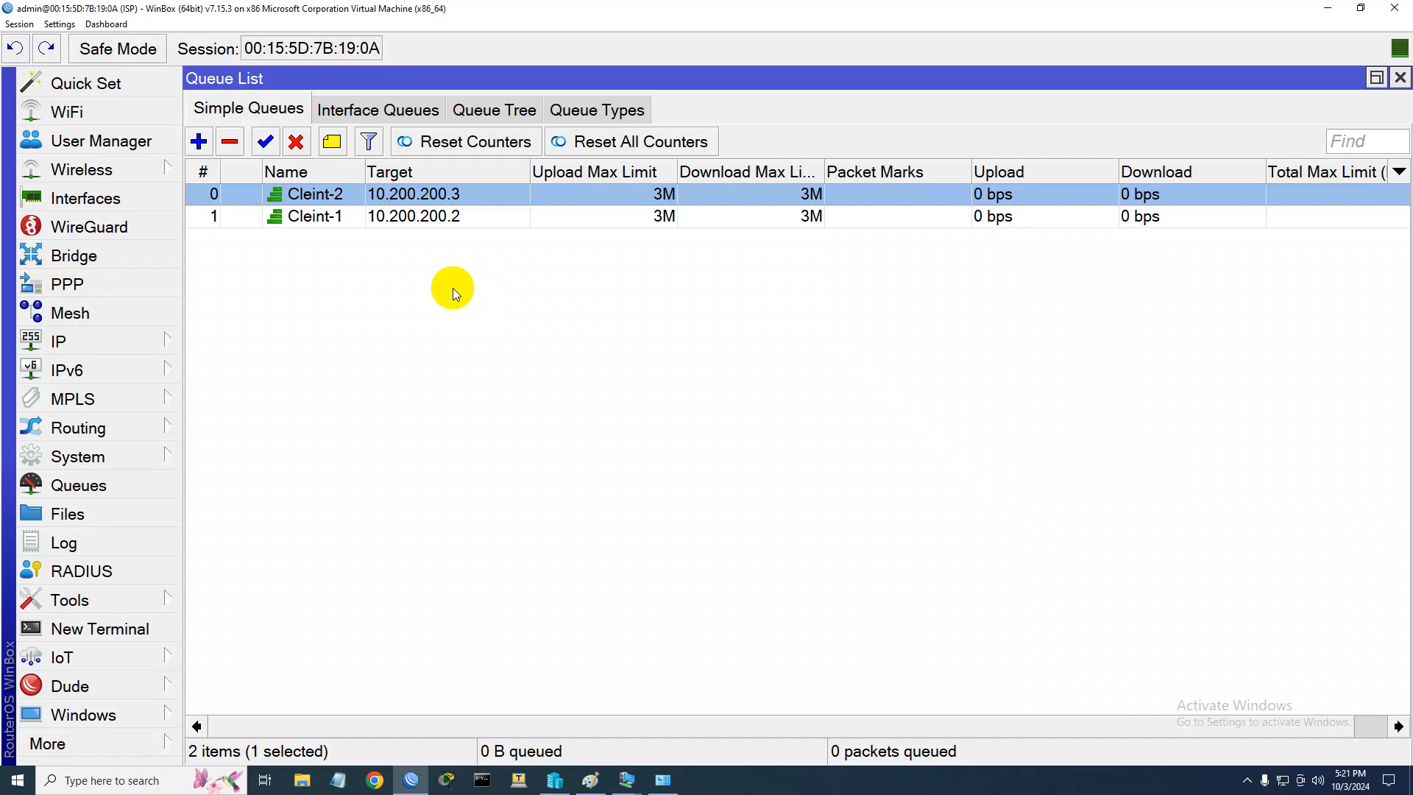
Delete the Cleint-2 and Cleint-1 entries from the simple queues
{"action": "left_click", "coordinate": [233, 143]}
{"action": "left_click", "coordinate": [308, 194]}
{"action": "left_click", "coordinate": [235, 141]}
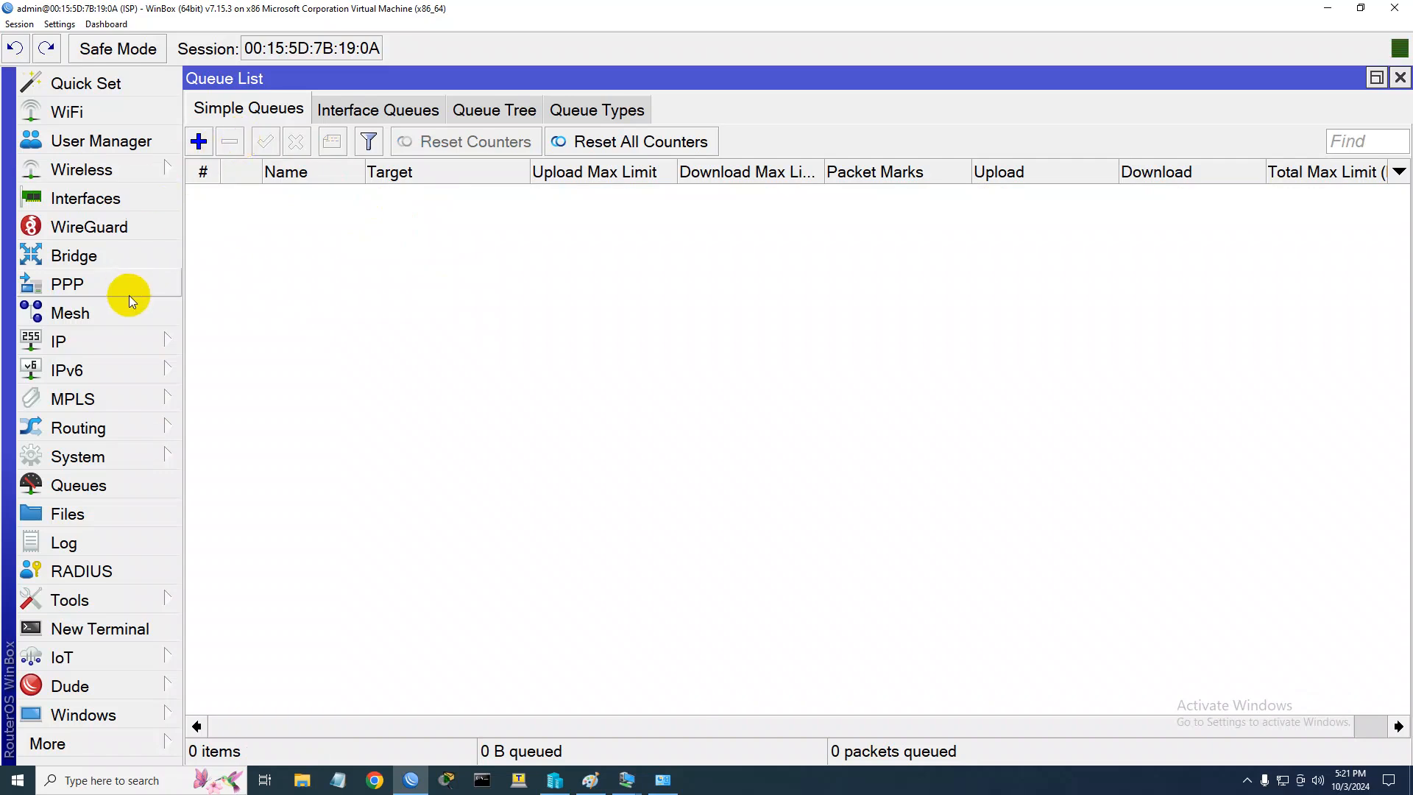
Add the IP address 10.230.230.1/24 to interface ether2 in the router's address list
{"action": "left_click", "coordinate": [137, 343]}
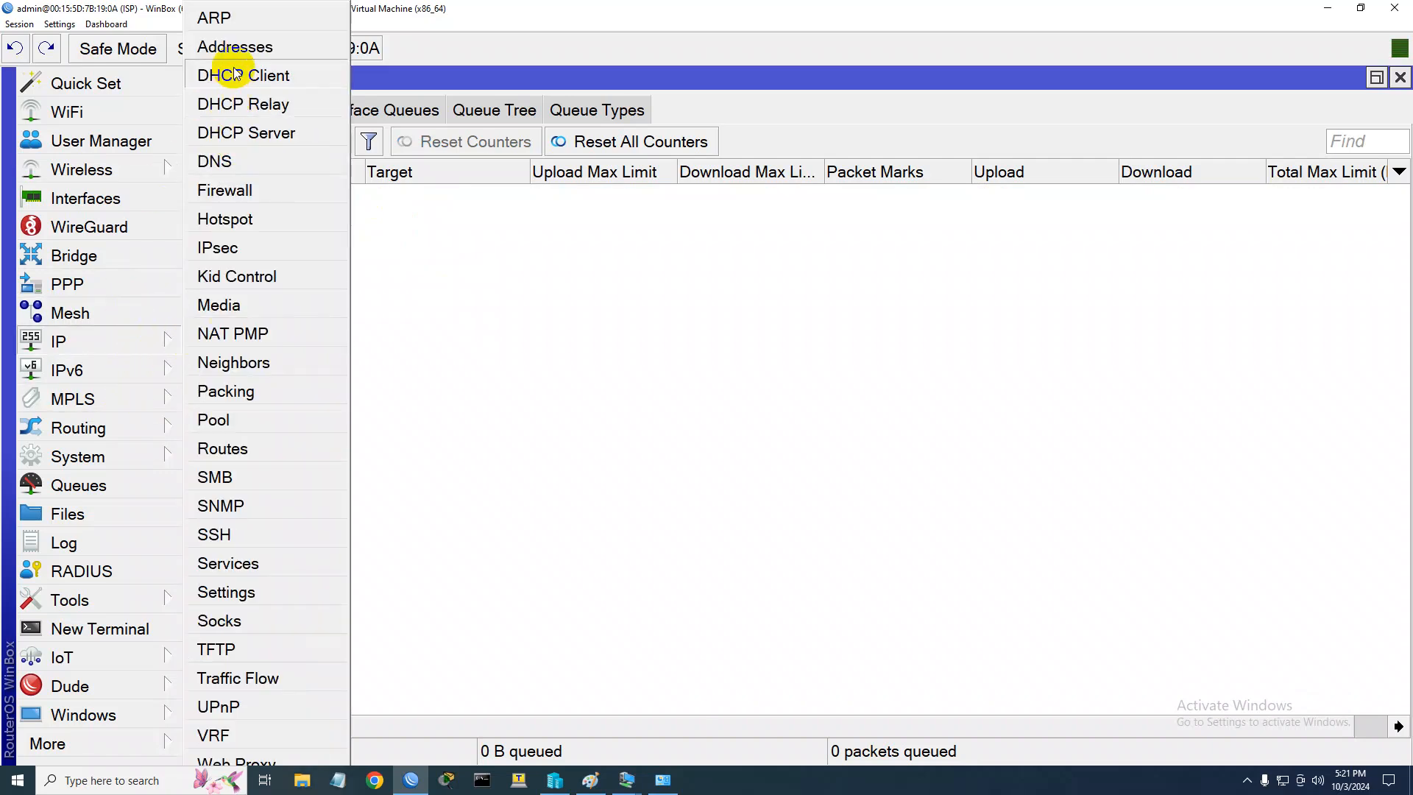
{"action": "left_click", "coordinate": [221, 47]}
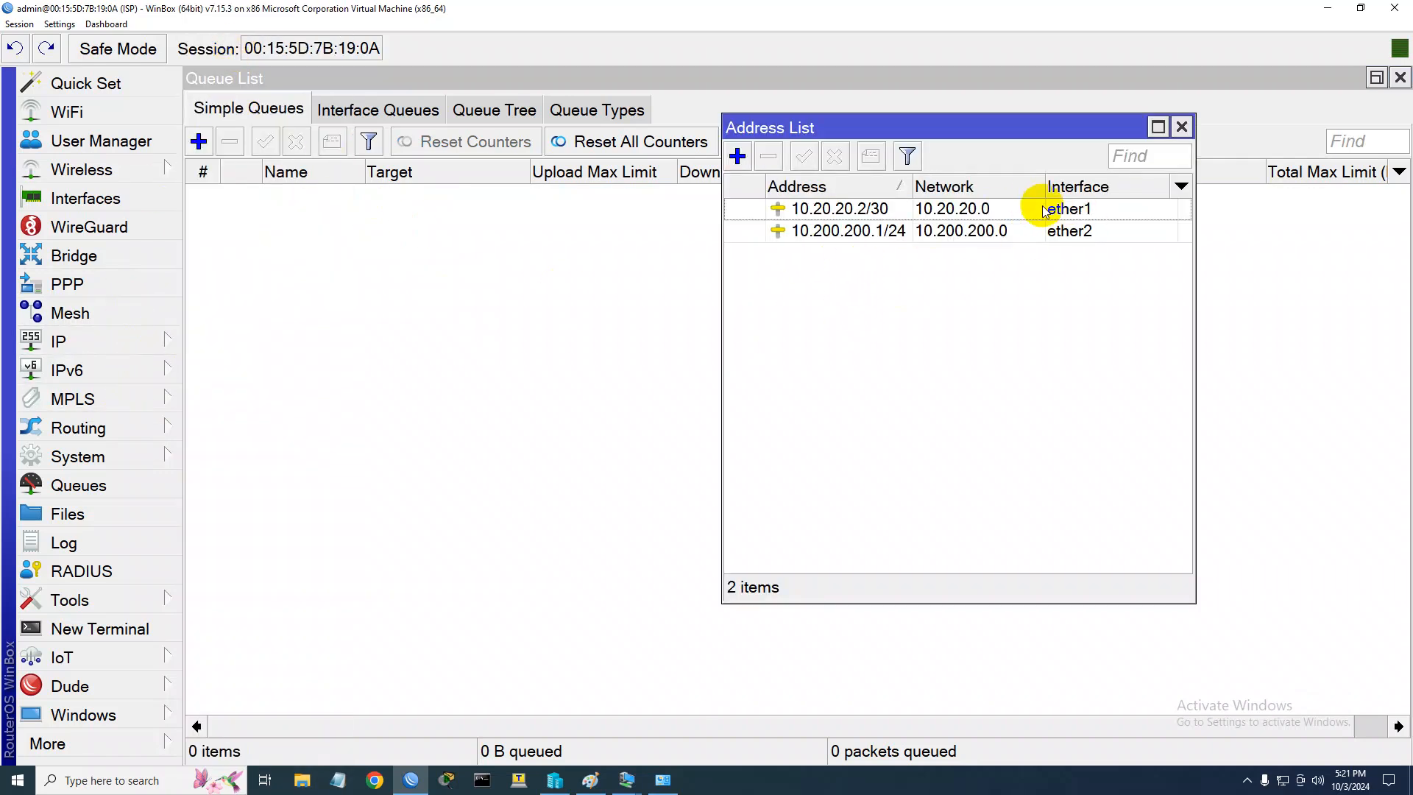
{"action": "left_click", "coordinate": [912, 231]}
{"action": "left_click", "coordinate": [738, 156]}
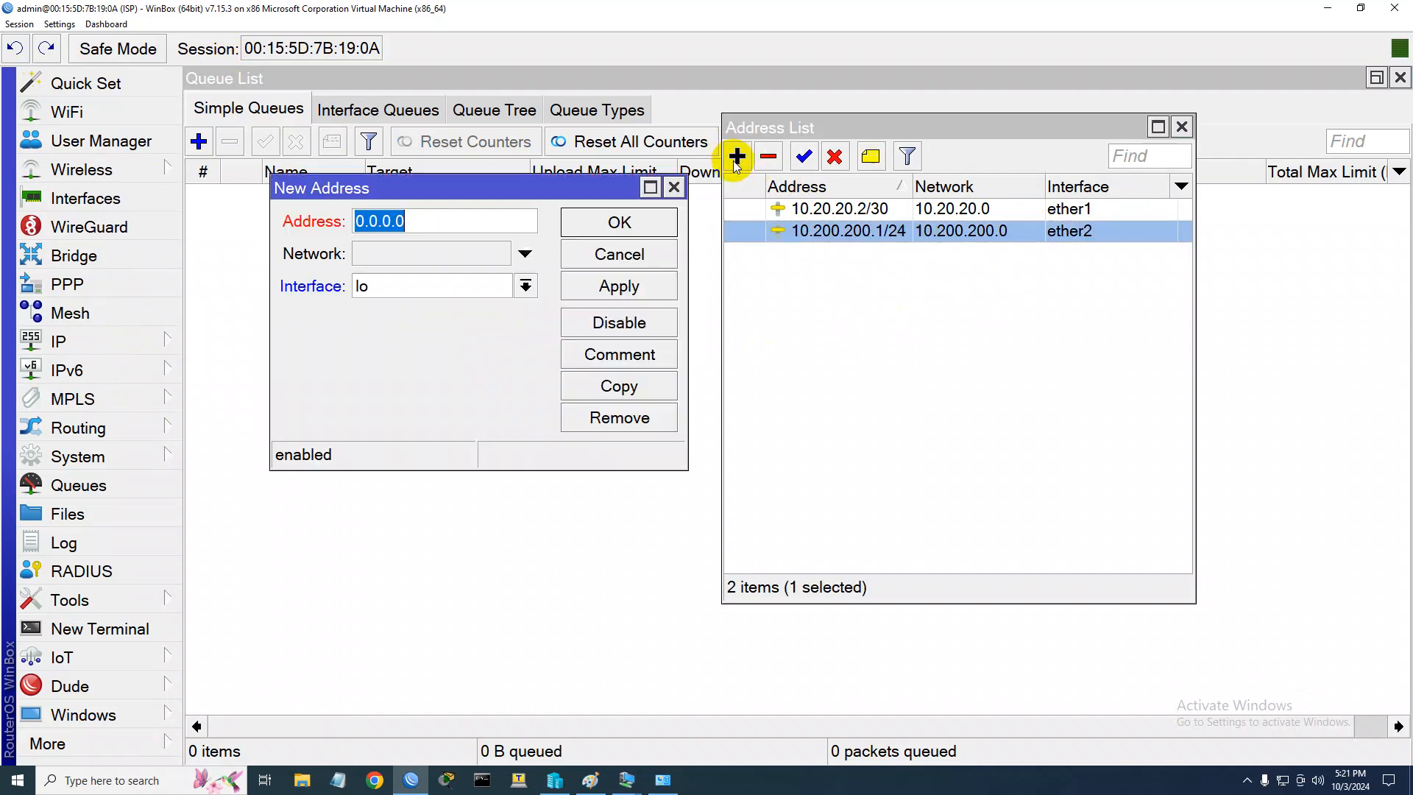
{"action": "type", "text": "10."}
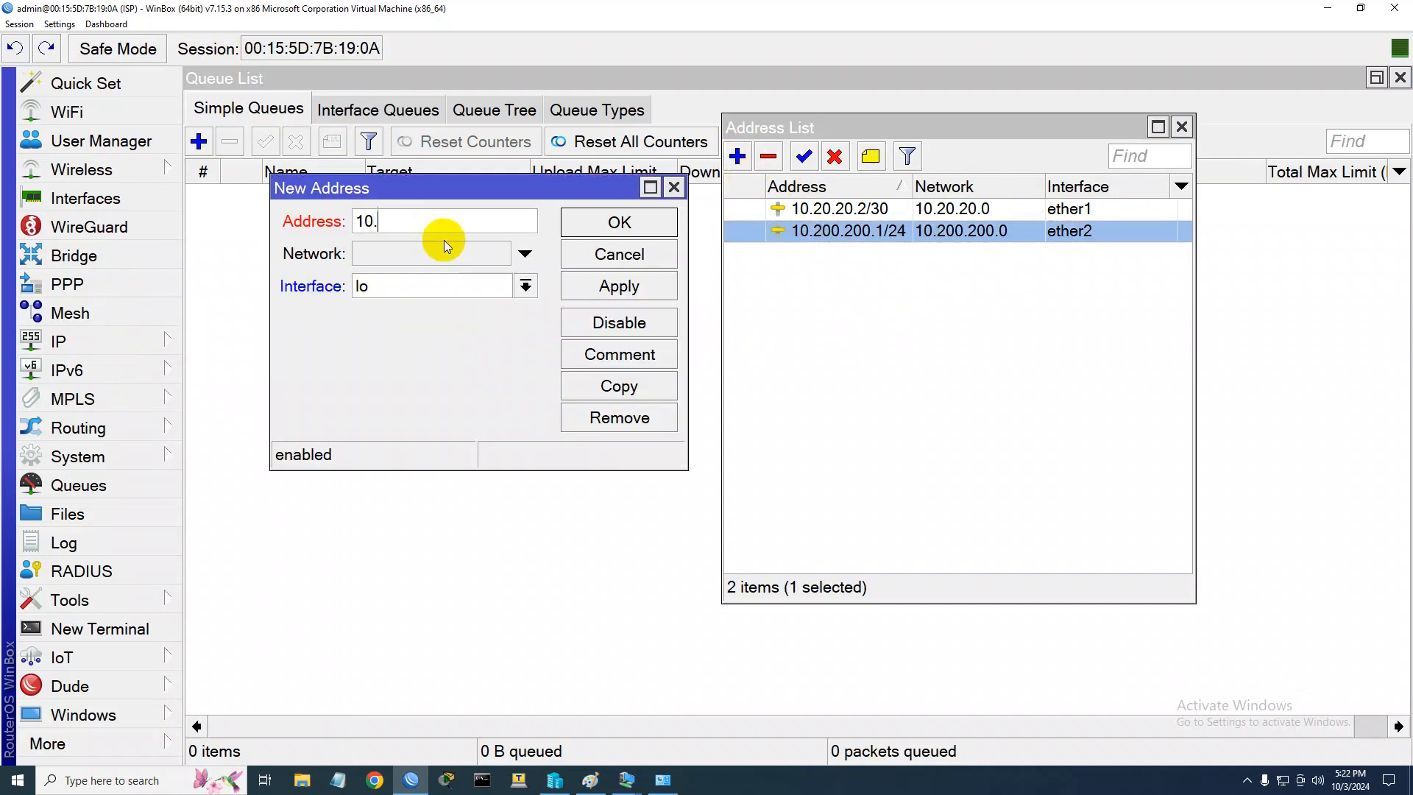
{"action": "type", "text": "230.230.1/24"}
{"action": "left_click", "coordinate": [525, 286]}
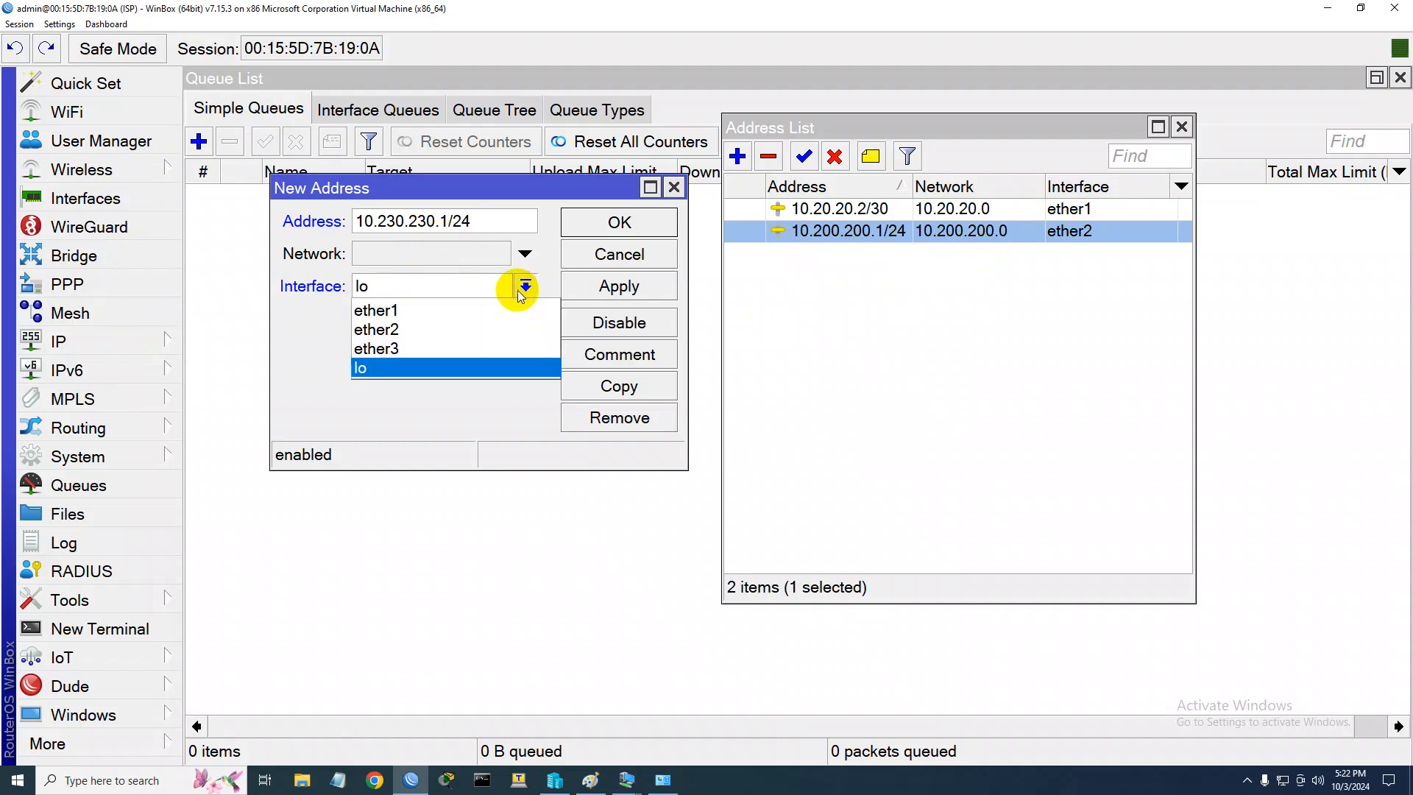
{"action": "left_click", "coordinate": [425, 328]}
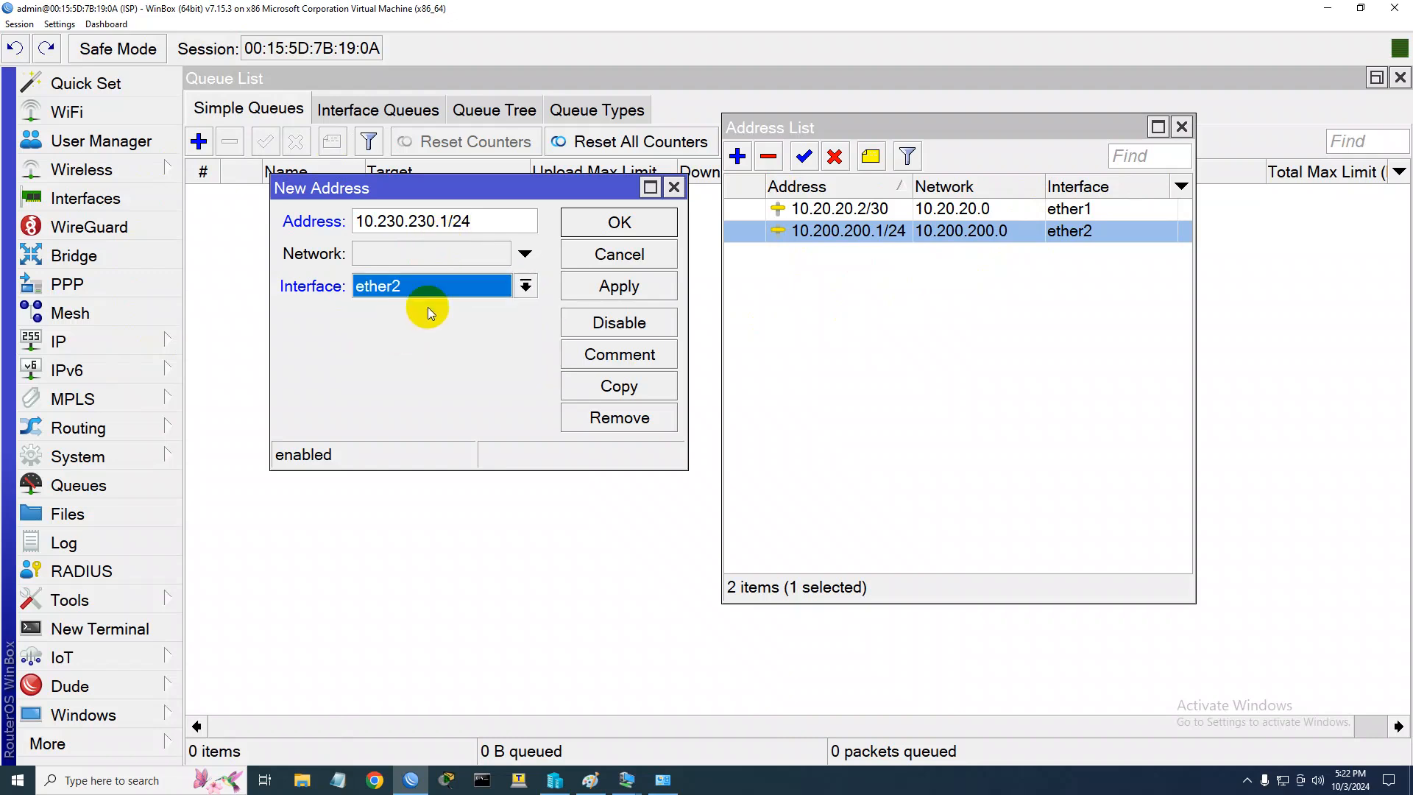
{"action": "left_click", "coordinate": [607, 221]}
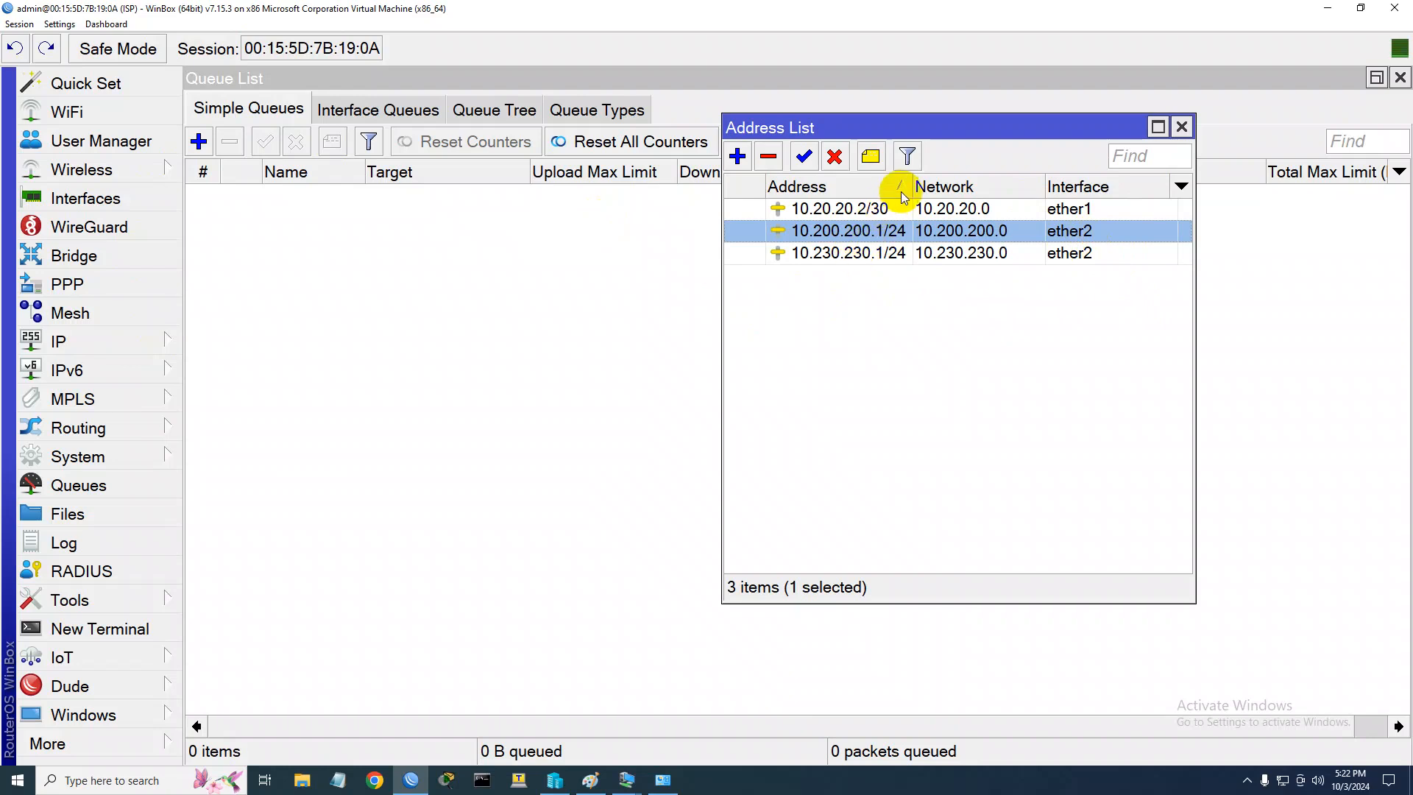
Compare the two ether2 addresses in the address list, widening the address column, and close the list
{"action": "left_click_drag", "start_coordinate": [912, 186], "coordinate": [925, 187]}
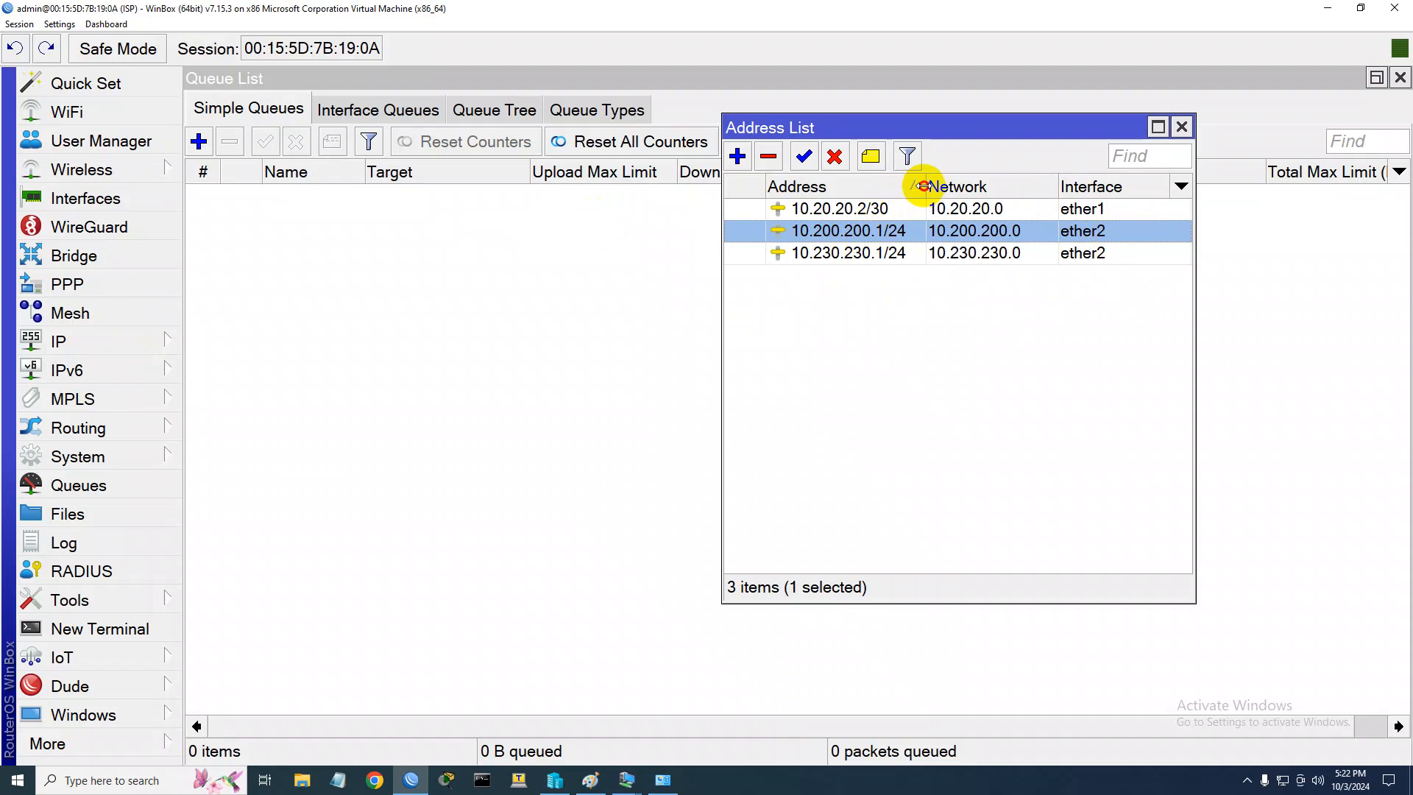
{"action": "left_click", "coordinate": [845, 253]}
{"action": "left_click", "coordinate": [845, 230]}
{"action": "left_click", "coordinate": [851, 252]}
{"action": "left_click", "coordinate": [856, 235]}
{"action": "left_click", "coordinate": [857, 254]}
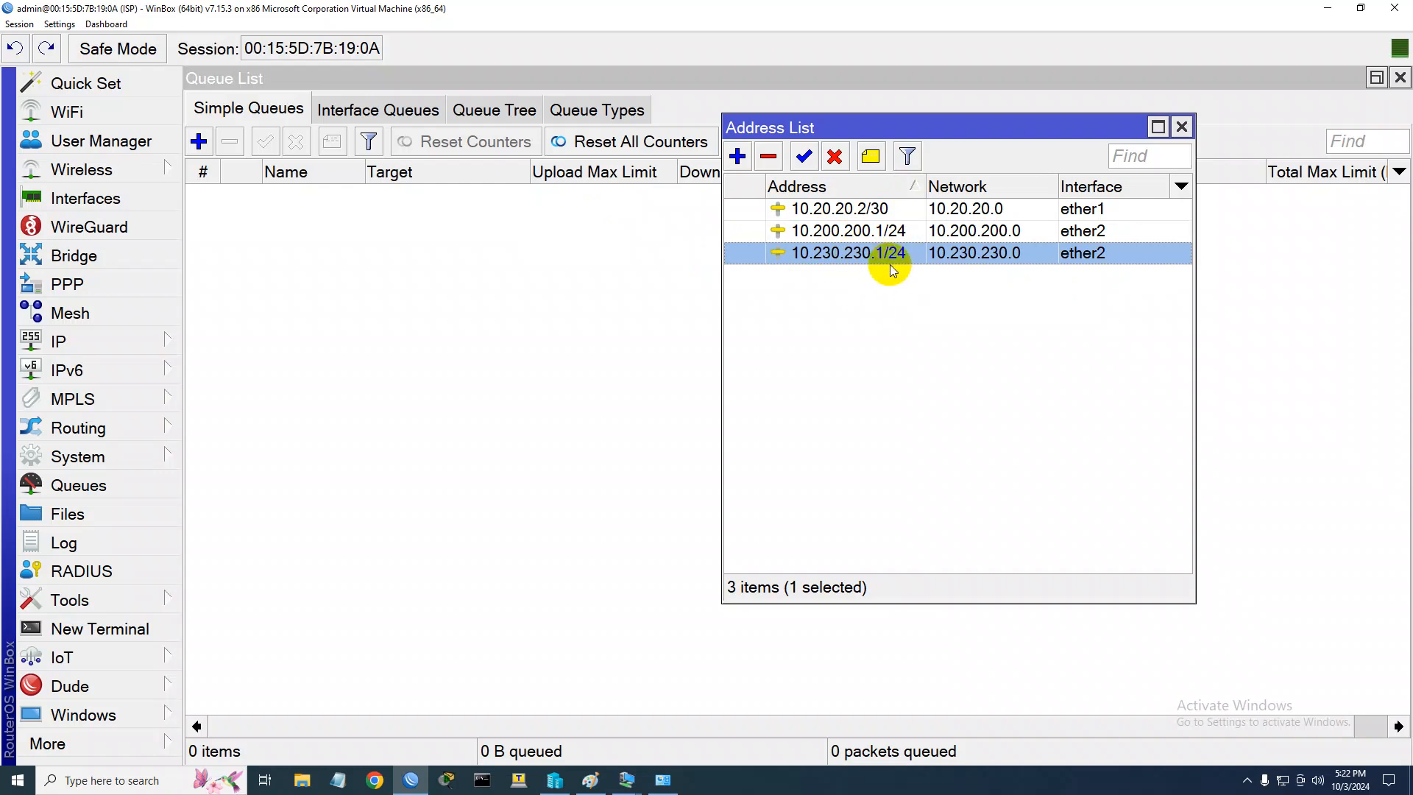
{"action": "left_click_drag", "start_coordinate": [956, 118], "coordinate": [638, 211]}
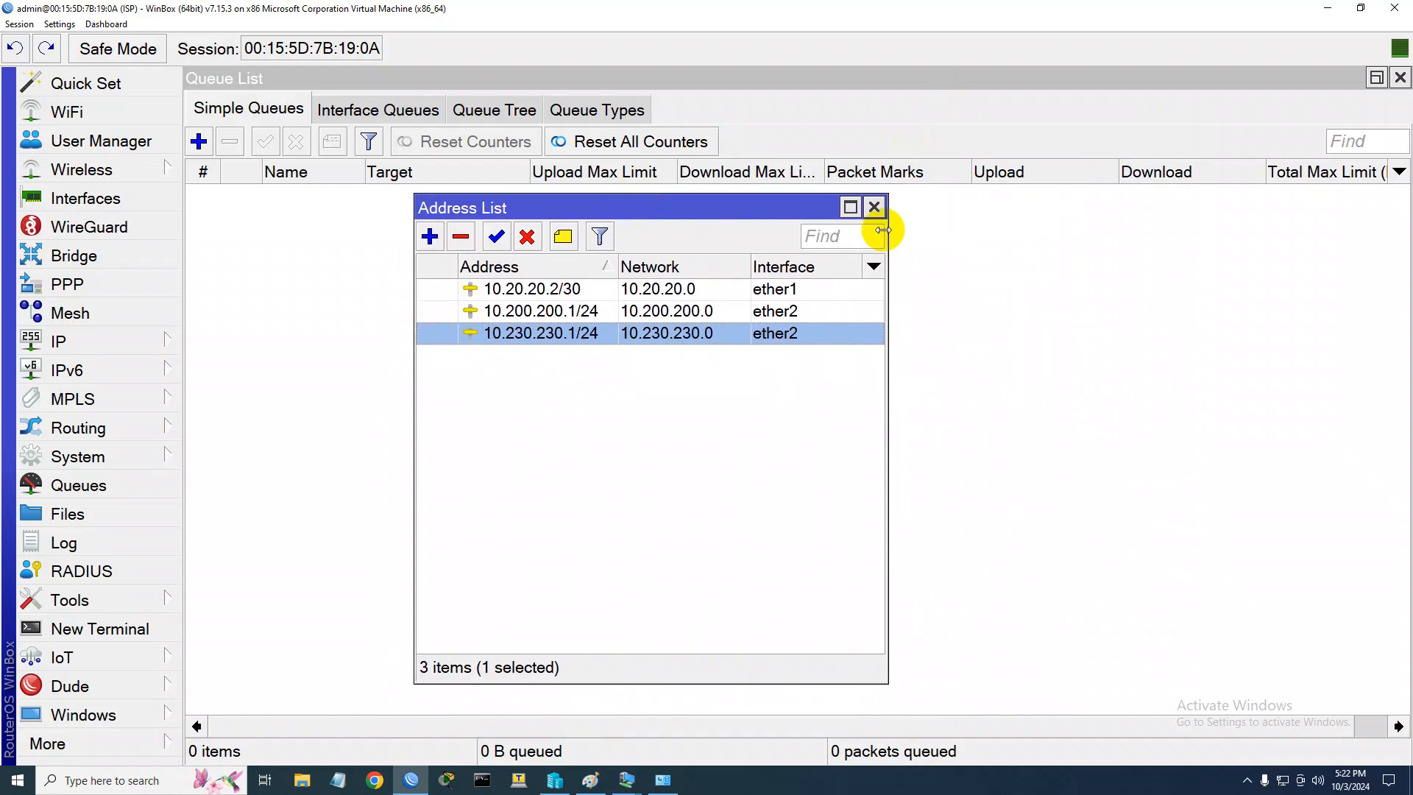
{"action": "left_click", "coordinate": [873, 211]}
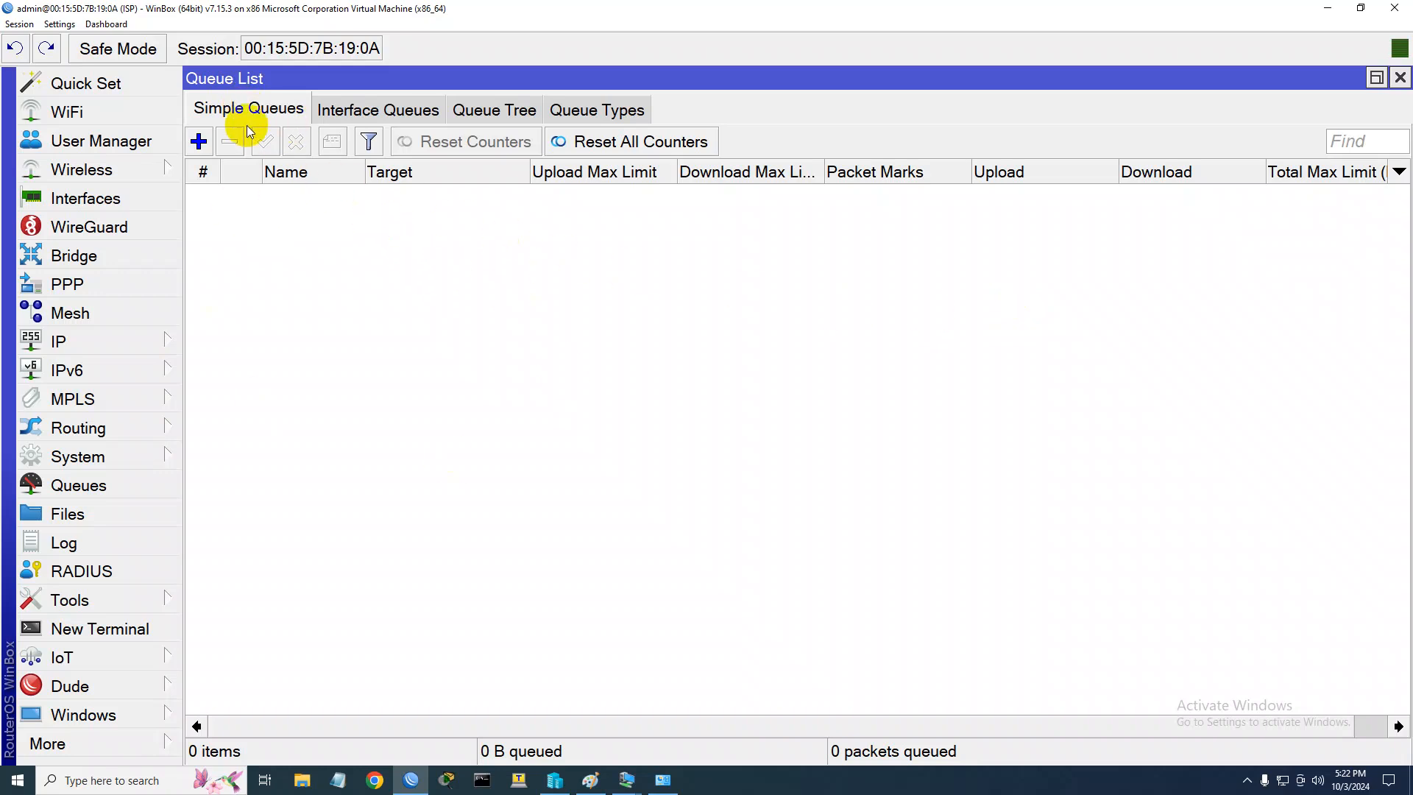
Start a new queue type named 10.200.200.0/24-Net-Upload with kind pcq
{"action": "left_click", "coordinate": [581, 110]}
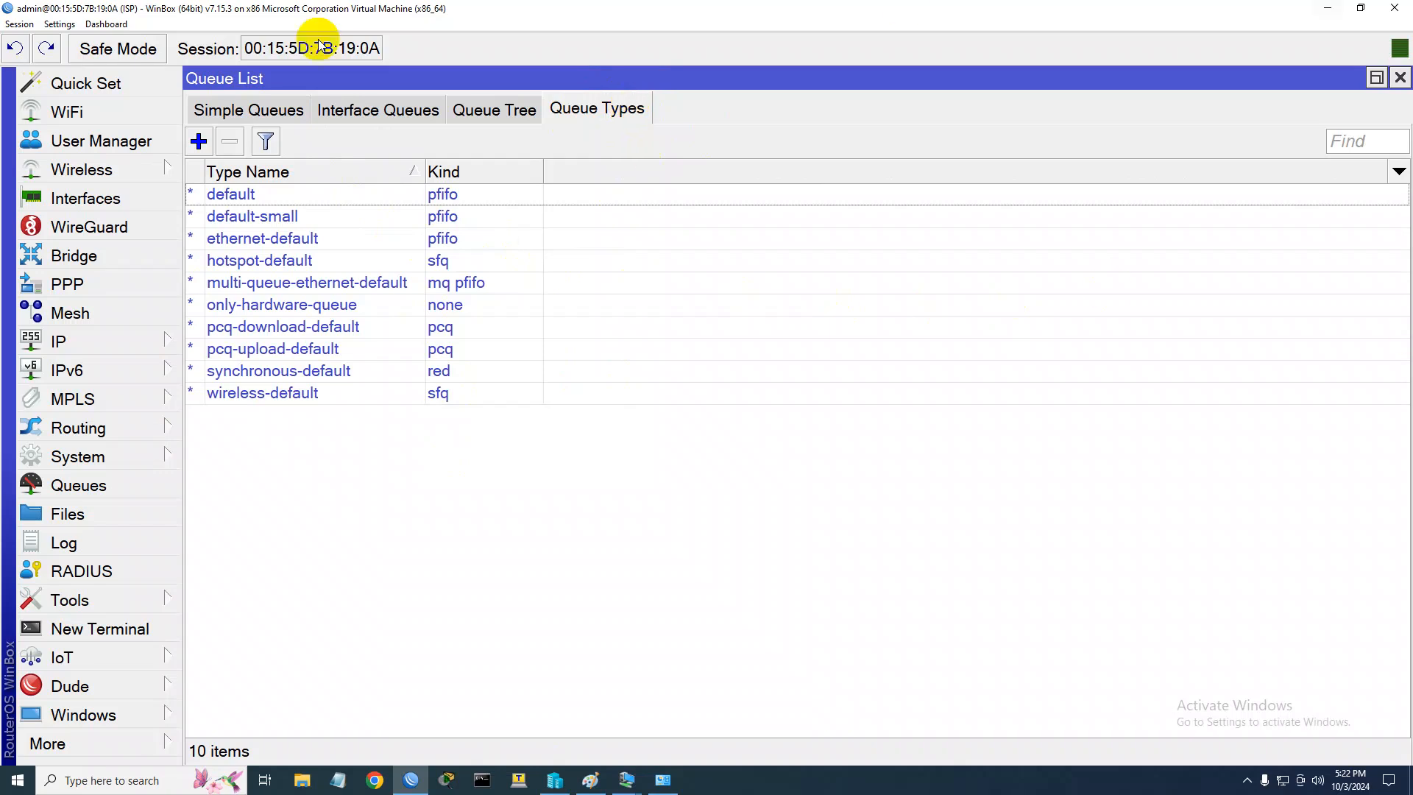
{"action": "left_click", "coordinate": [198, 141]}
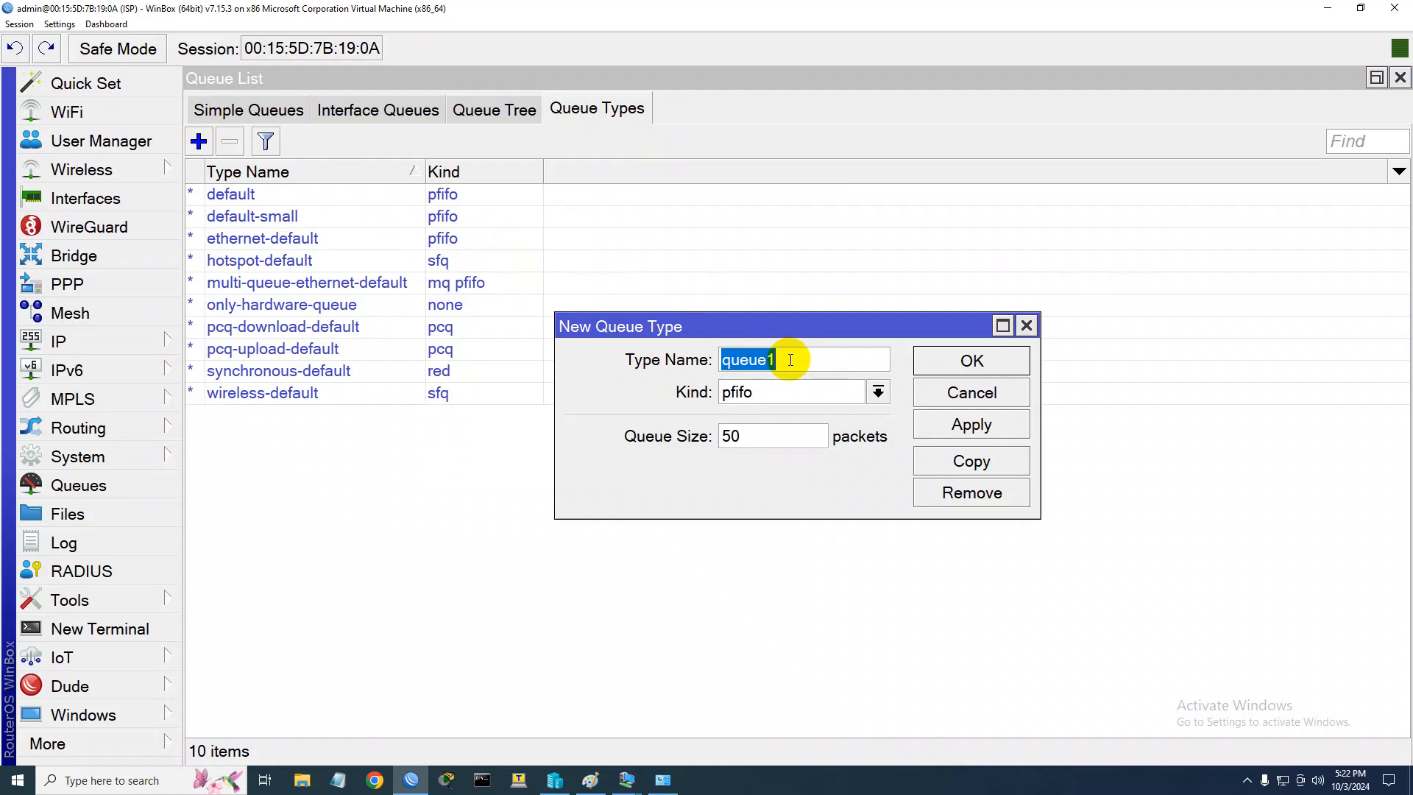
{"action": "type", "text": "10"}
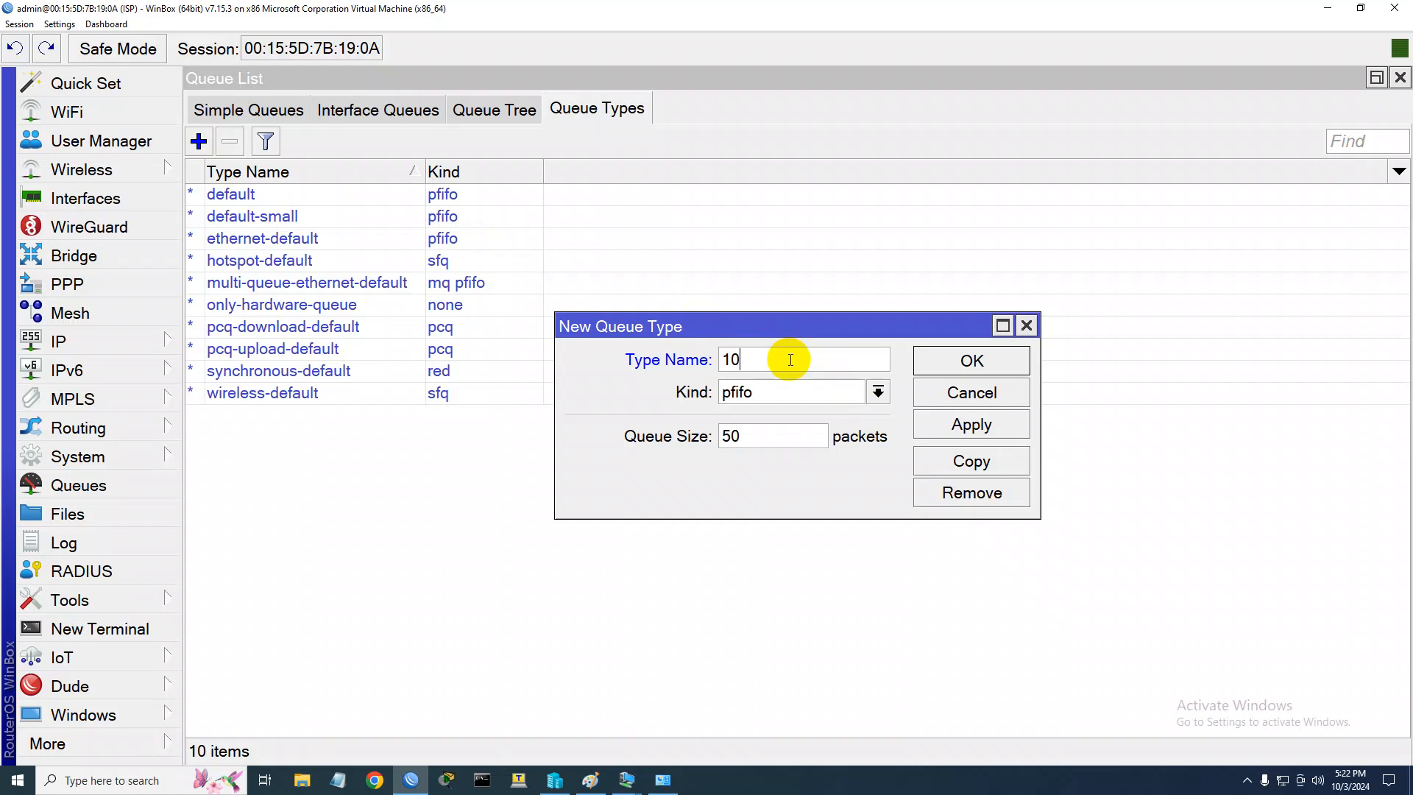
{"action": "type", "text": ".200.200.0/24"}
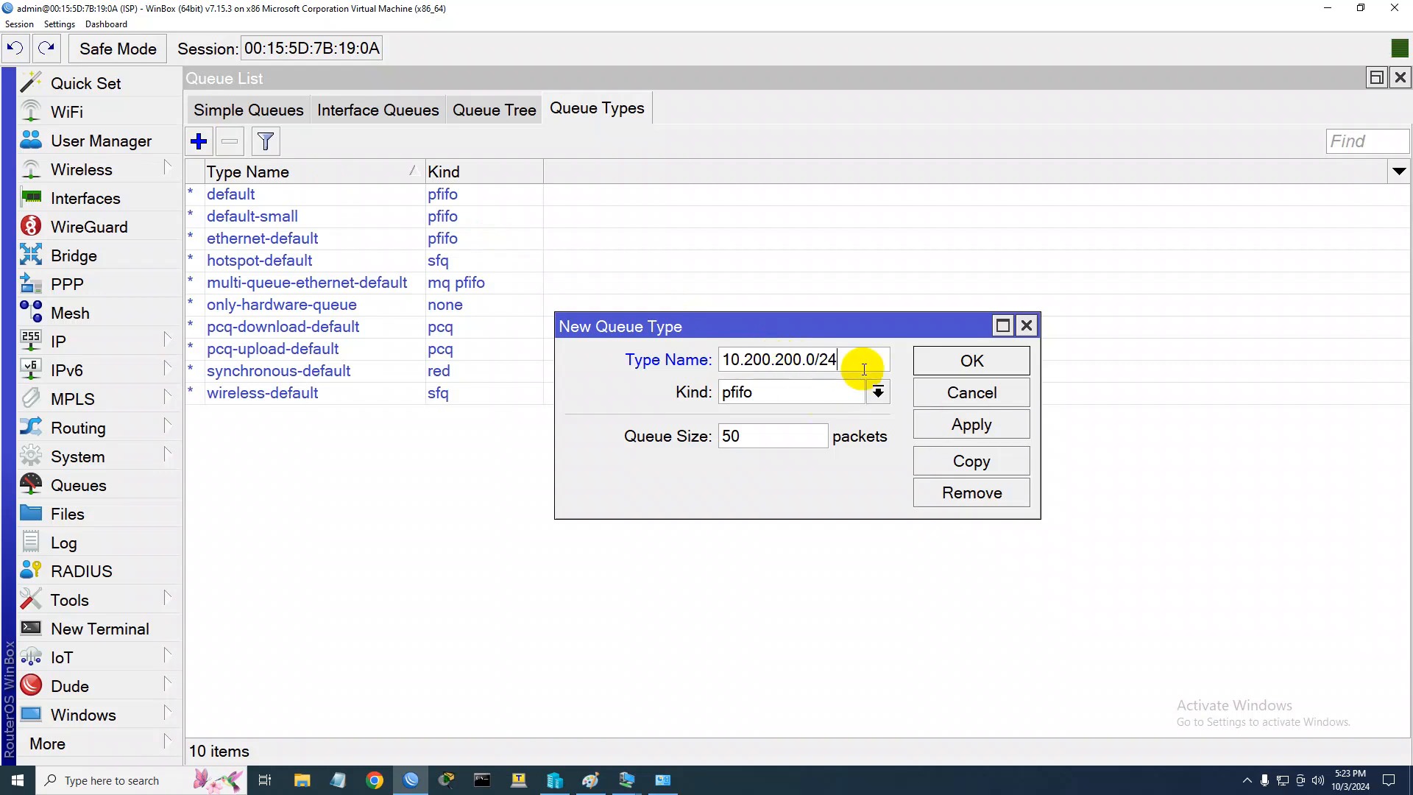
{"action": "type", "text": "-Net"}
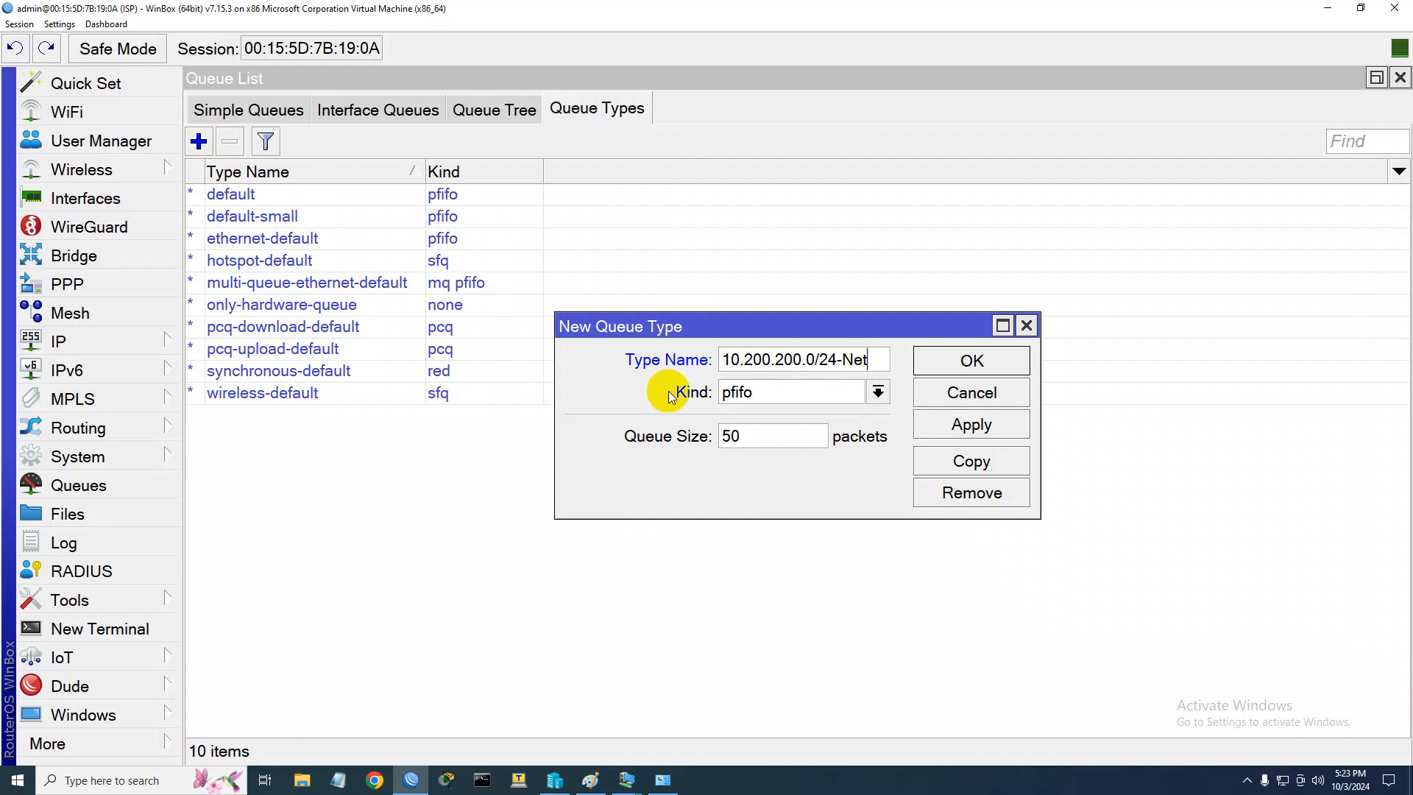
{"action": "left_click", "coordinate": [877, 393]}
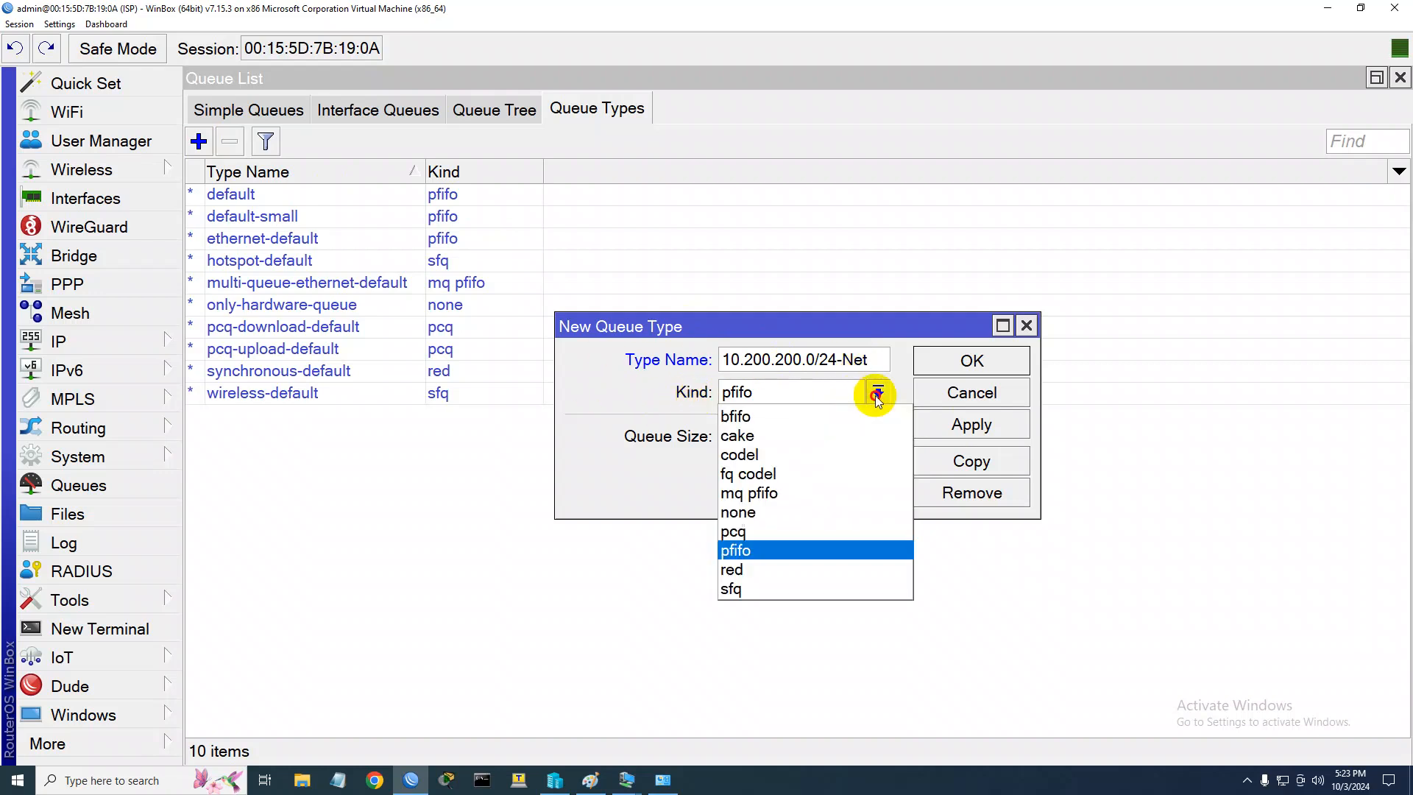
{"action": "left_click", "coordinate": [732, 534]}
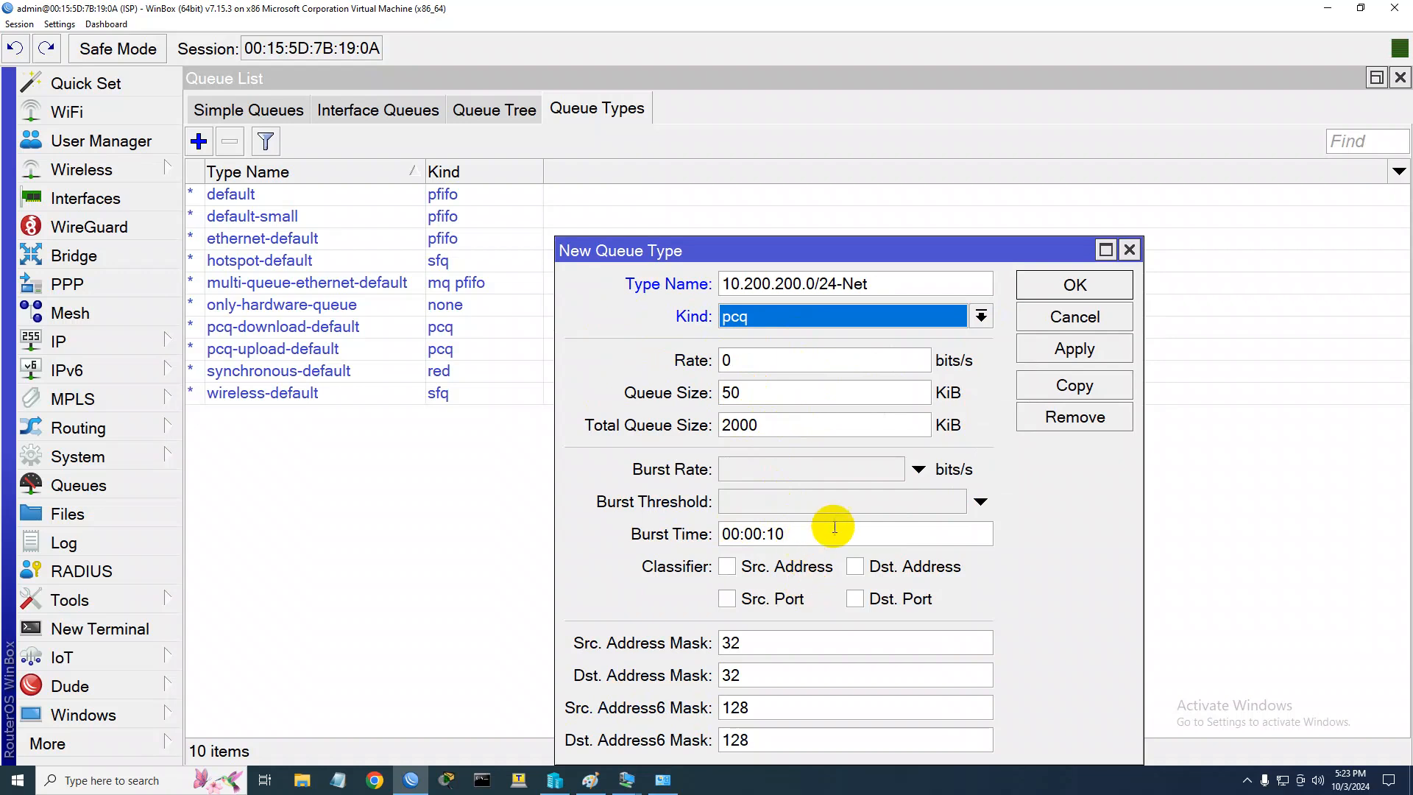
{"action": "left_click", "coordinate": [875, 284]}
{"action": "type", "text": "-Upload"}
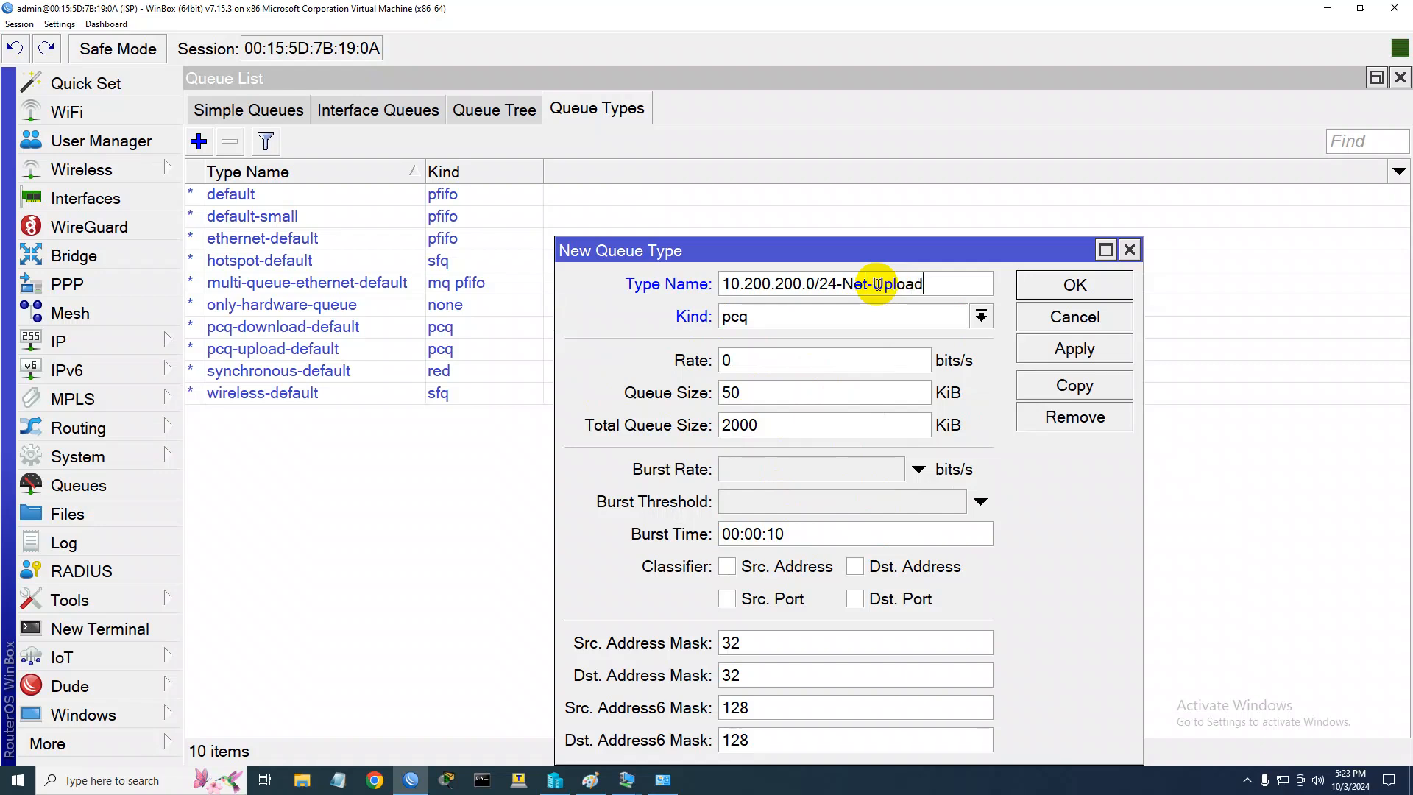
{"action": "left_click_drag", "start_coordinate": [722, 284], "coordinate": [816, 285]}
{"action": "left_click", "coordinate": [945, 286]}
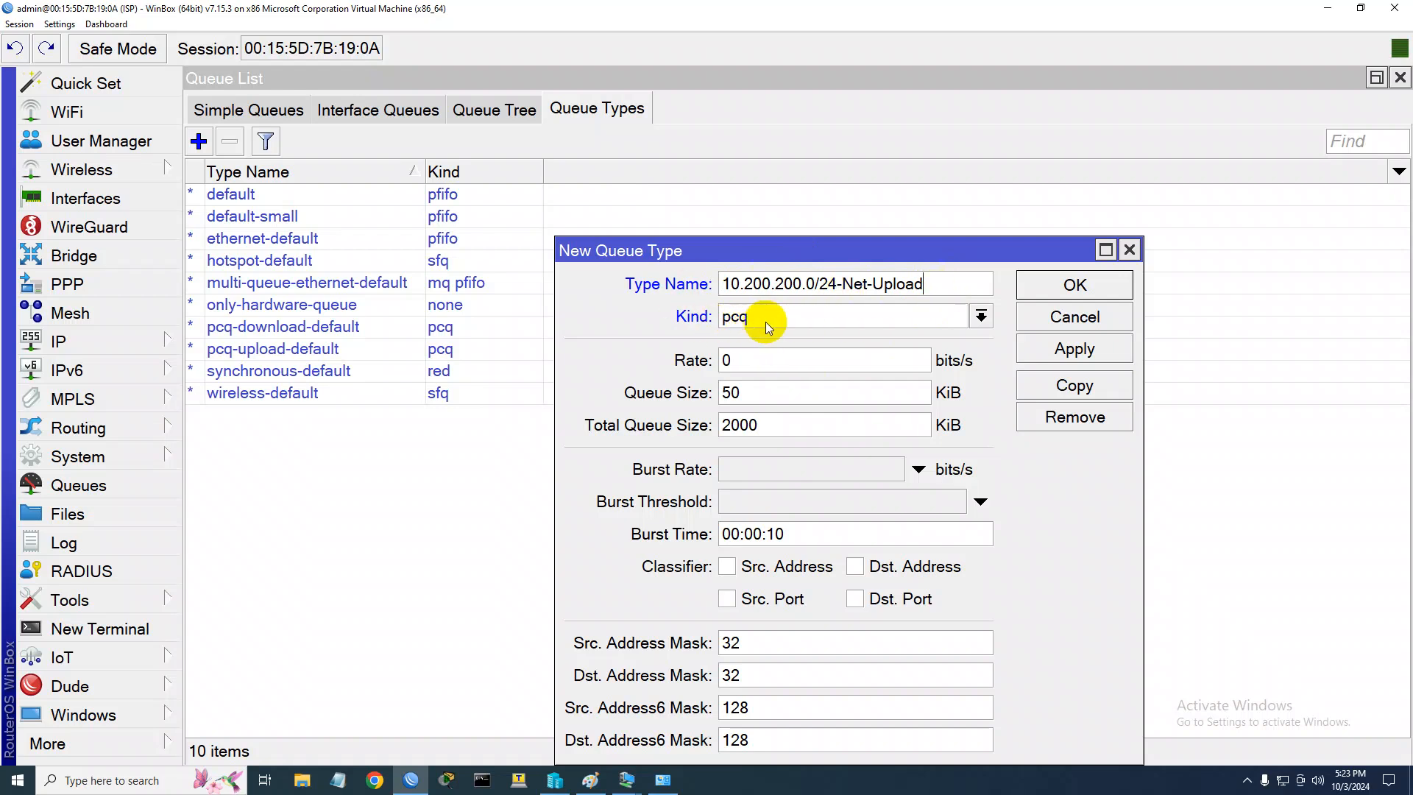
{"action": "left_click_drag", "start_coordinate": [933, 284], "coordinate": [875, 284]}
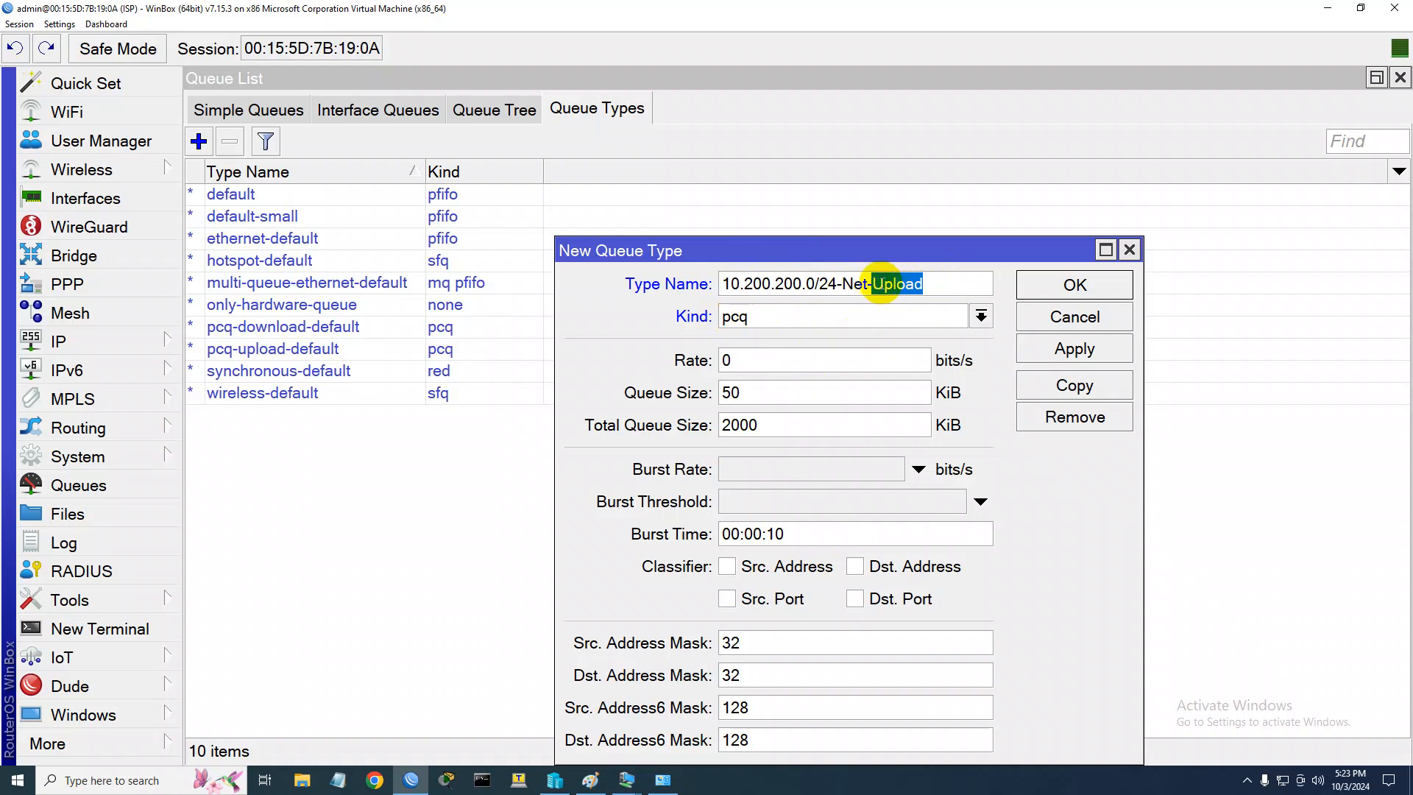
{"action": "left_click", "coordinate": [727, 284]}
{"action": "left_click_drag", "start_coordinate": [728, 283], "coordinate": [866, 286]}
{"action": "left_click", "coordinate": [931, 288]}
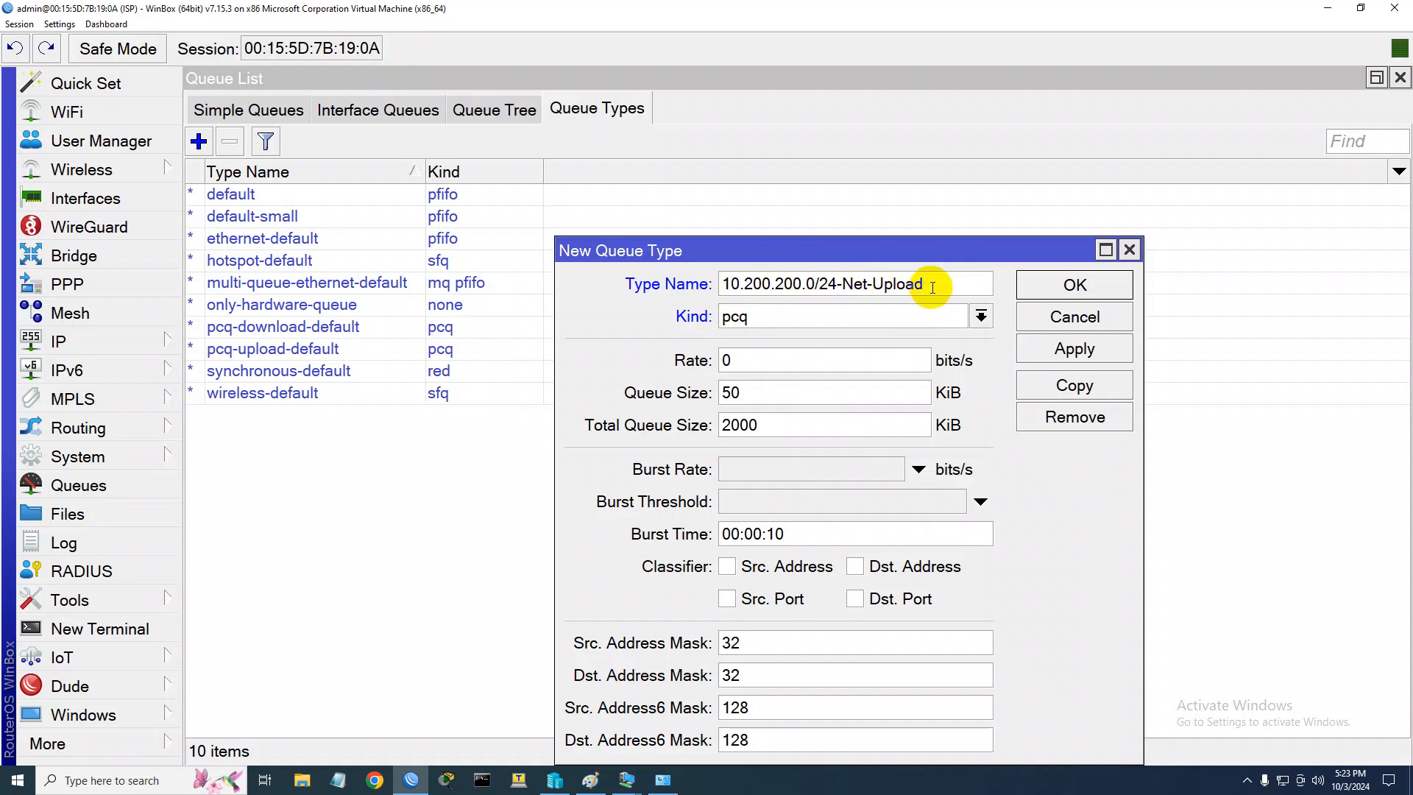
Shorten the new queue type's name to 10.200.200.0/24-Net-UP
{"action": "key", "text": "BackSpace"}
{"action": "key", "text": "BackSpace"}
{"action": "key", "text": "BackSpace"}
{"action": "key", "text": "BackSpace"}
{"action": "key", "text": "BackSpace"}
{"action": "type", "text": "P"}
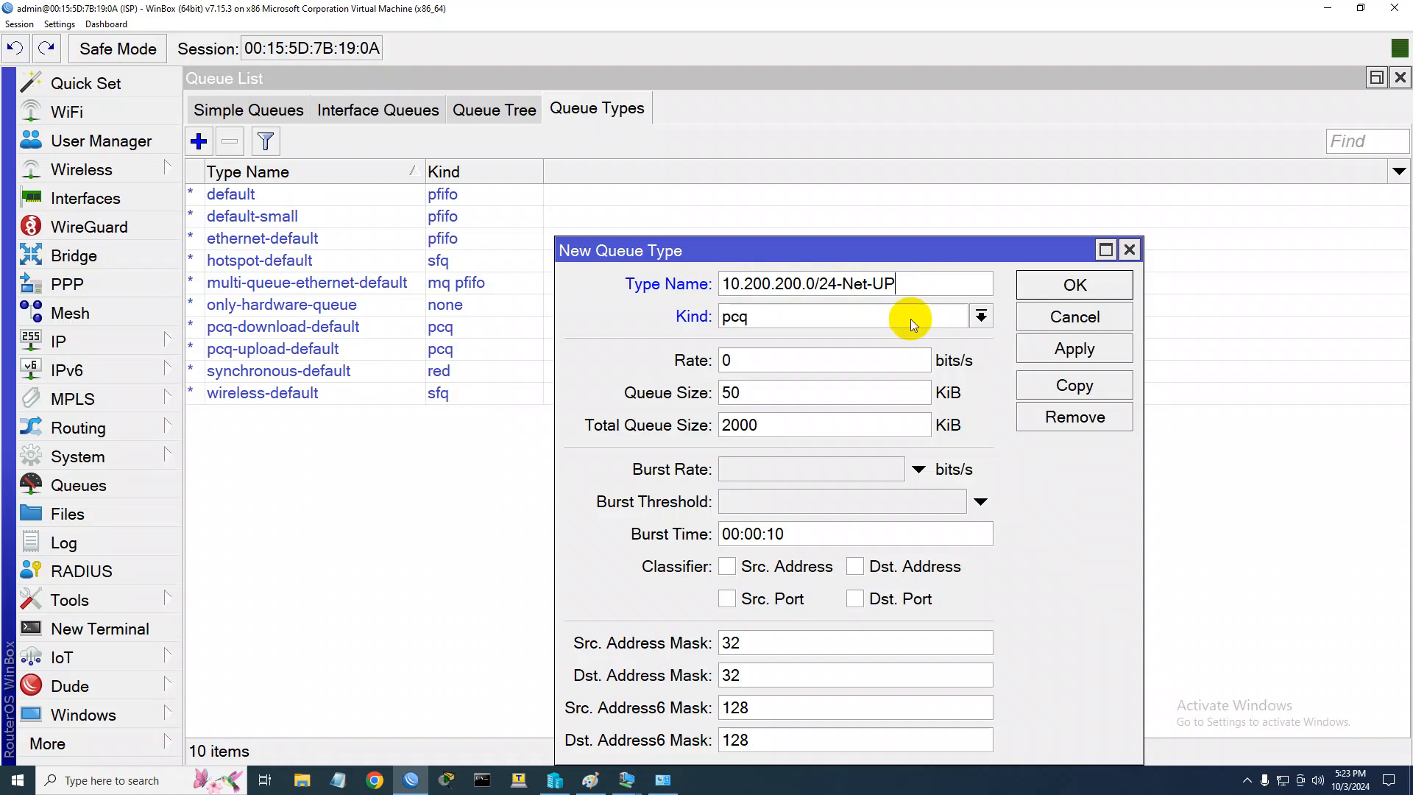
Set the upload queue type's rate to 2M bits/s and enable the Src. Address classifier
{"action": "left_click_drag", "start_coordinate": [744, 361], "coordinate": [688, 358]}
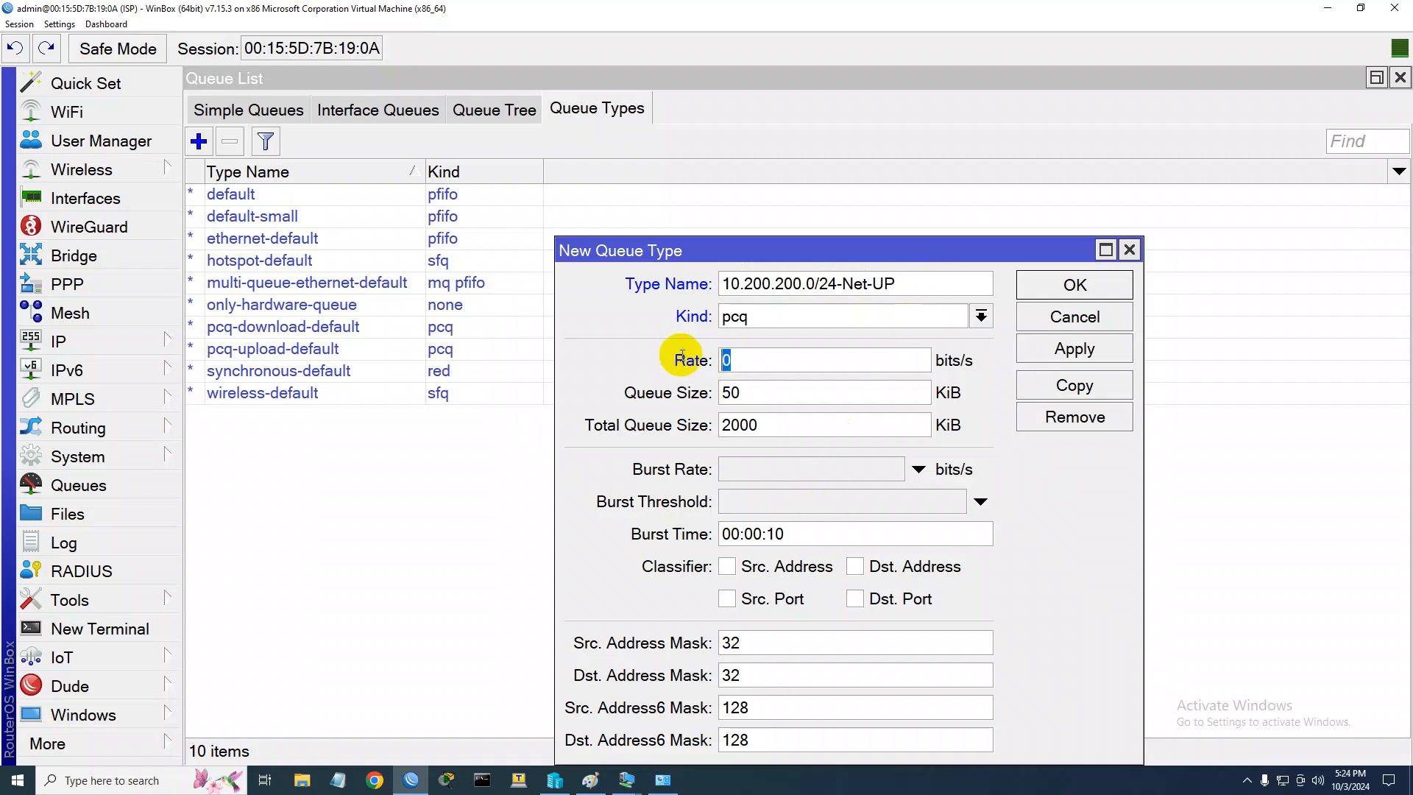
{"action": "type", "text": "2M"}
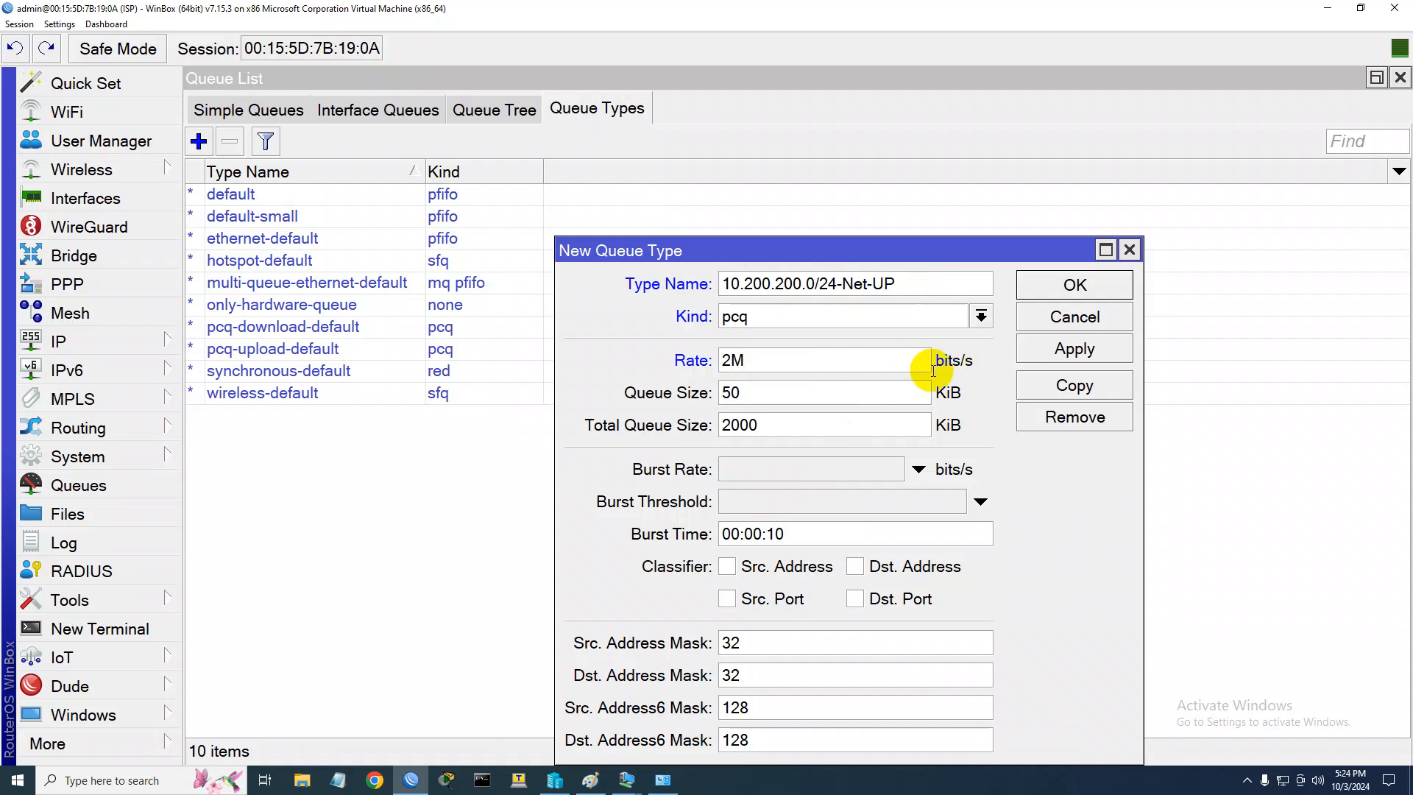
{"action": "left_click", "coordinate": [910, 285]}
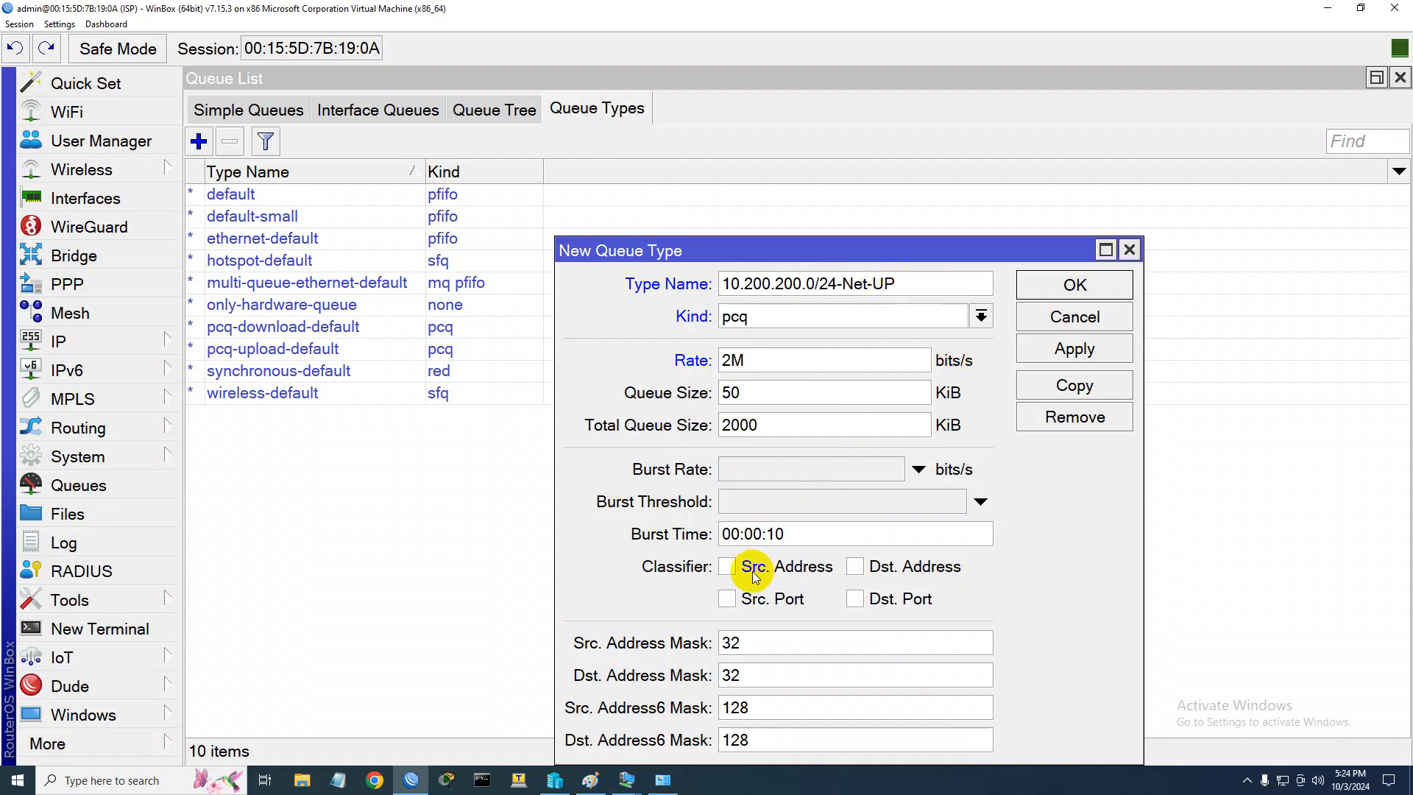
{"action": "left_click", "coordinate": [727, 567]}
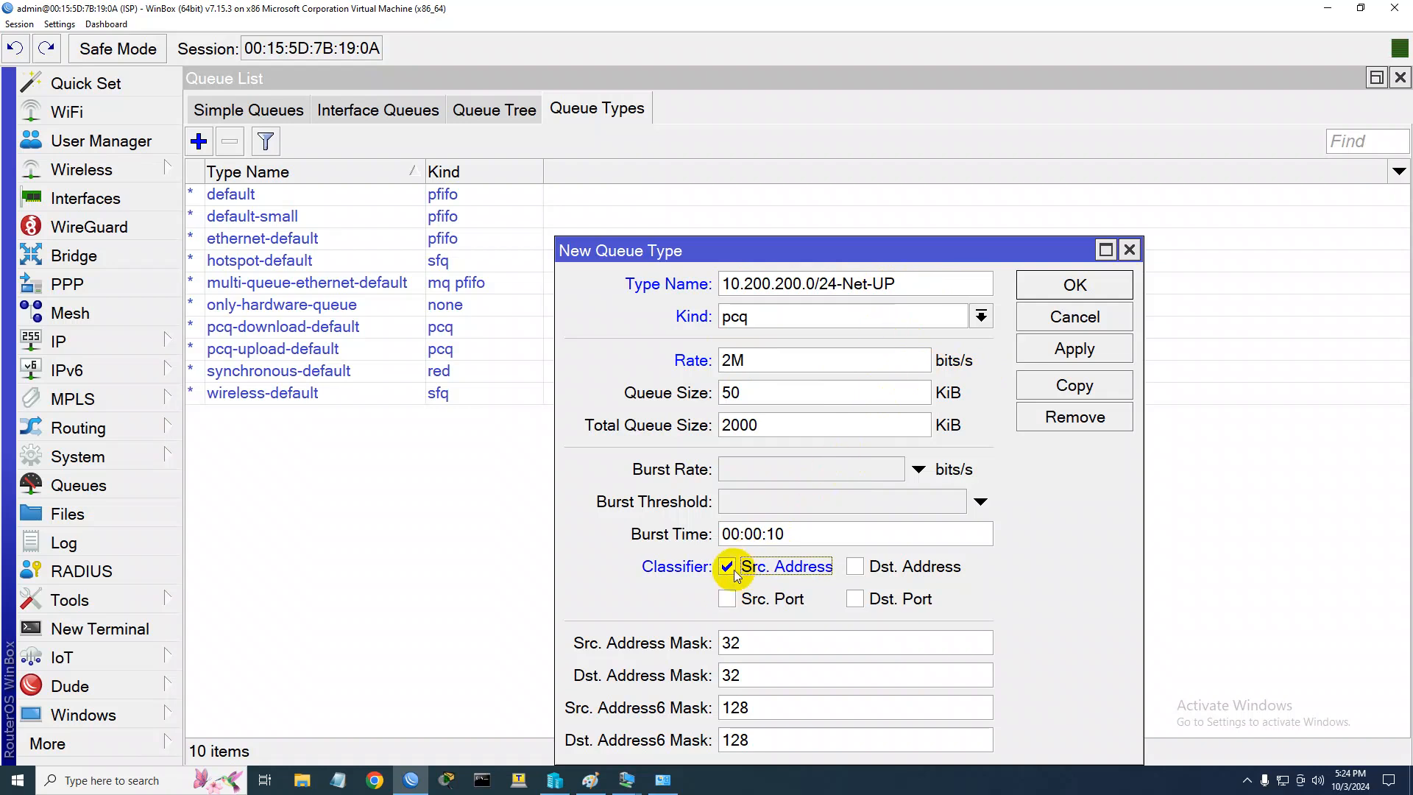
Check the network diagram in Paint, then return to WinBox and save the upload queue type
{"action": "left_click", "coordinate": [590, 780]}
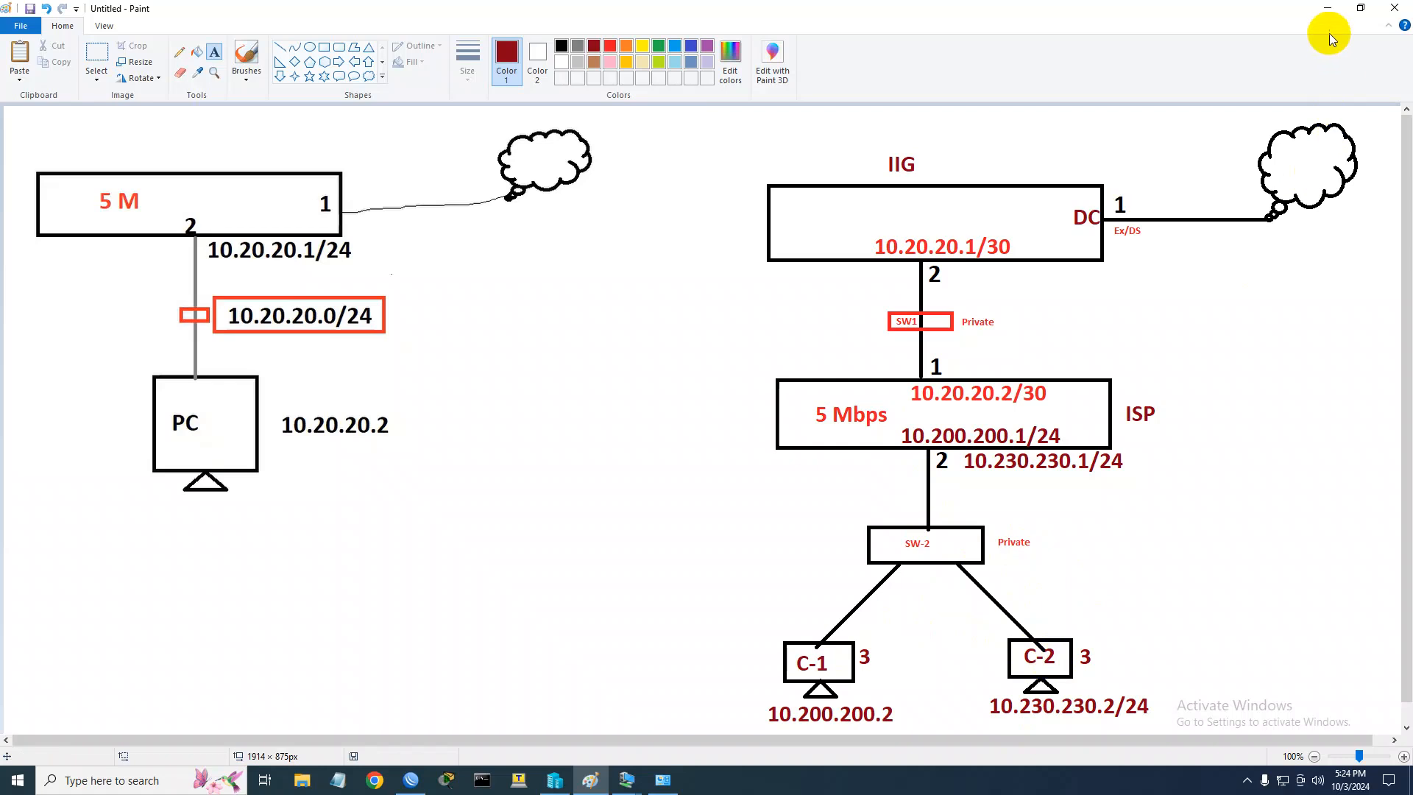
{"action": "left_click", "coordinate": [1328, 9]}
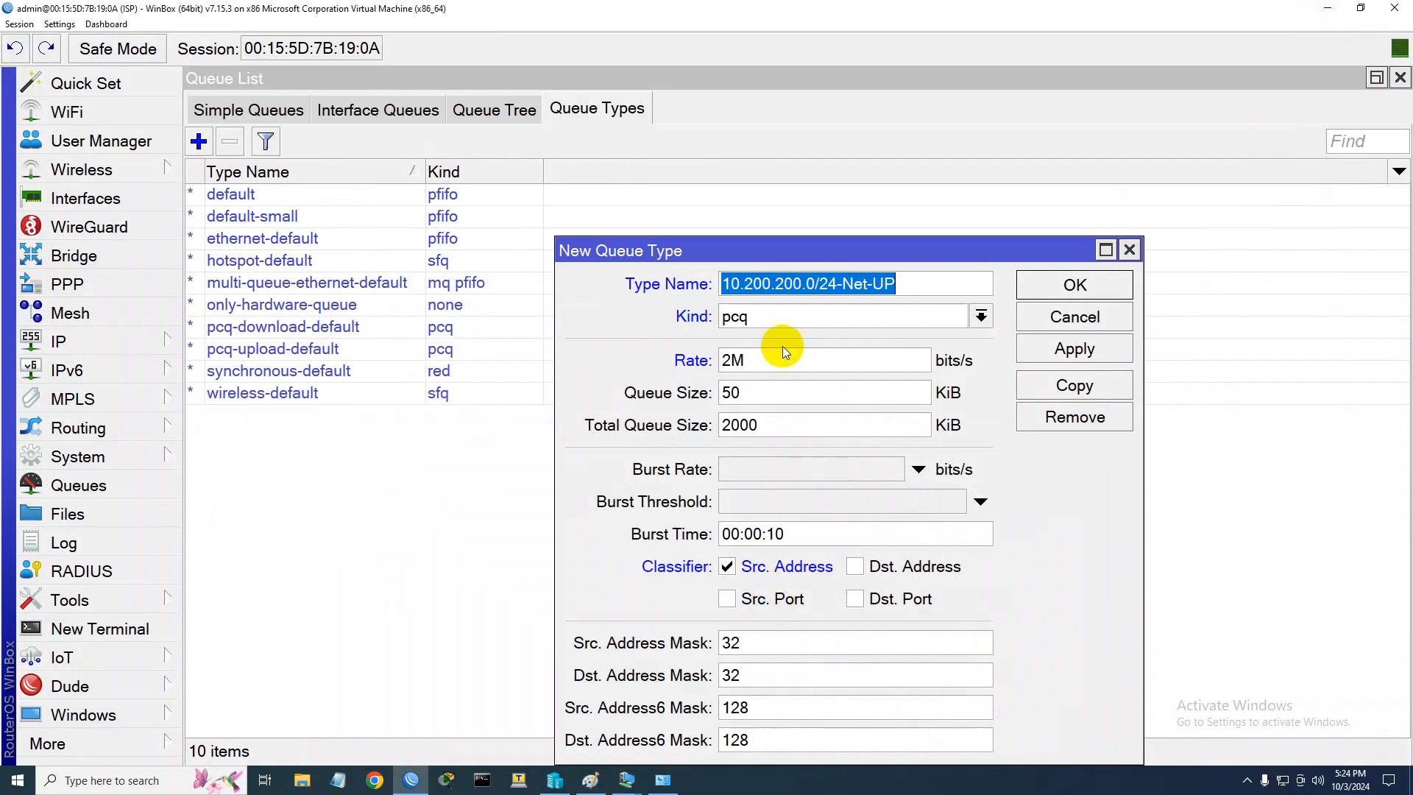
{"action": "left_click", "coordinate": [1066, 289]}
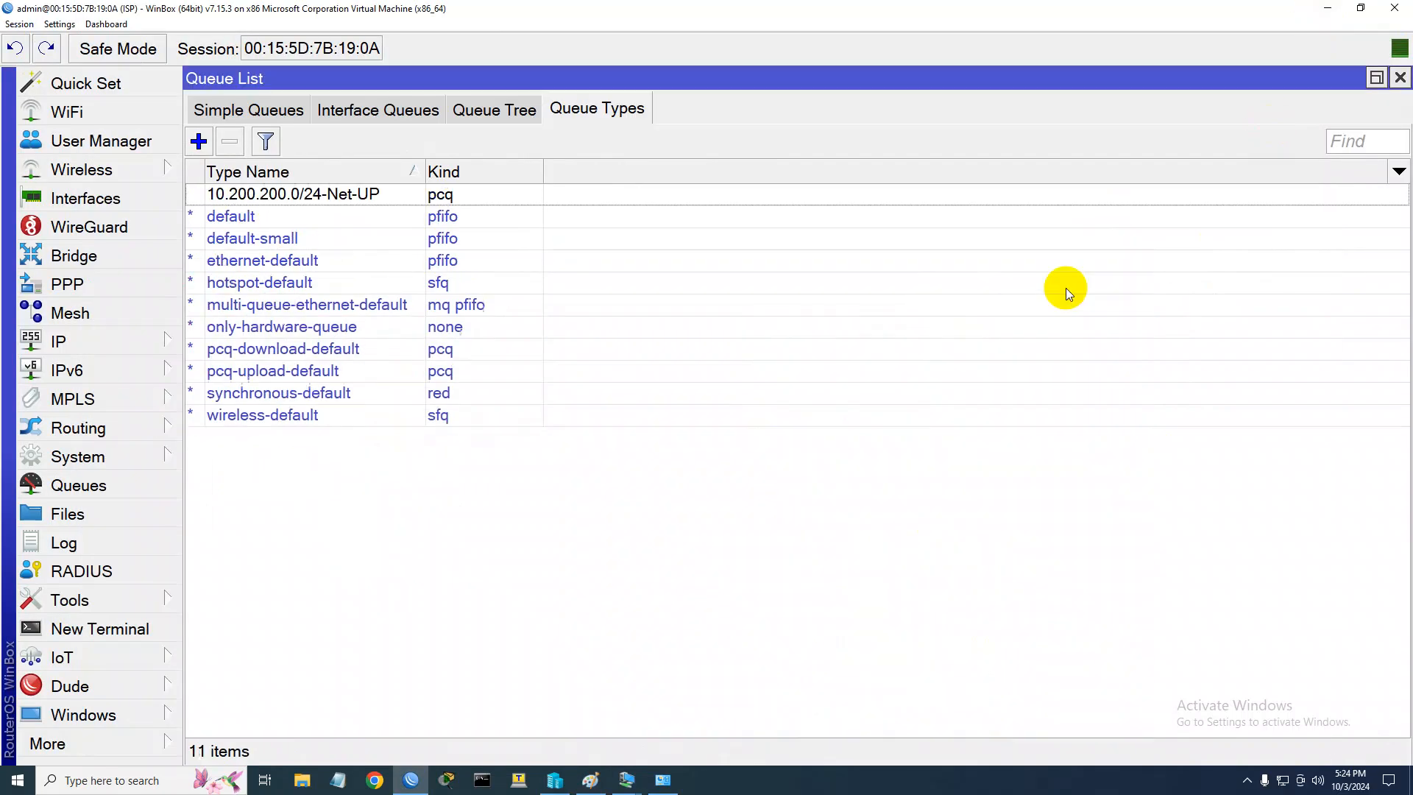
Start a new queue type named 10.200.200.0/24-Net-Down with kind pcq
{"action": "left_click", "coordinate": [292, 197]}
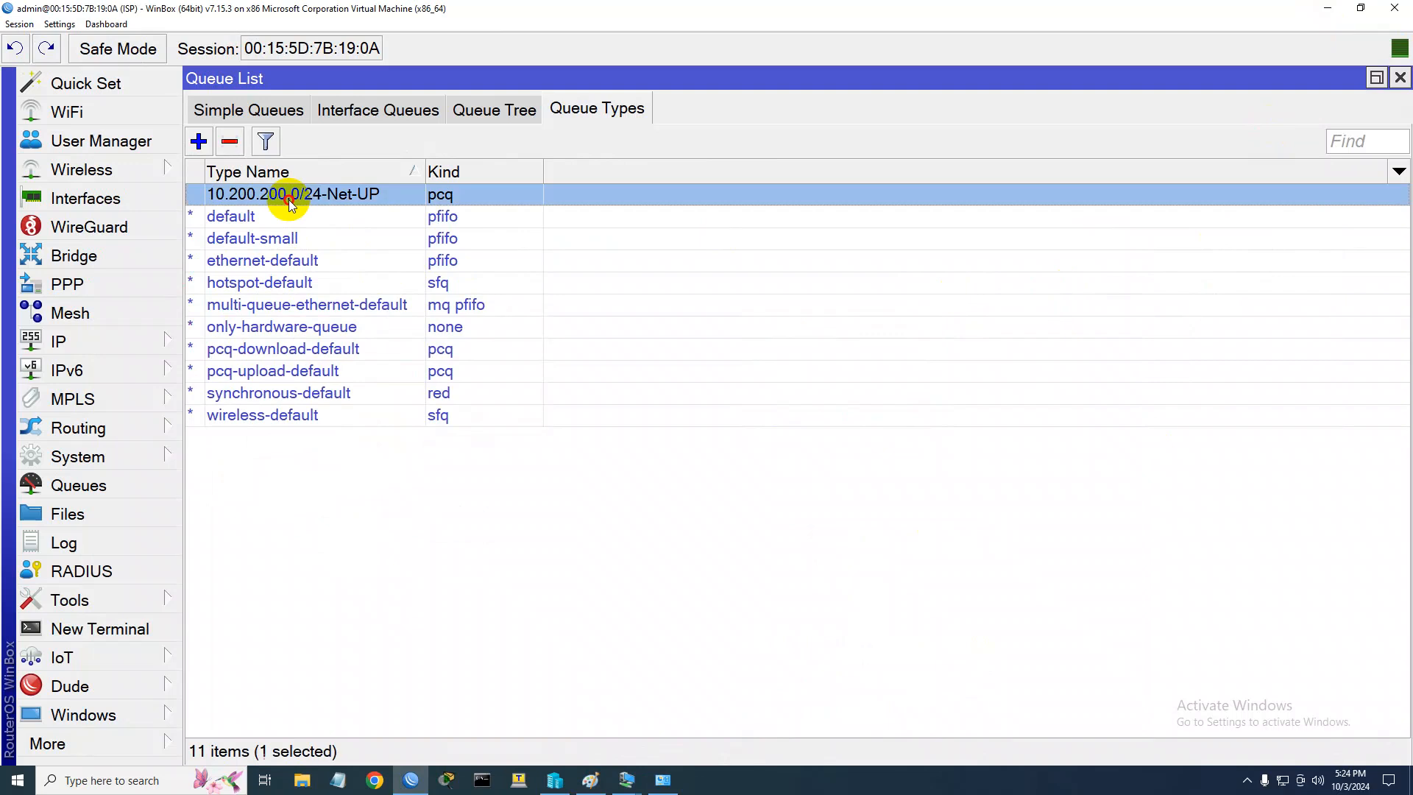
{"action": "left_click", "coordinate": [199, 142]}
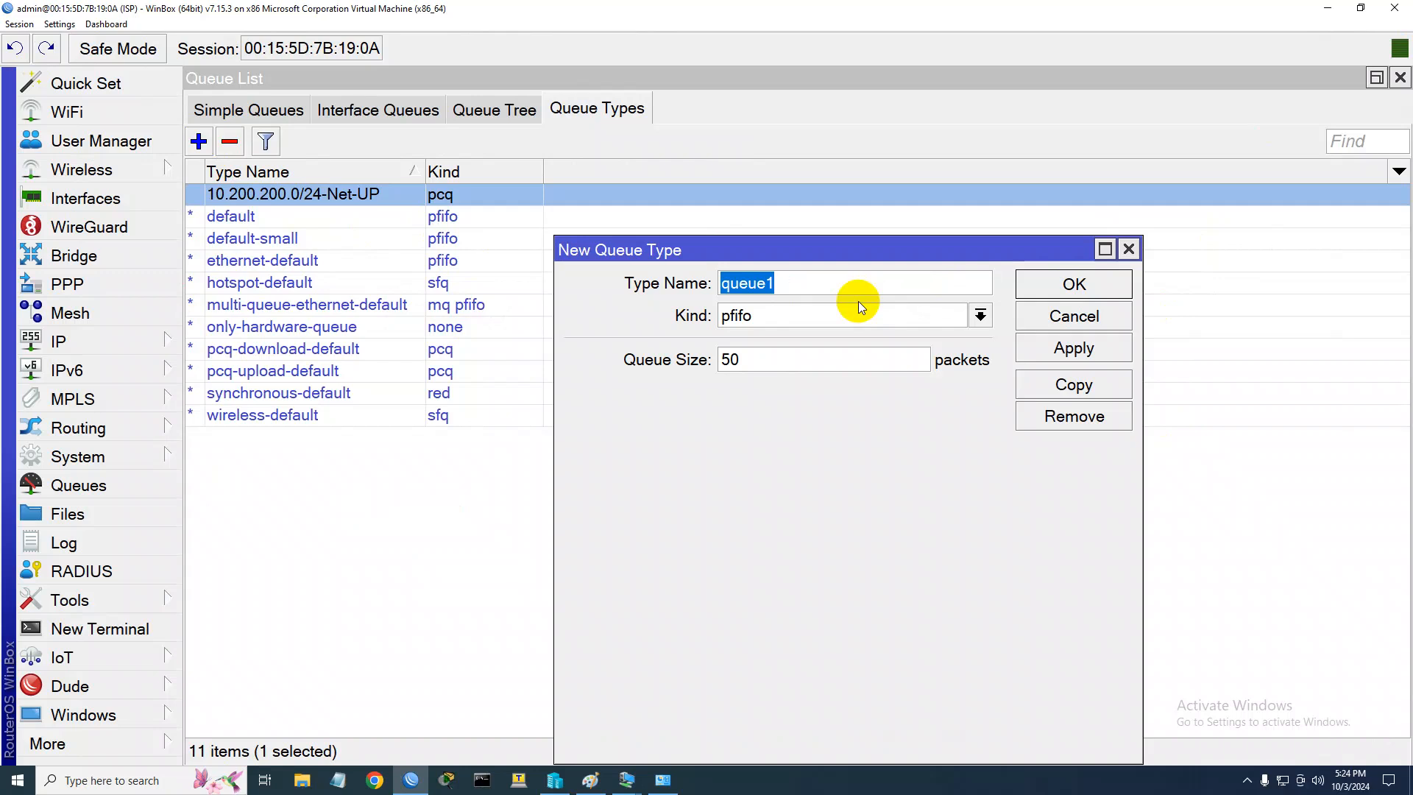
{"action": "type", "text": "10.200.200.0/24-"}
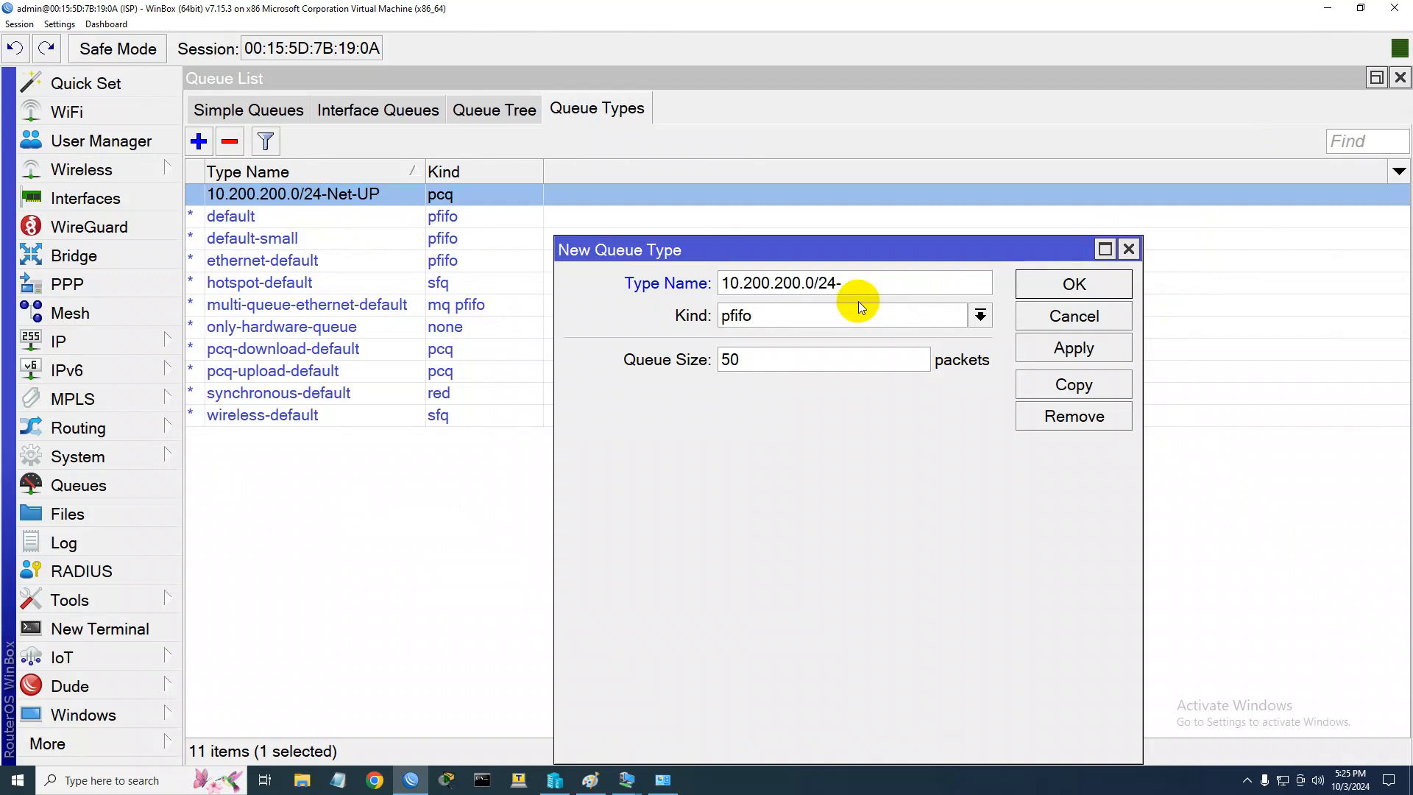
{"action": "type", "text": "Net-Down"}
{"action": "left_click", "coordinate": [982, 316]}
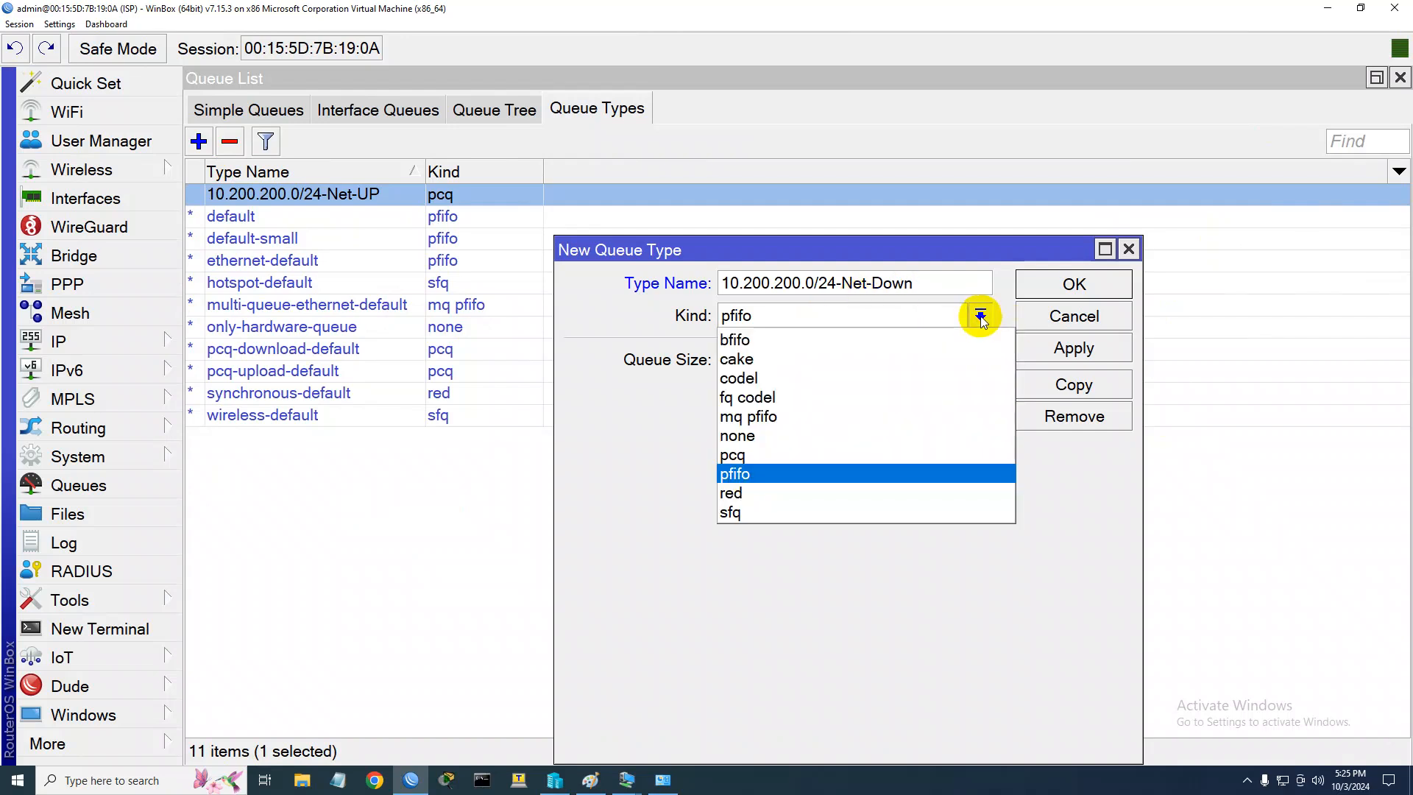
{"action": "left_click", "coordinate": [761, 462]}
Set the 10.200.200.0/24 download queue type's rate to 2M bits/s, enable the Dst. Address classifier and save it
{"action": "left_click", "coordinate": [712, 361]}
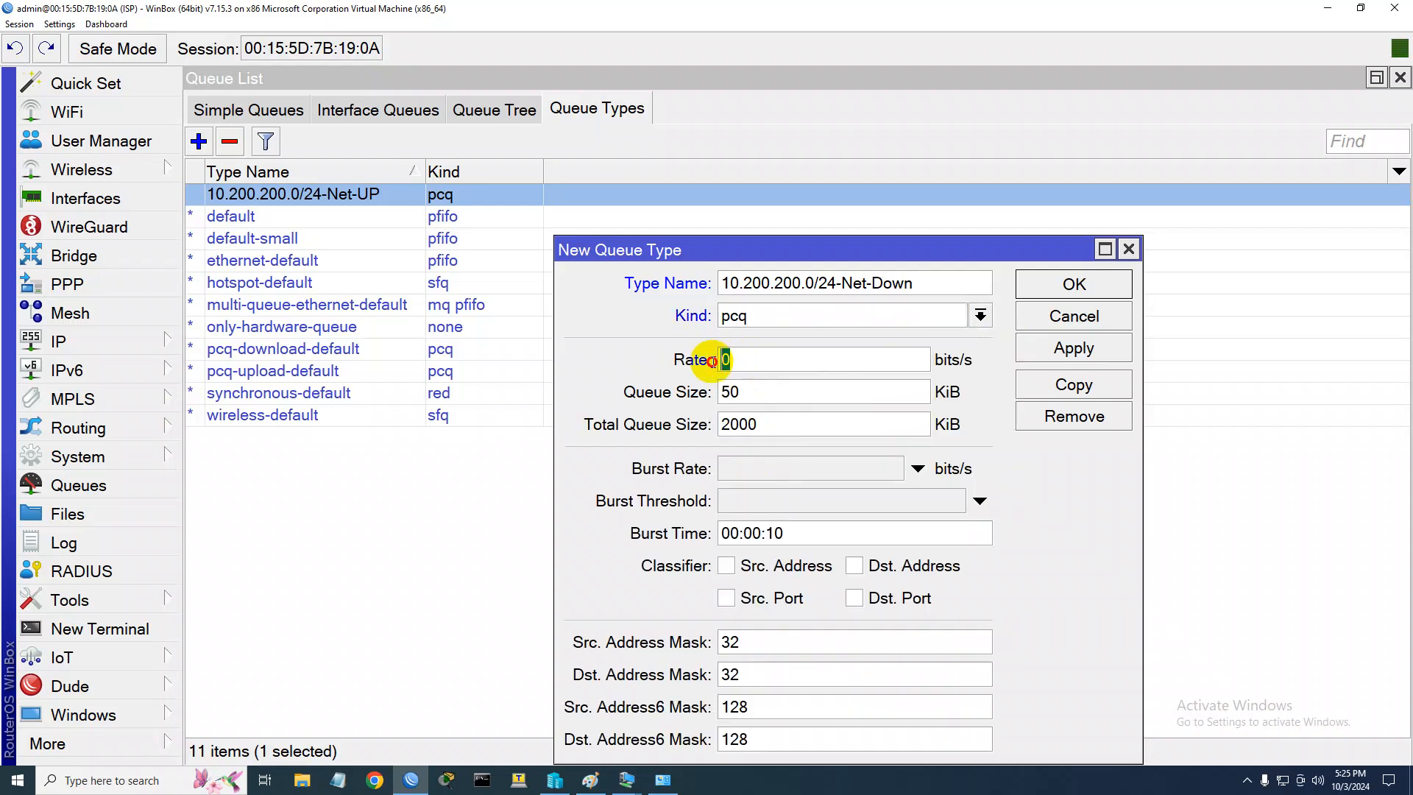
{"action": "type", "text": "2M"}
{"action": "left_click", "coordinate": [853, 566]}
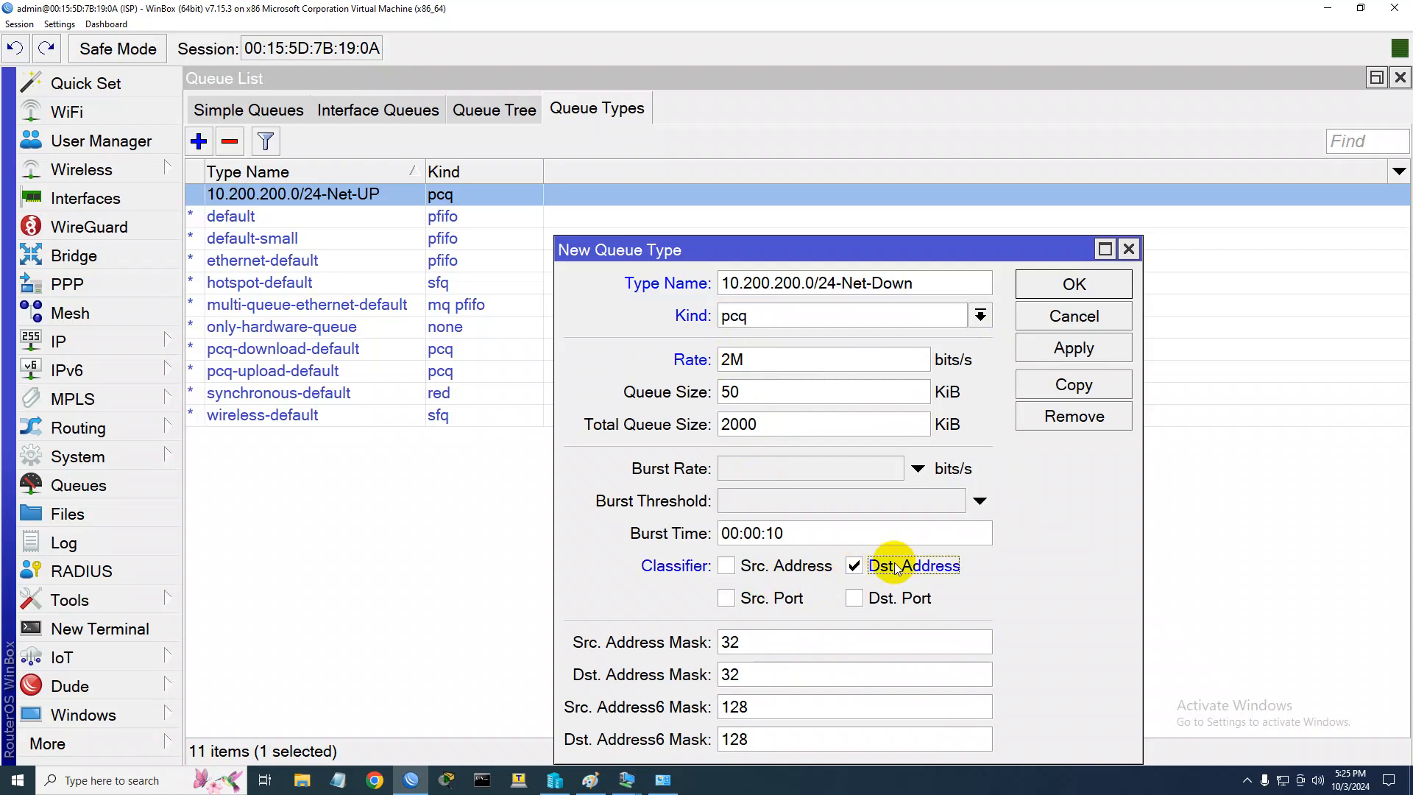
{"action": "left_click", "coordinate": [1072, 286]}
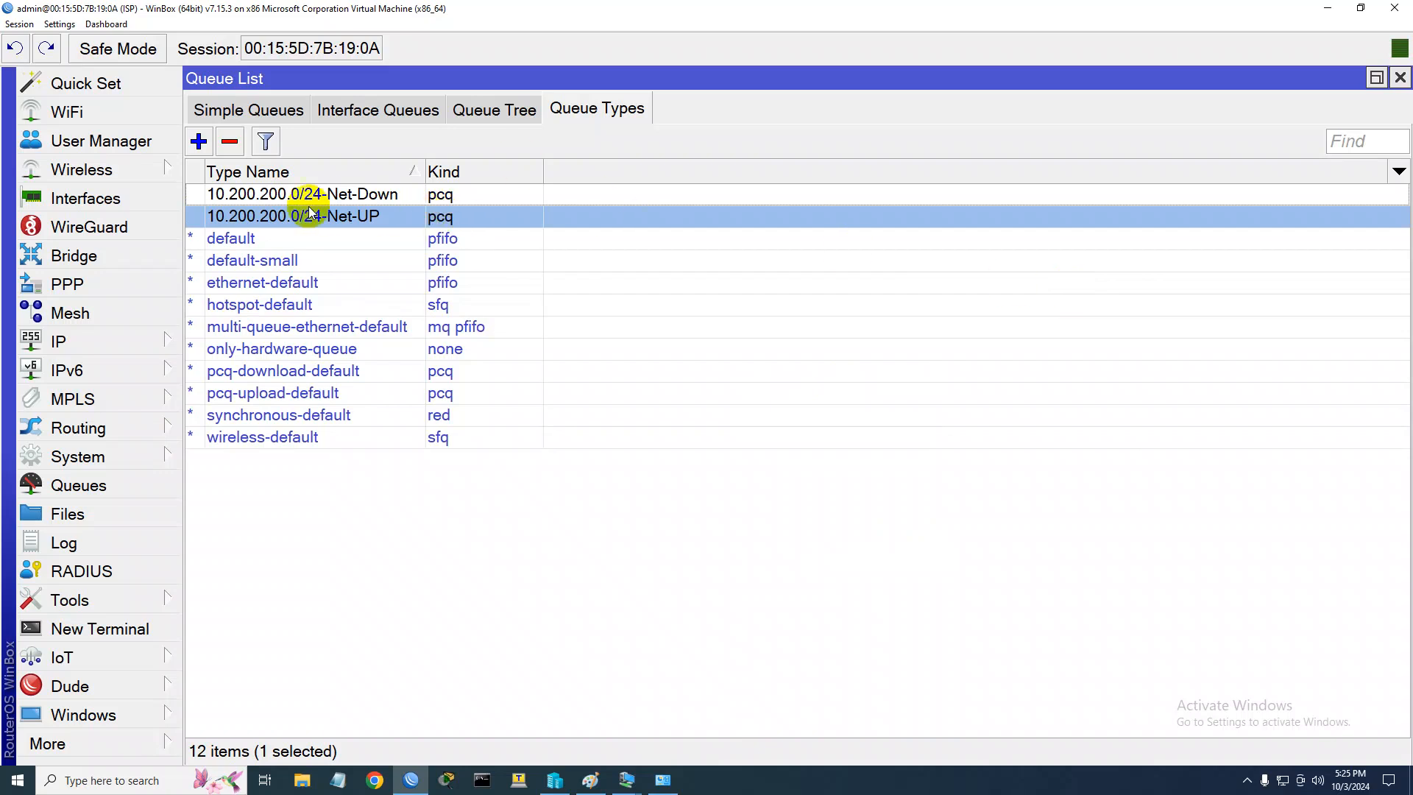
Start a new queue type named 10.230.230.0/24-Net-UP with kind pcq
{"action": "left_click", "coordinate": [198, 141]}
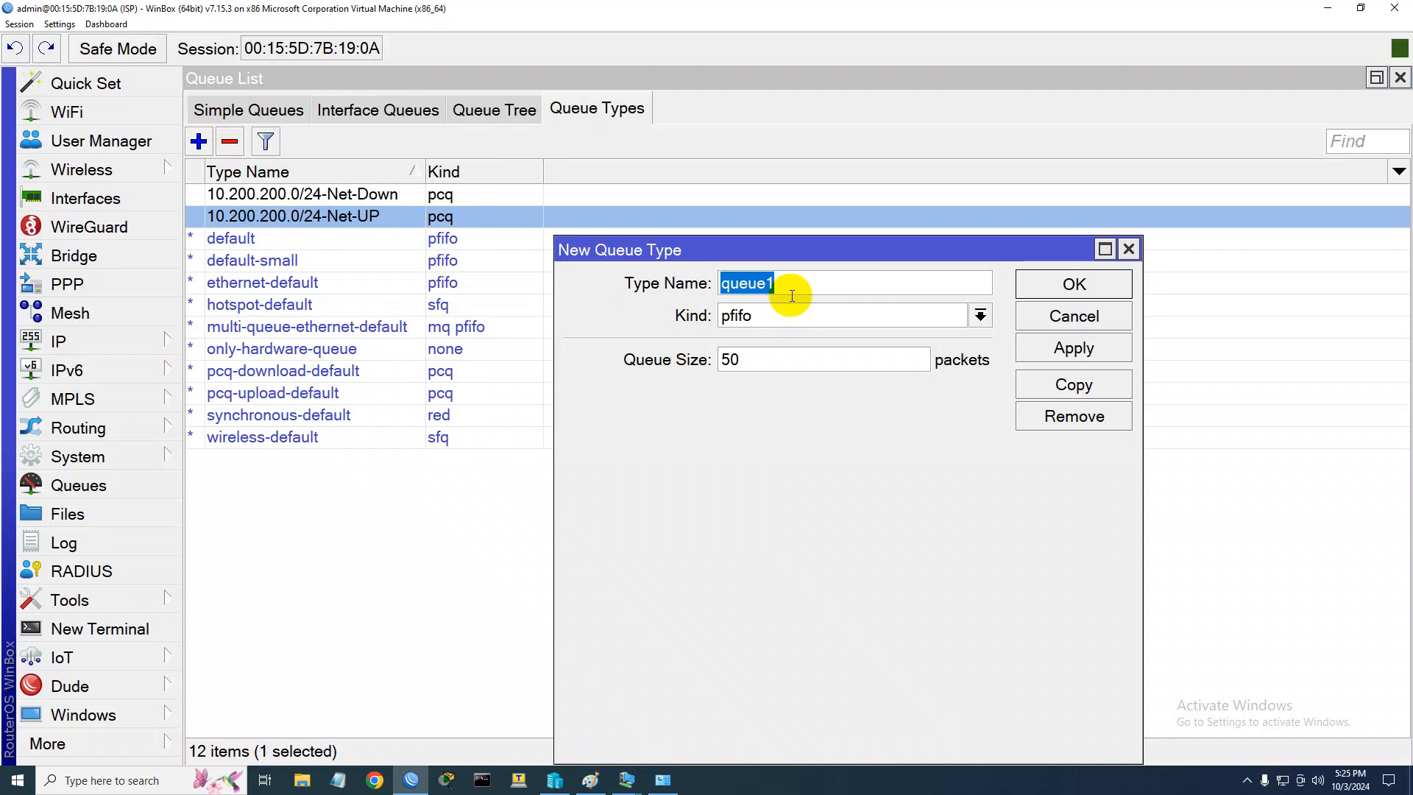
{"action": "type", "text": "10.20"}
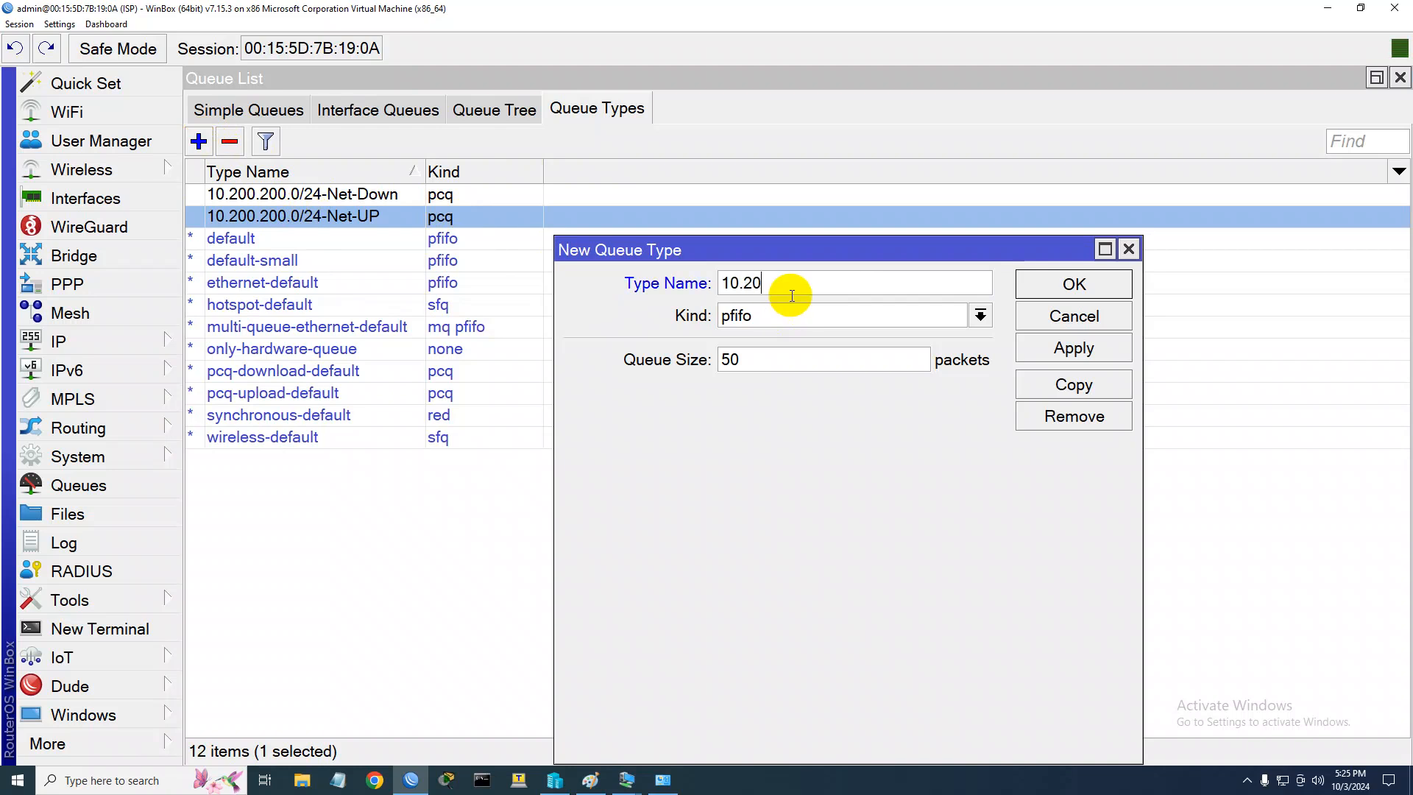
{"action": "key", "text": "BackSpace"}
{"action": "type", "text": "30.230.0/24-"}
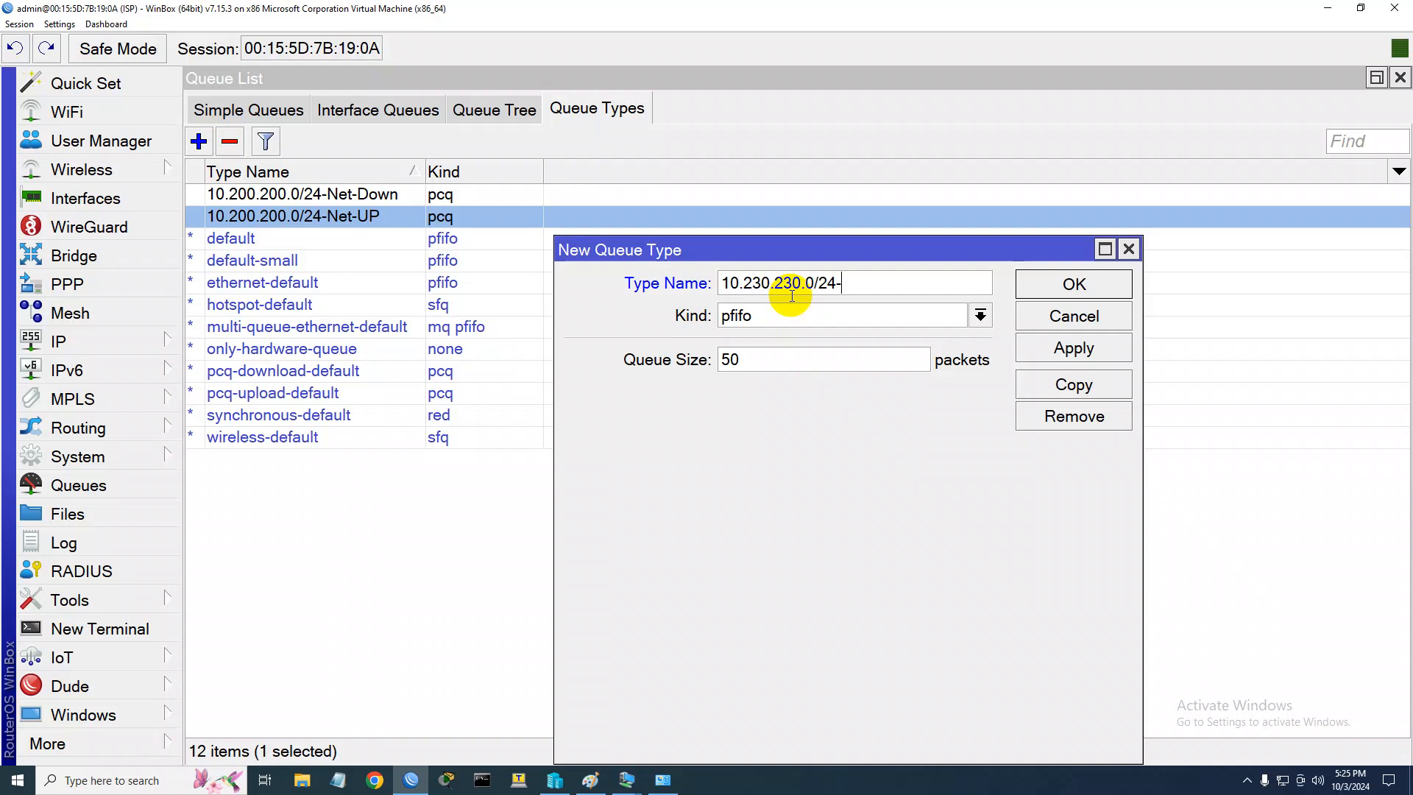
{"action": "type", "text": "Net-UP"}
{"action": "left_click", "coordinate": [981, 315]}
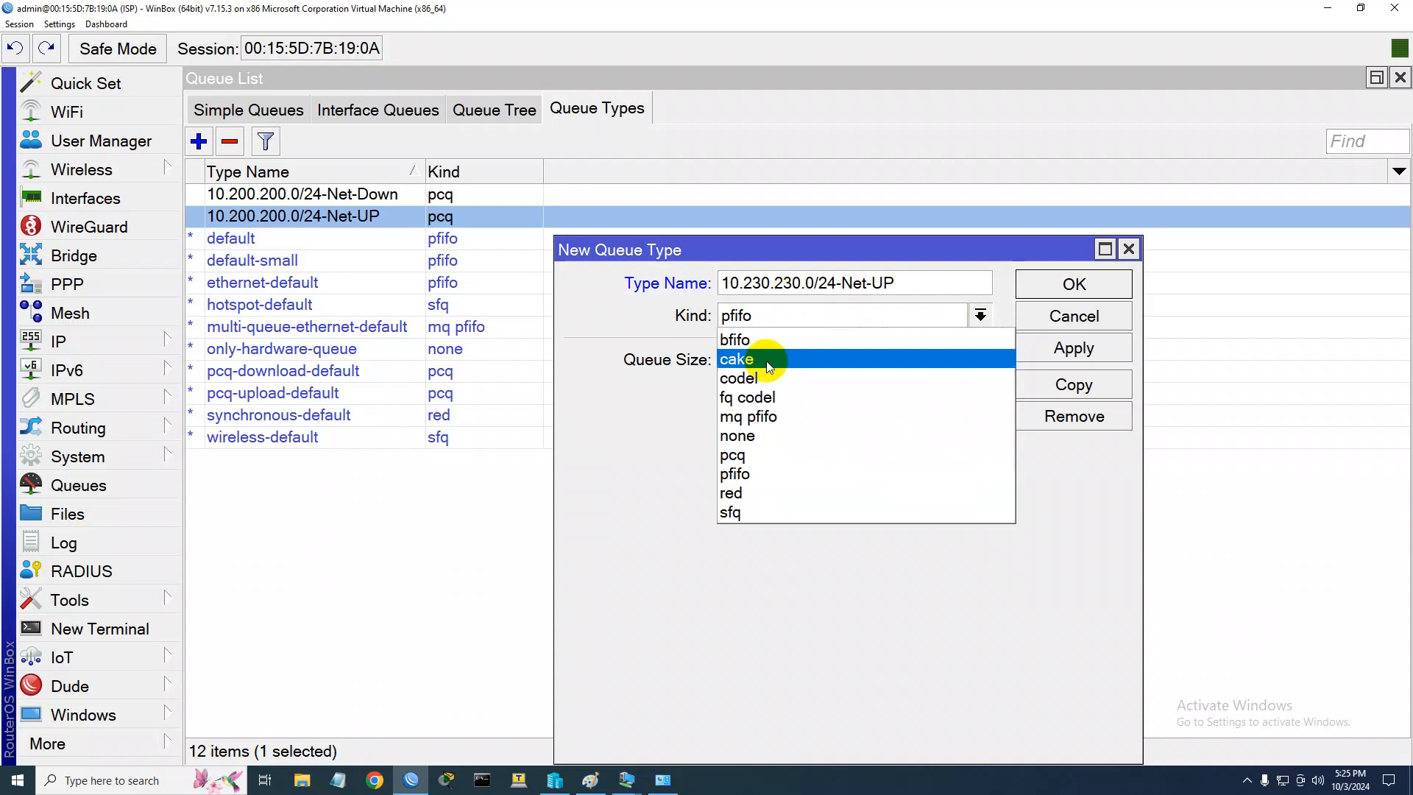
{"action": "left_click", "coordinate": [745, 450]}
Set the 10.230.230.0/24 upload queue type's rate to 3M bits/s, enable the Src. Address classifier and save it
{"action": "left_click", "coordinate": [744, 361]}
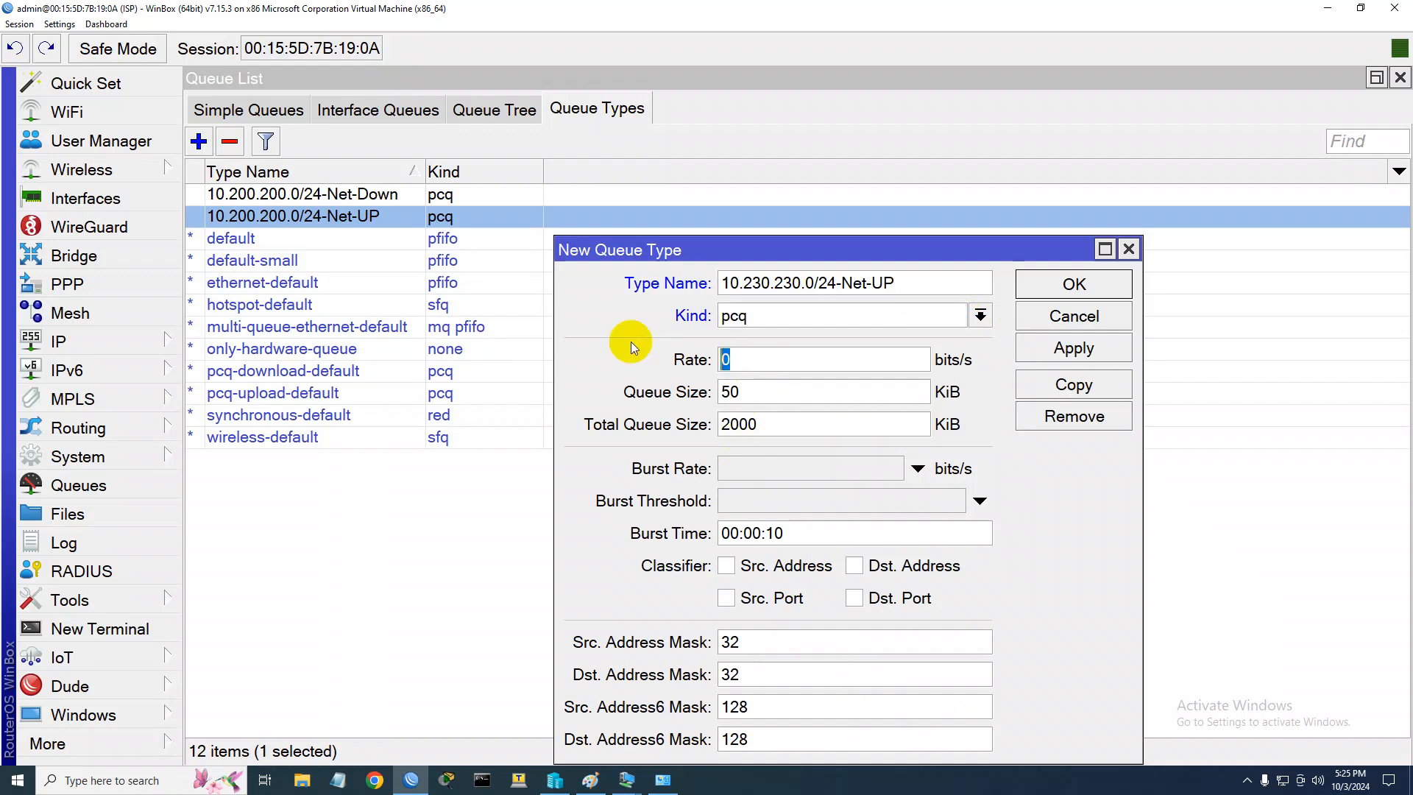
{"action": "type", "text": "3M"}
{"action": "left_click", "coordinate": [727, 565]}
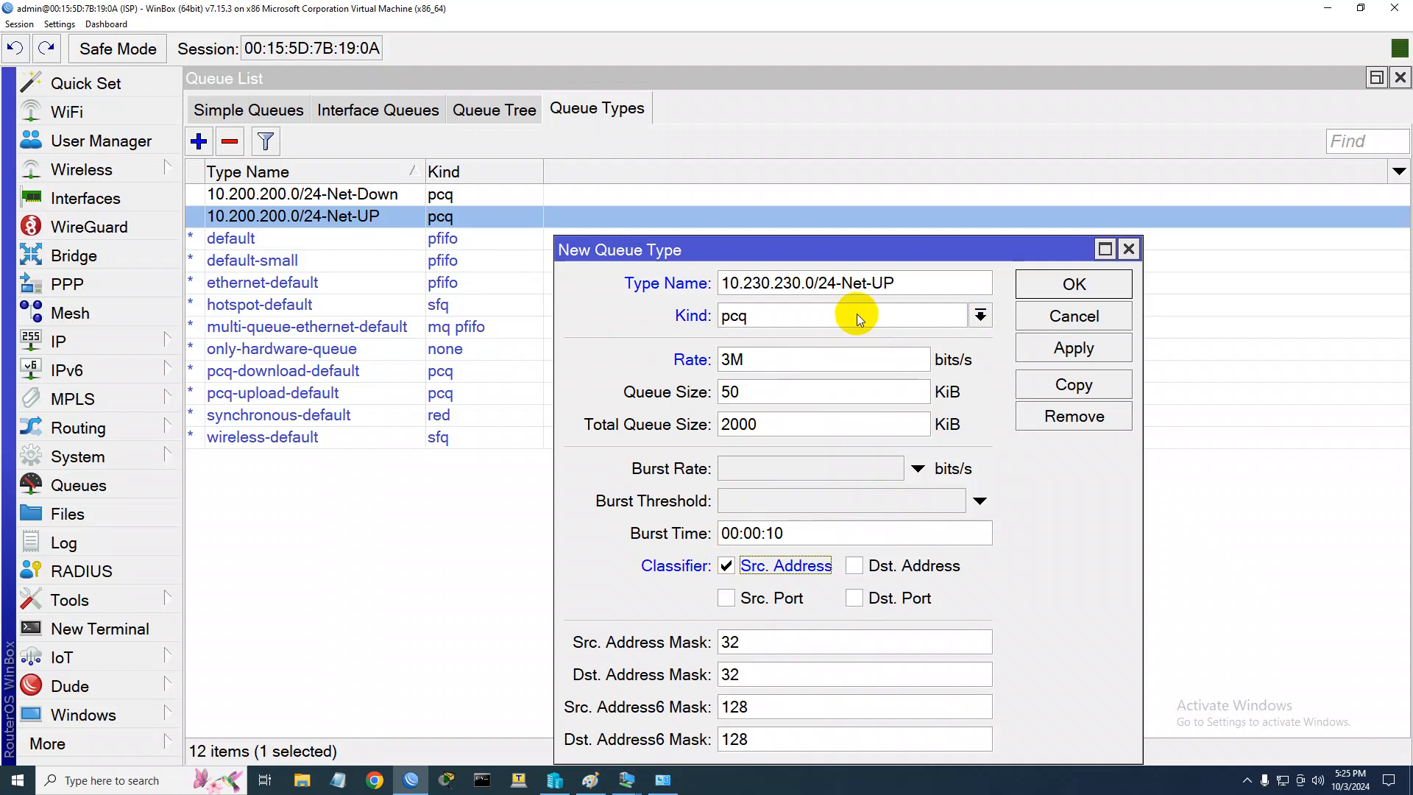
{"action": "left_click", "coordinate": [1075, 285]}
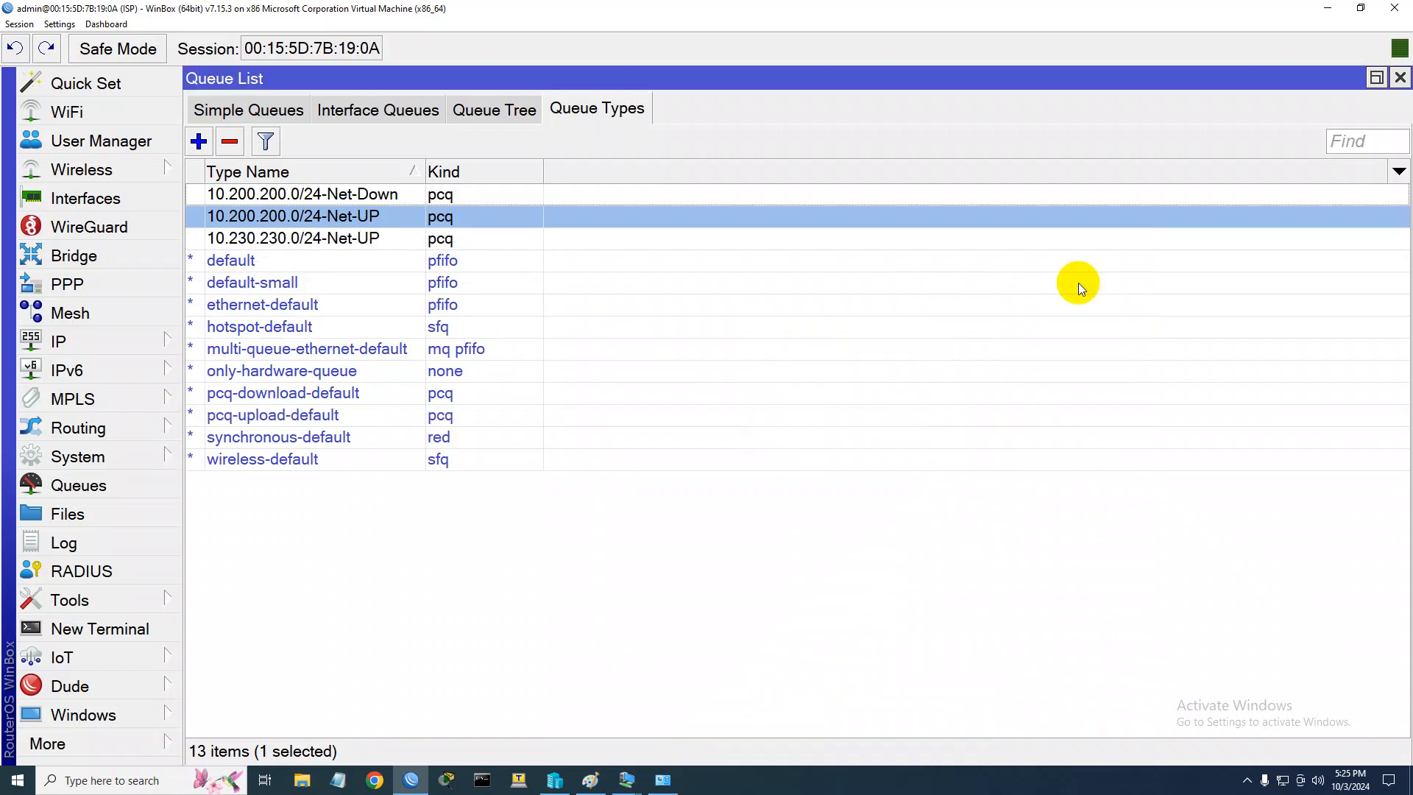
Start a new queue type named 10.230.230.0/24-Net-Down with kind pcq
{"action": "left_click", "coordinate": [198, 141]}
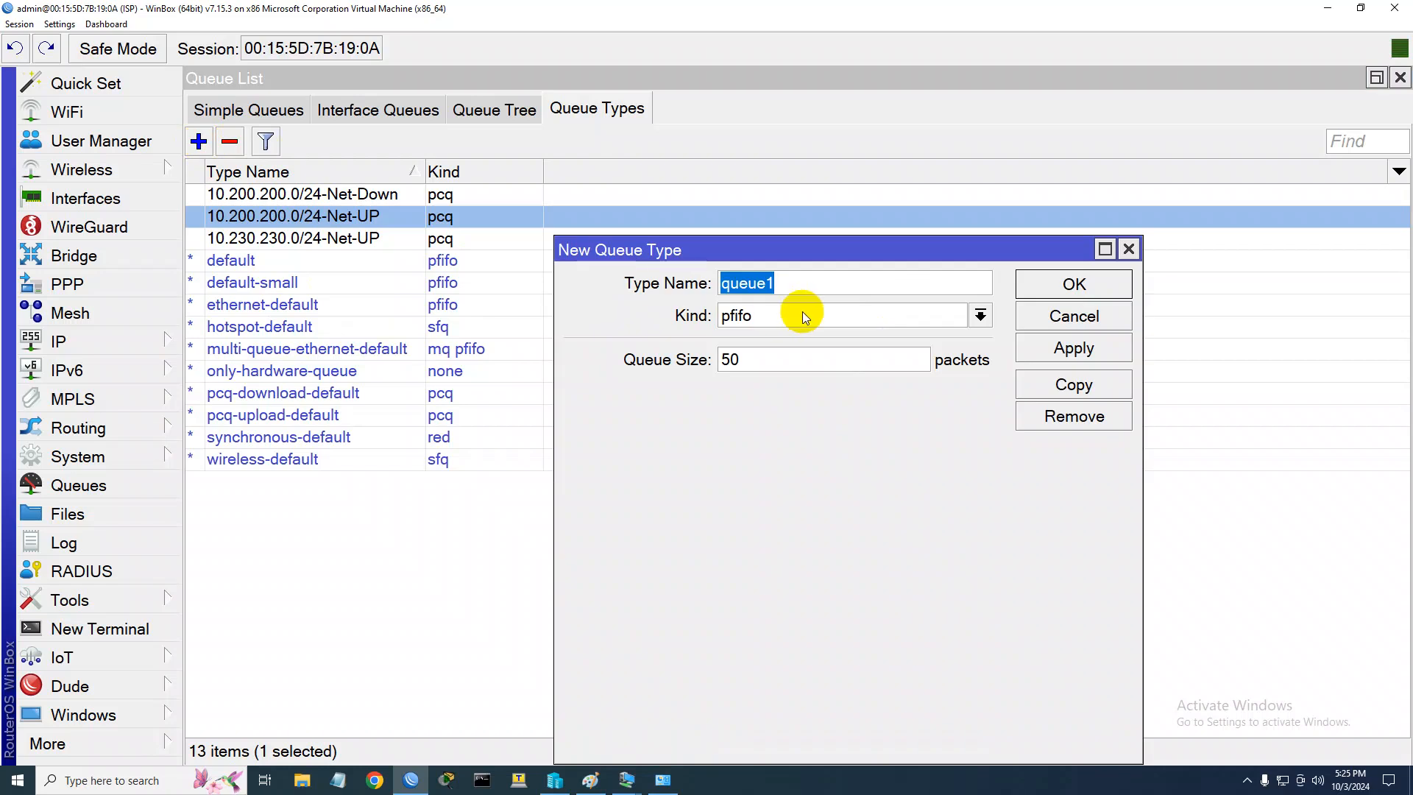
{"action": "type", "text": "10."}
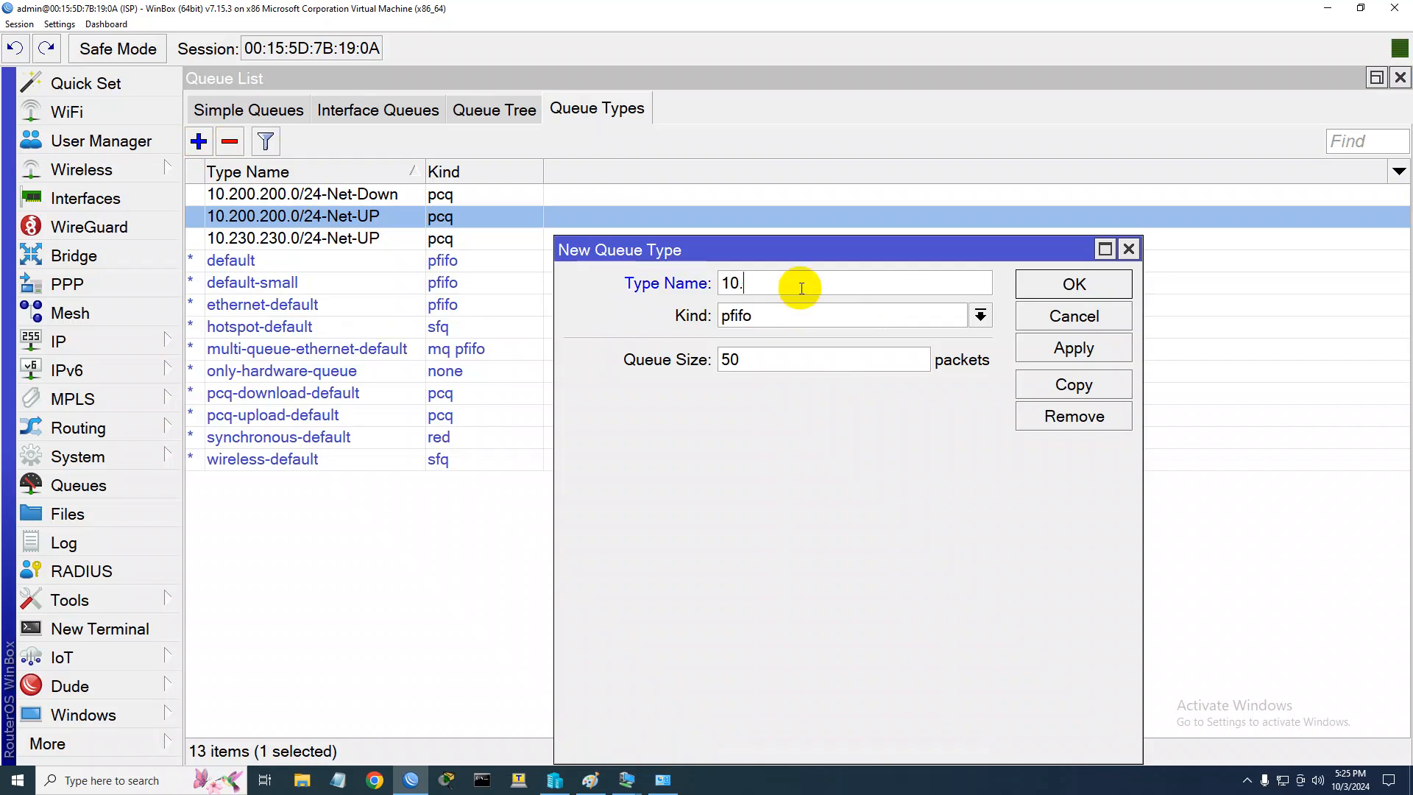
{"action": "type", "text": "230.230.0/24-Net-Down"}
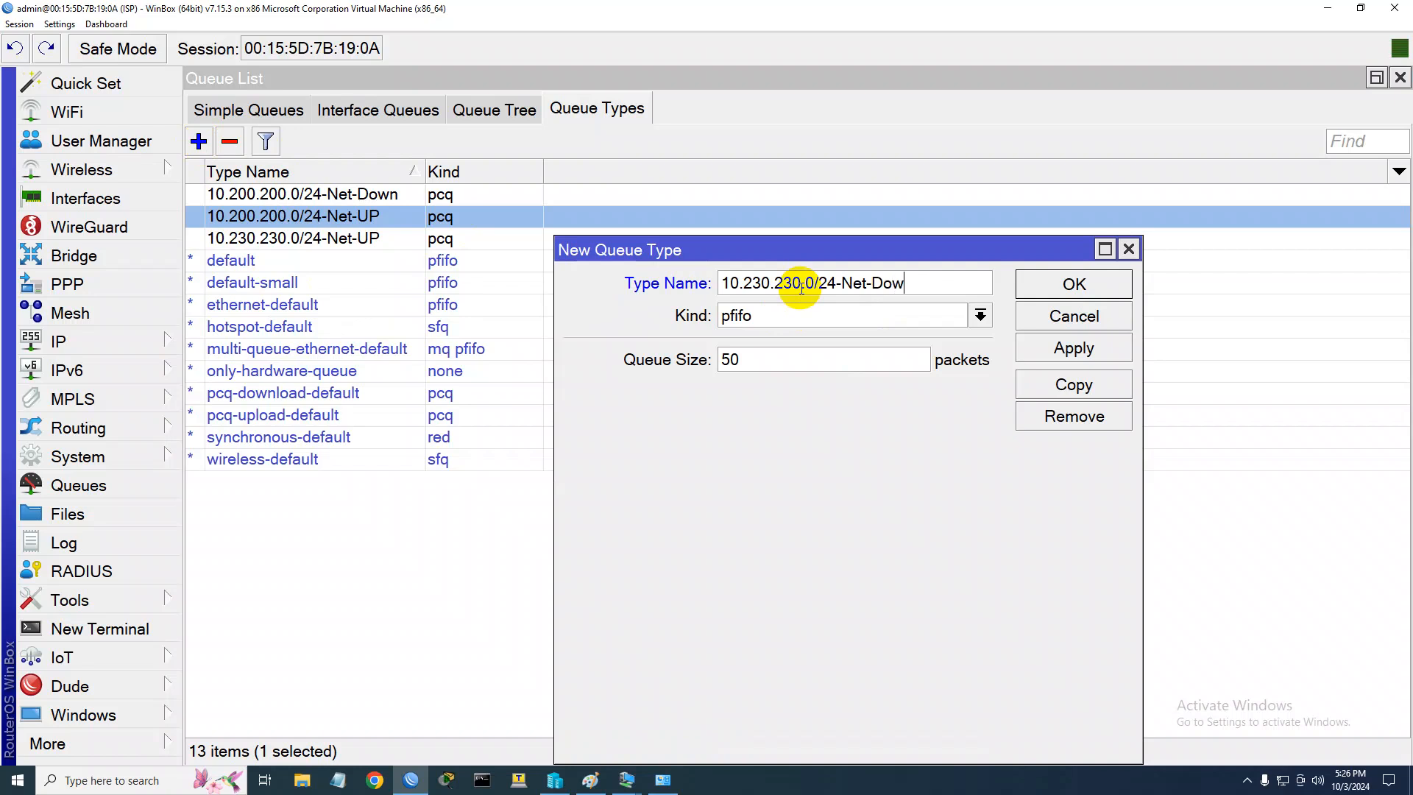
{"action": "left_click", "coordinate": [981, 317]}
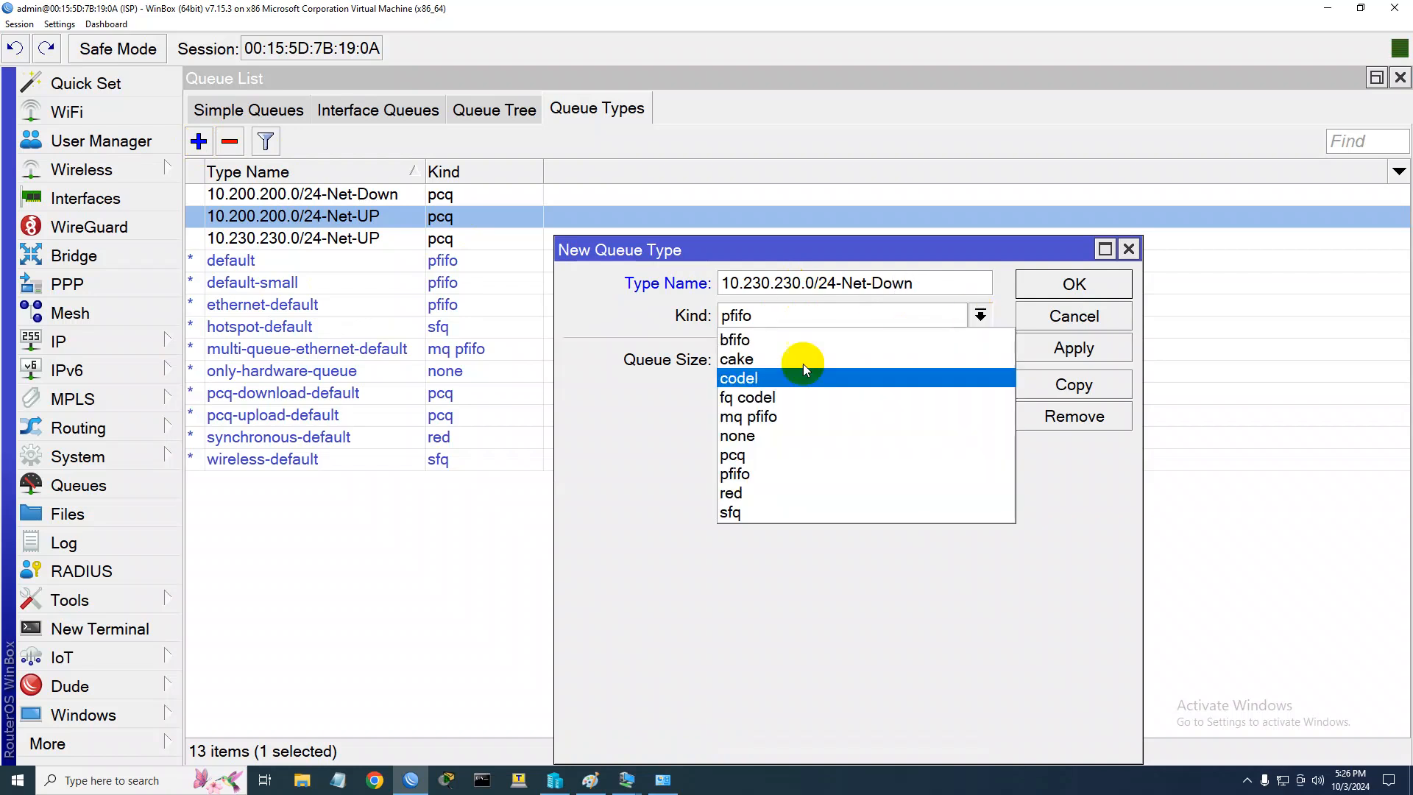
{"action": "left_click", "coordinate": [736, 453]}
Set the 10.230.230.0/24 download queue type's rate to 3M bits/s, enable the Dst. Address classifier and save it
{"action": "double_click", "coordinate": [753, 365]}
{"action": "type", "text": "3M"}
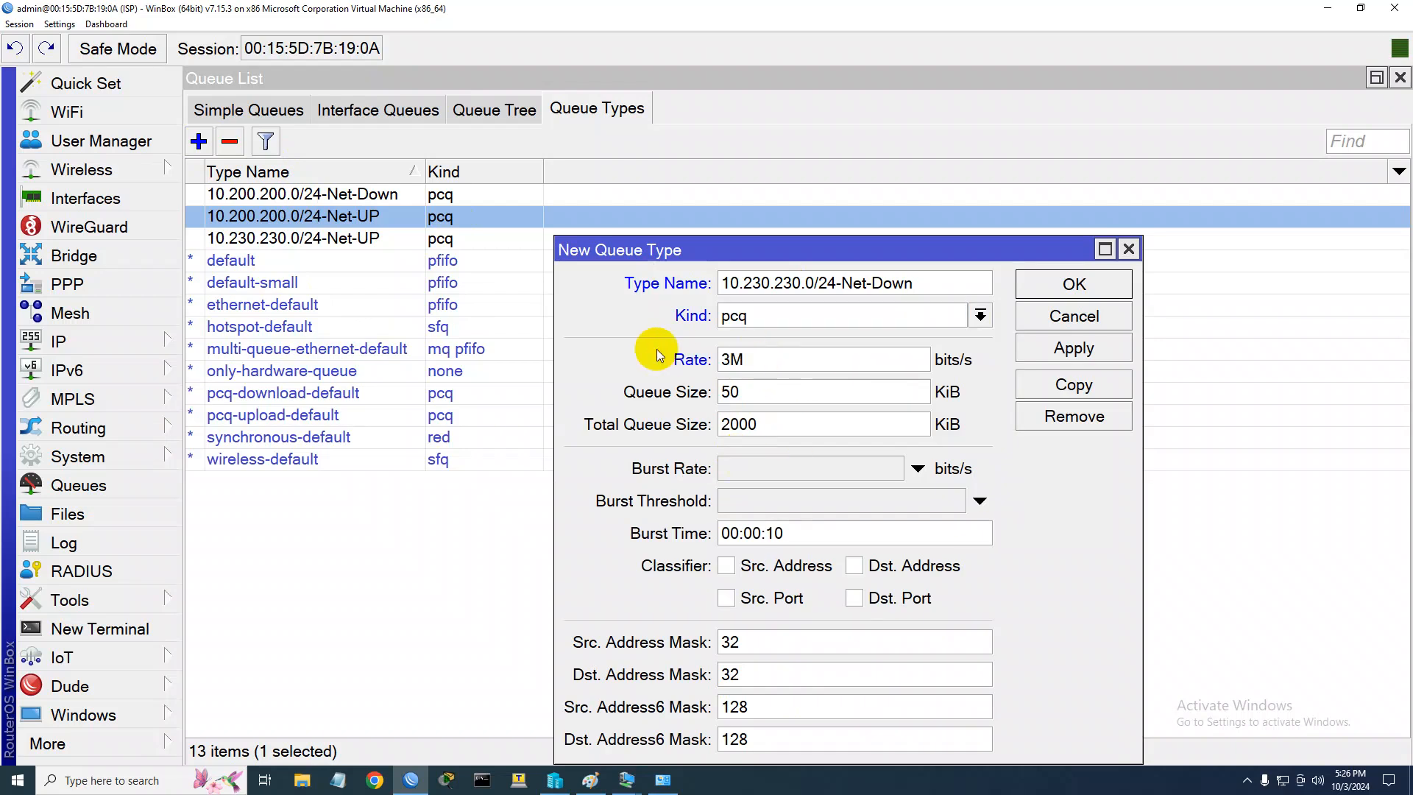
{"action": "left_click", "coordinate": [852, 566]}
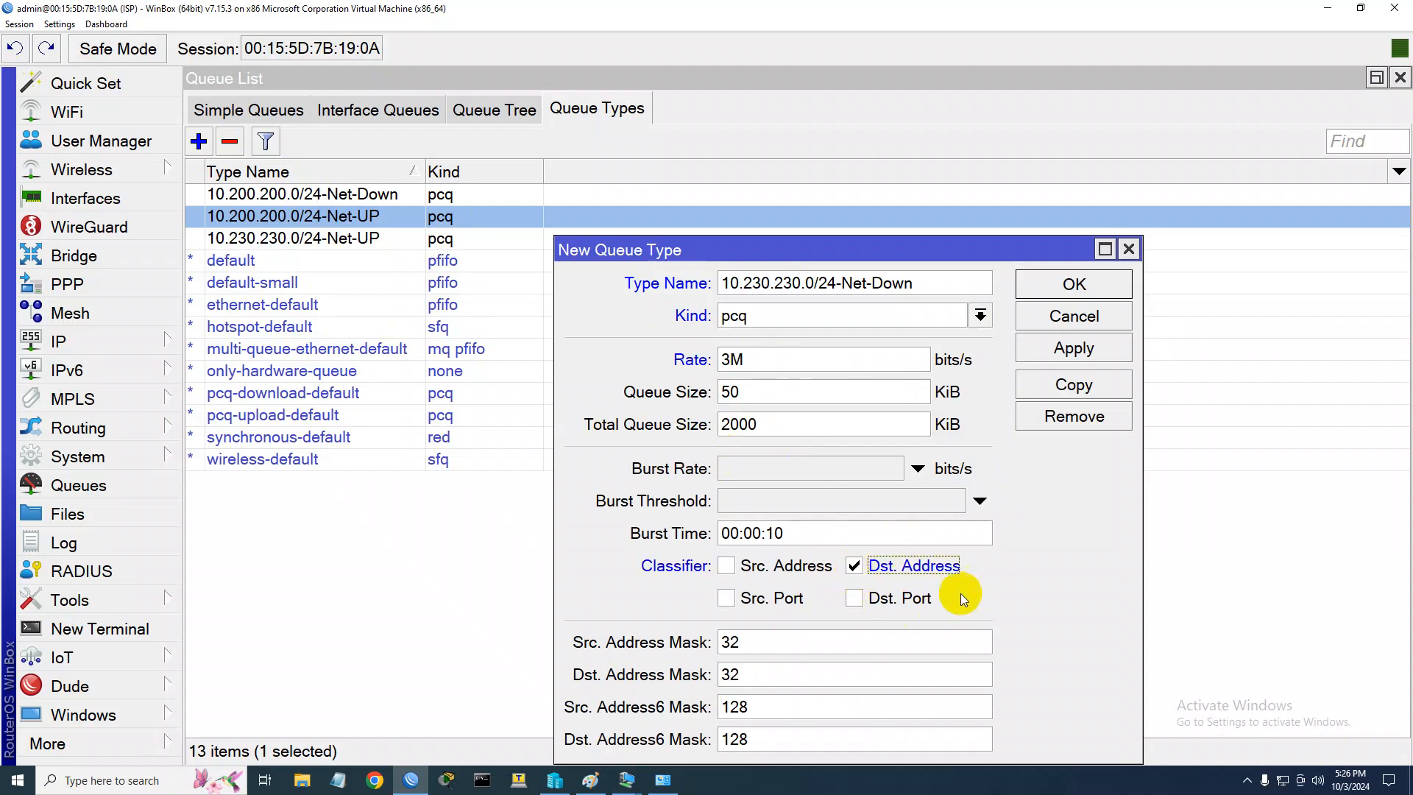
{"action": "left_click", "coordinate": [1065, 285]}
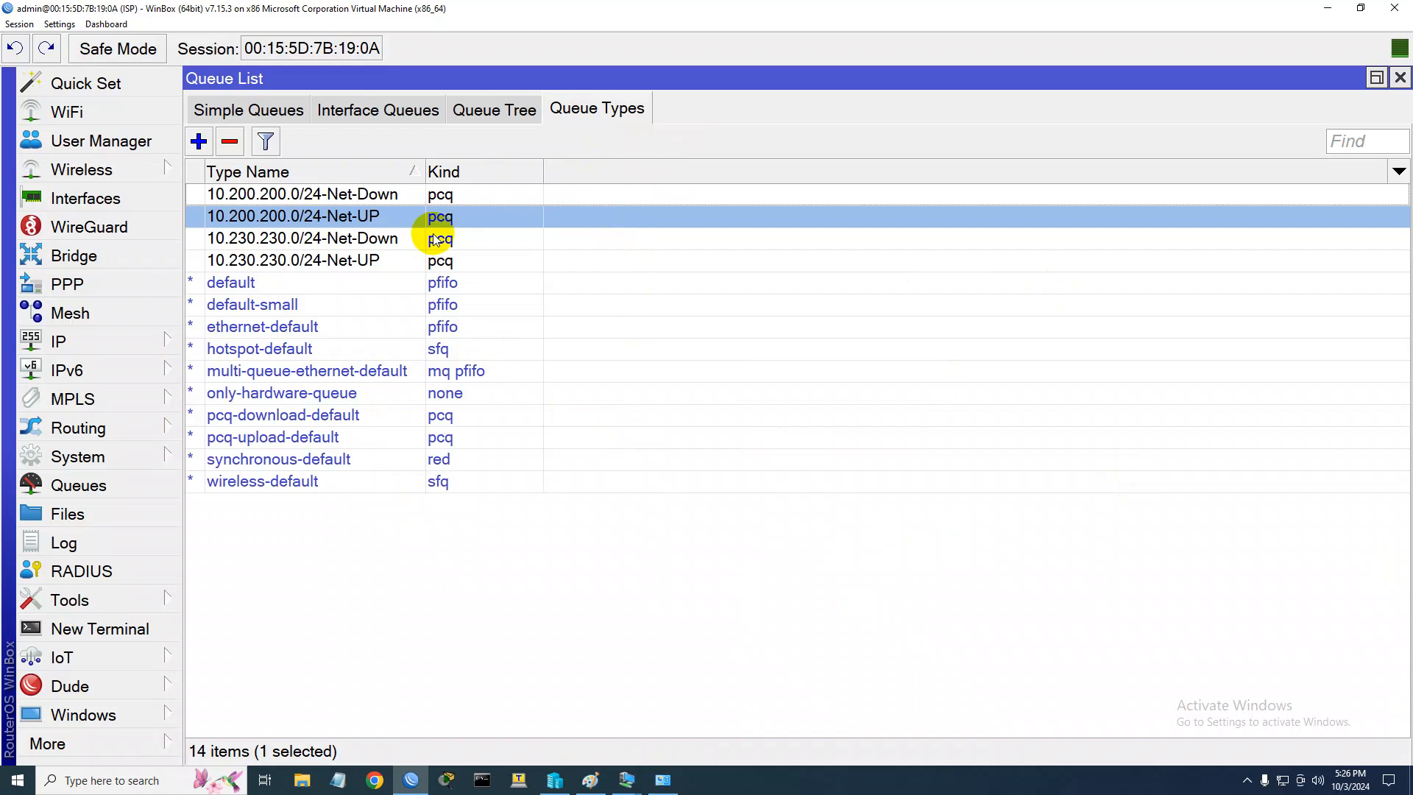
Review the name and settings of the 10.200.200.0/24-Net-Down queue type and close it without changes
{"action": "double_click", "coordinate": [287, 194]}
{"action": "left_click", "coordinate": [841, 284]}
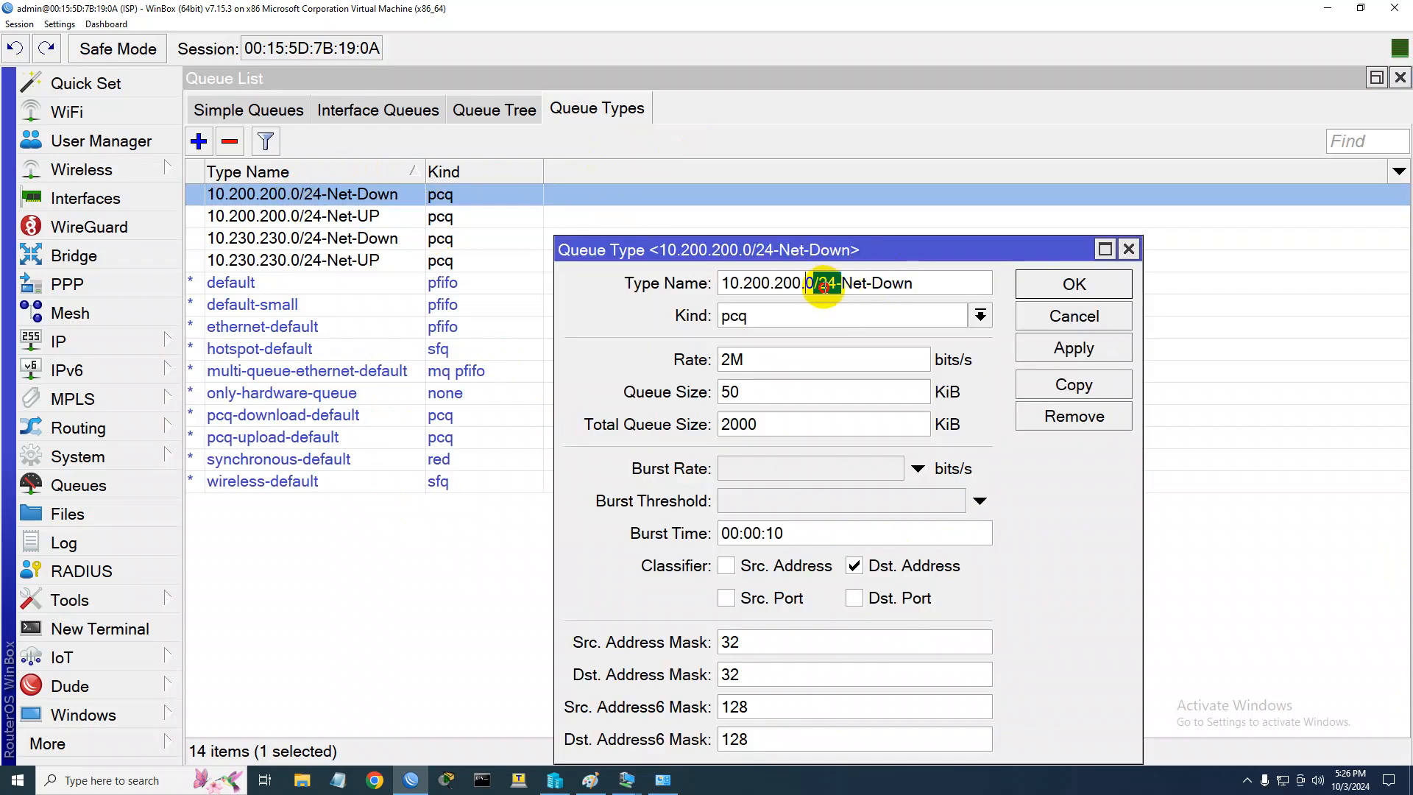
{"action": "left_click_drag", "start_coordinate": [841, 283], "coordinate": [599, 311]}
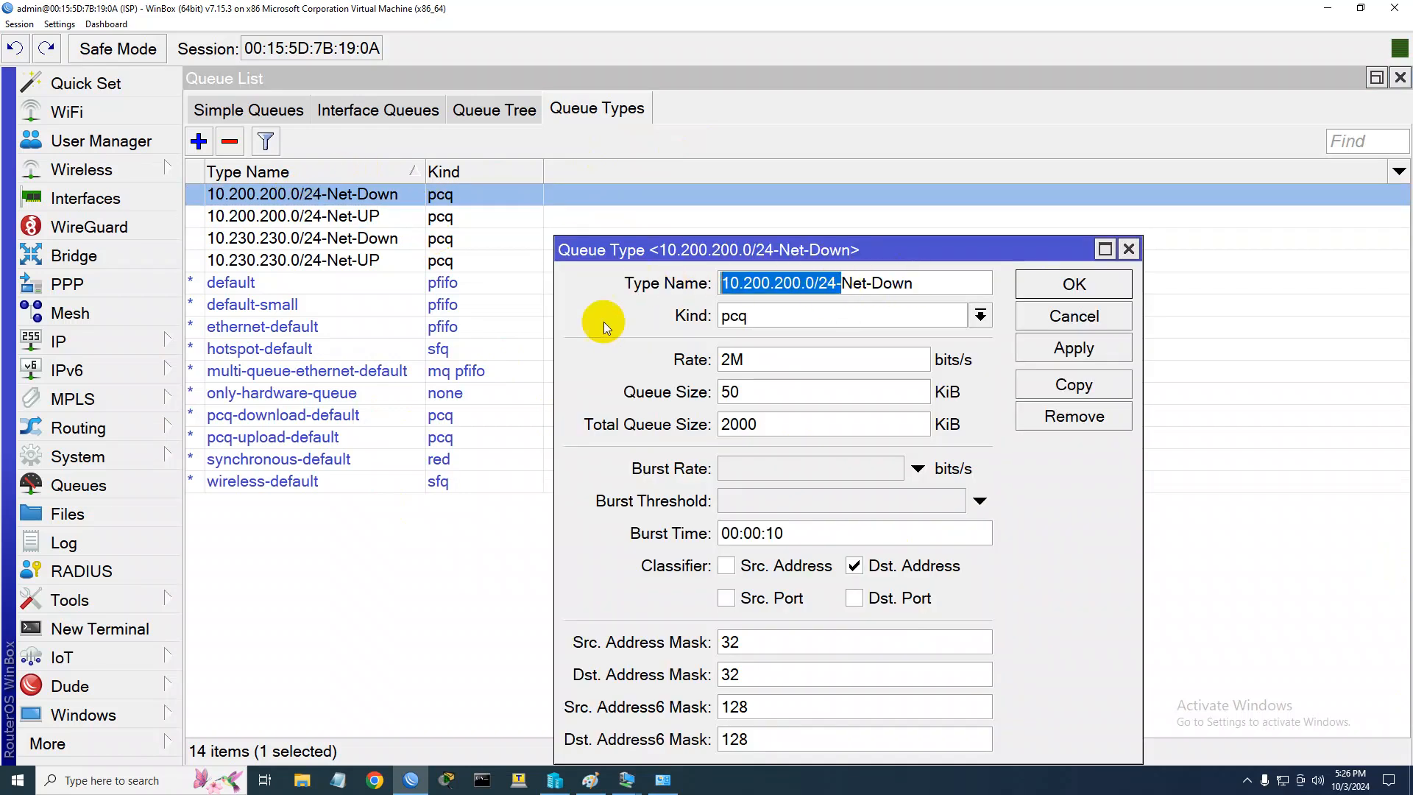
{"action": "left_click", "coordinate": [789, 289]}
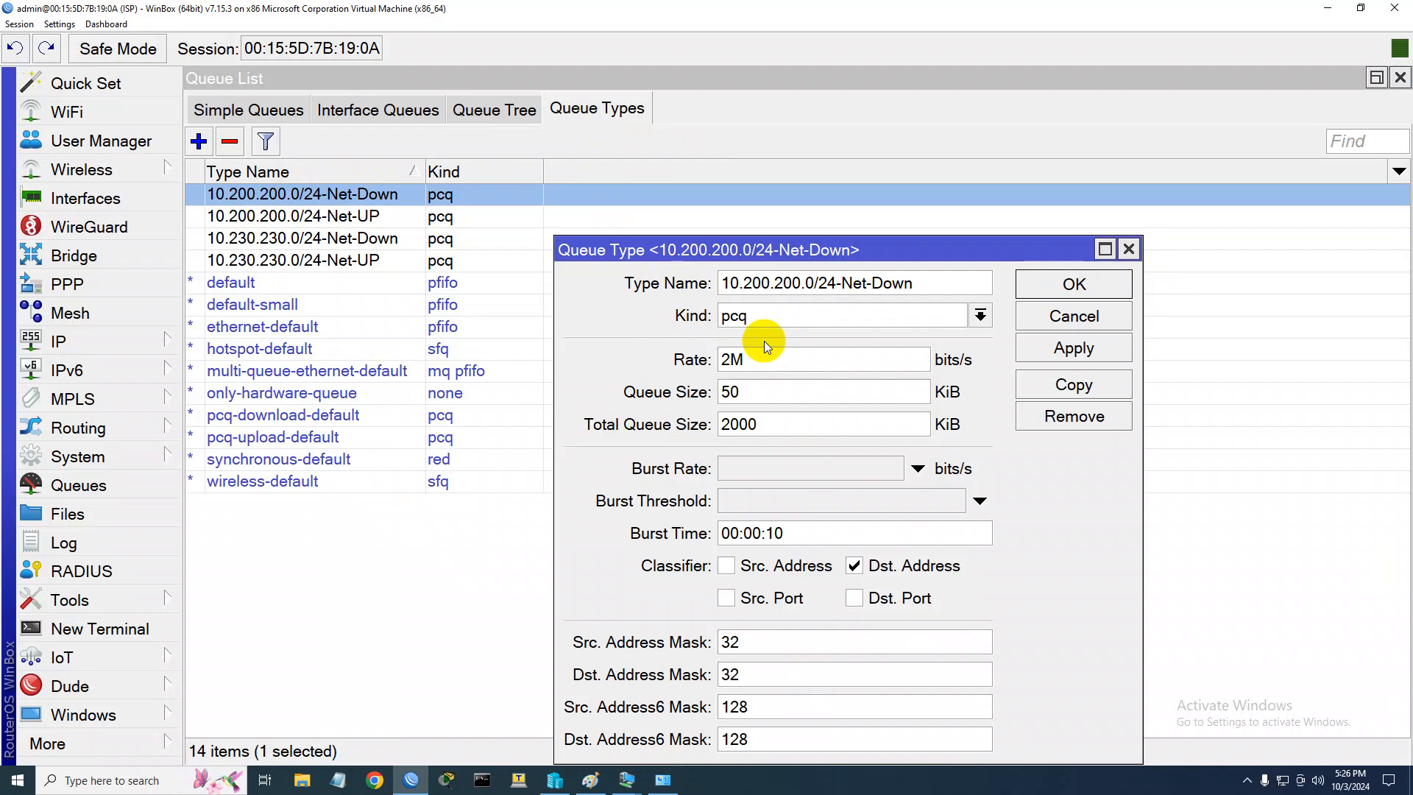
{"action": "left_click", "coordinate": [1068, 286]}
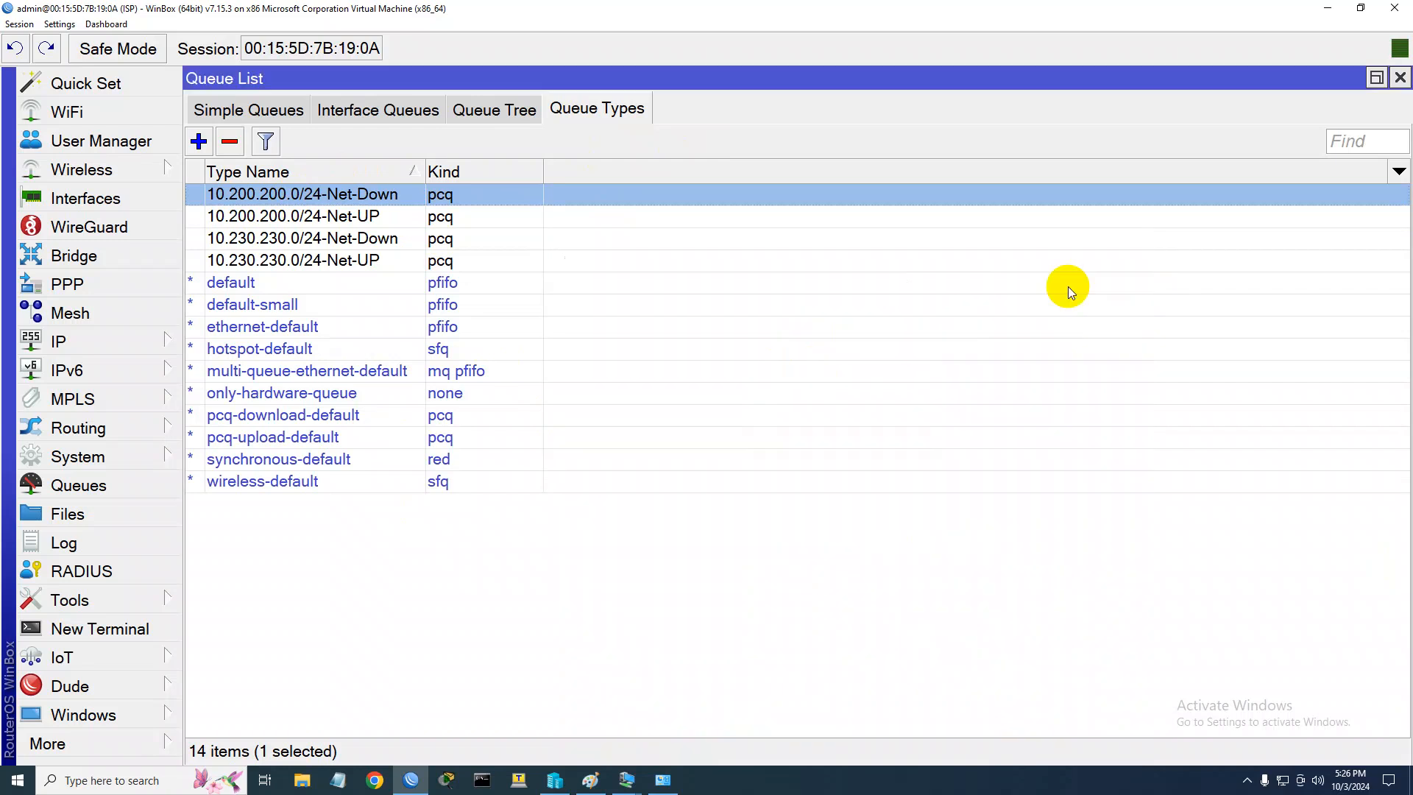
Start a new simple queue named 230-Net with target 10.230.230.0/24
{"action": "left_click", "coordinate": [236, 113]}
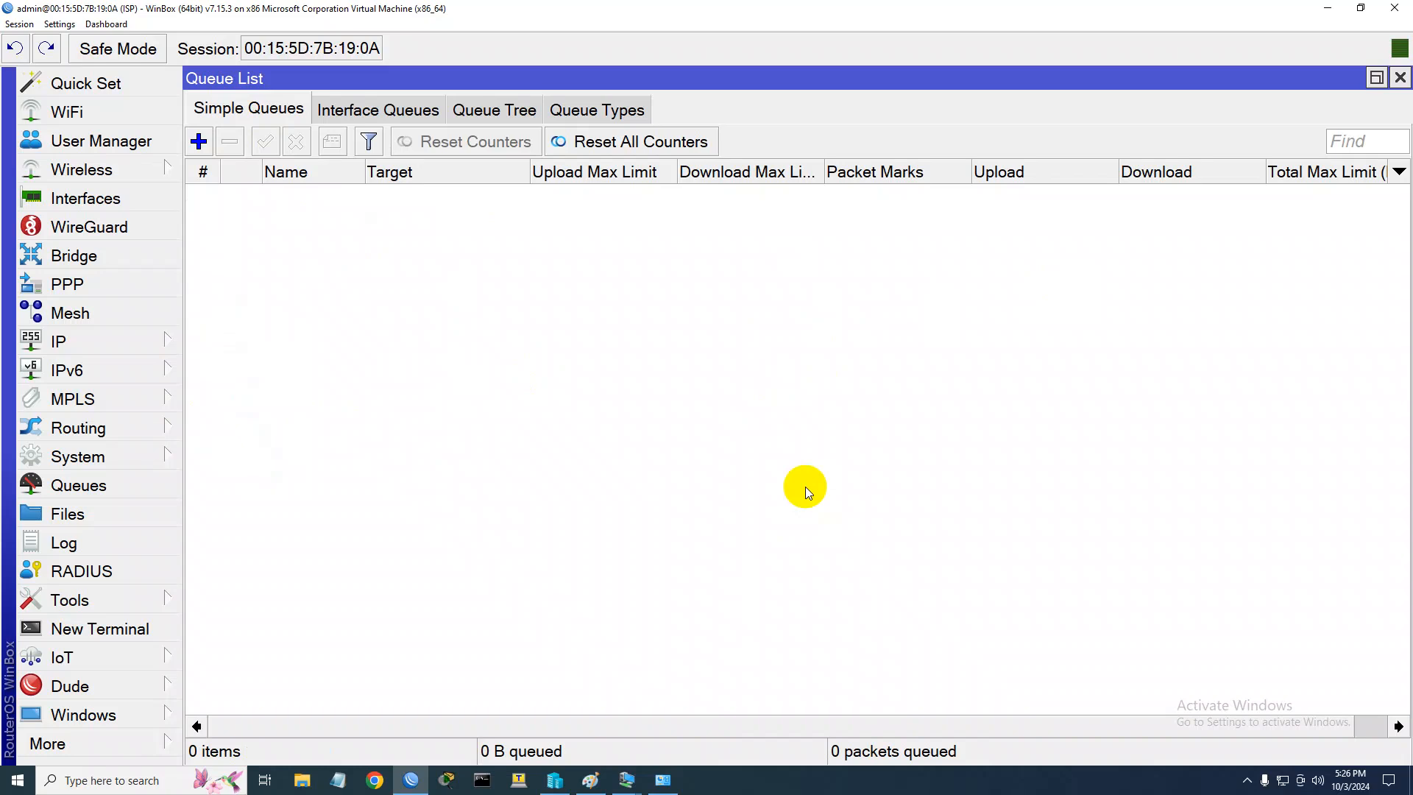
{"action": "left_click", "coordinate": [198, 140]}
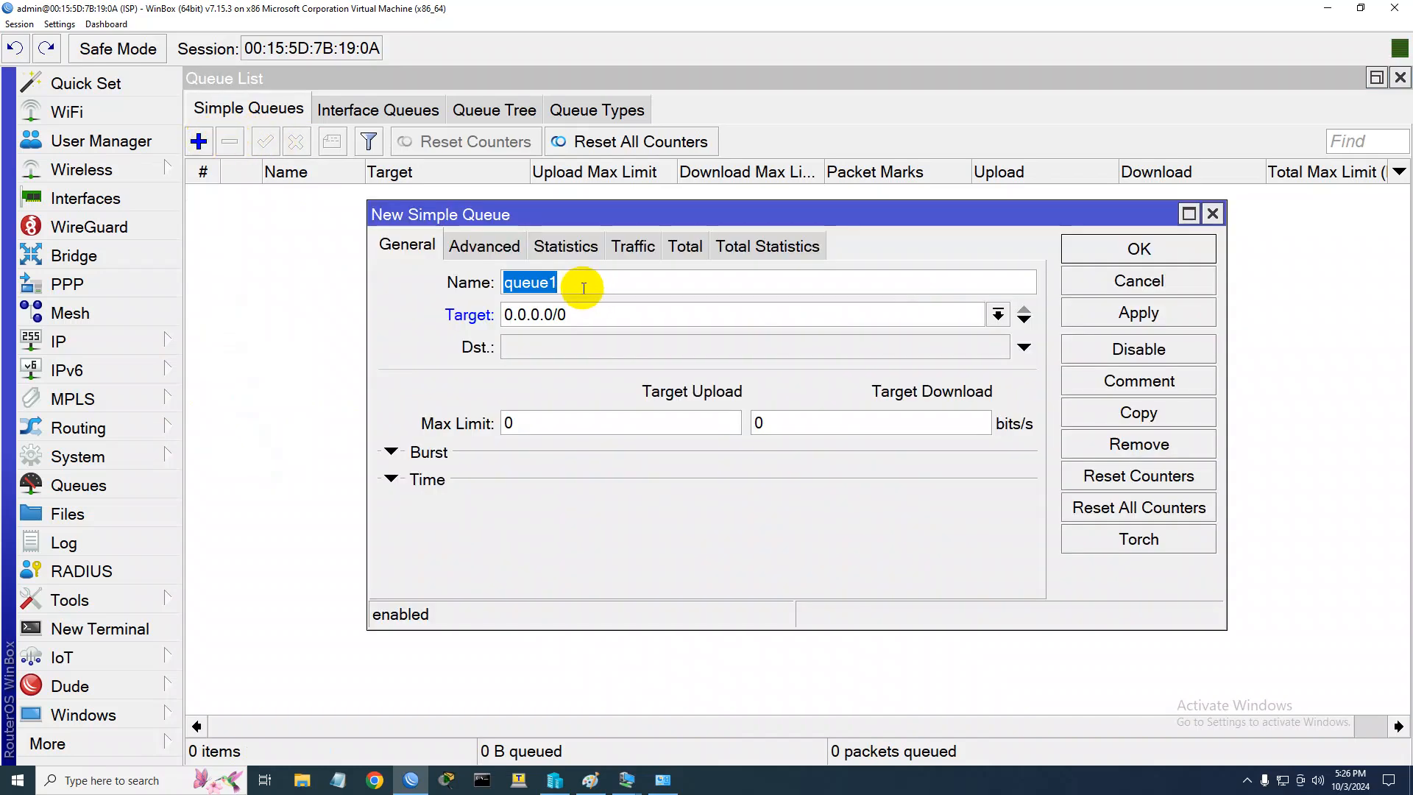
{"action": "type", "text": "230"}
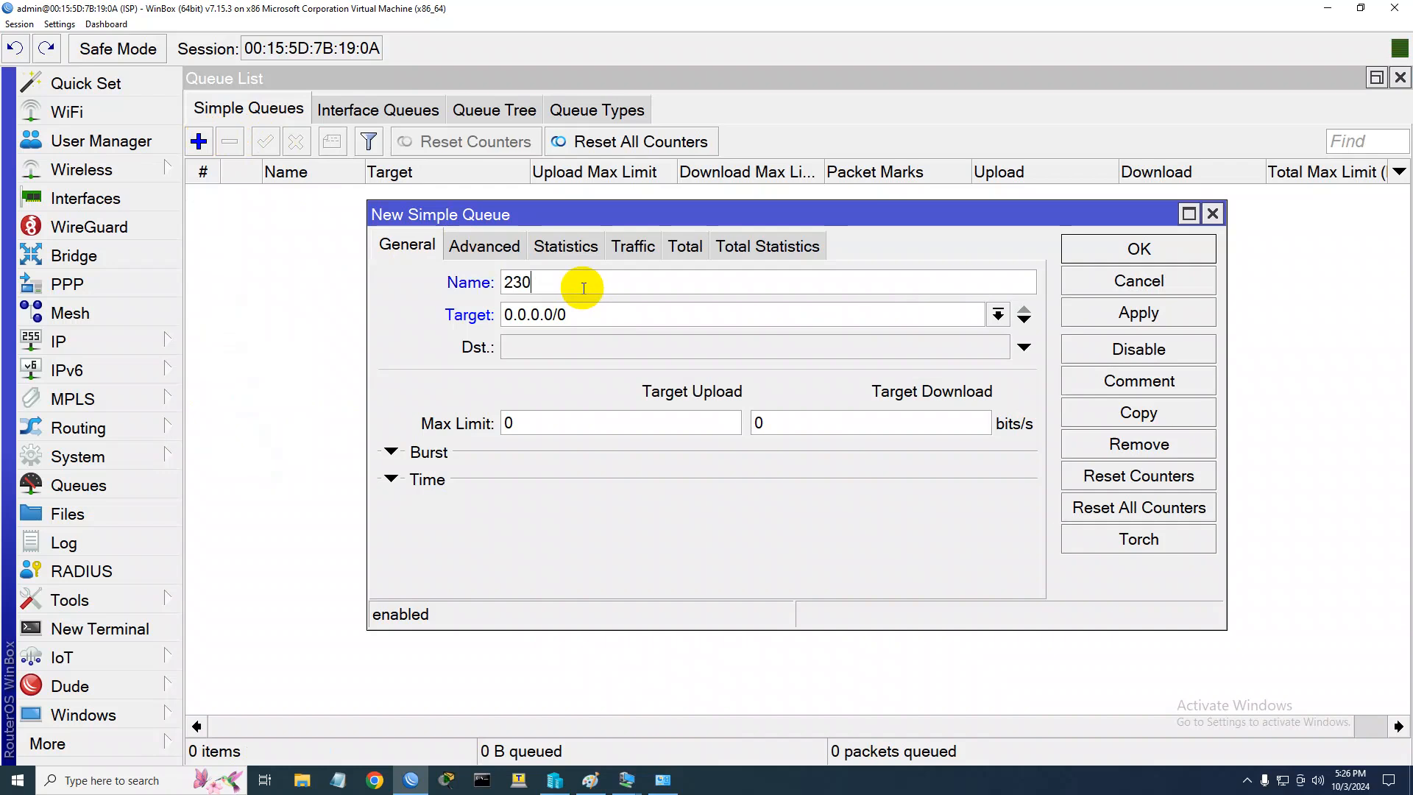
{"action": "type", "text": "-Net"}
{"action": "key", "text": "Tab"}
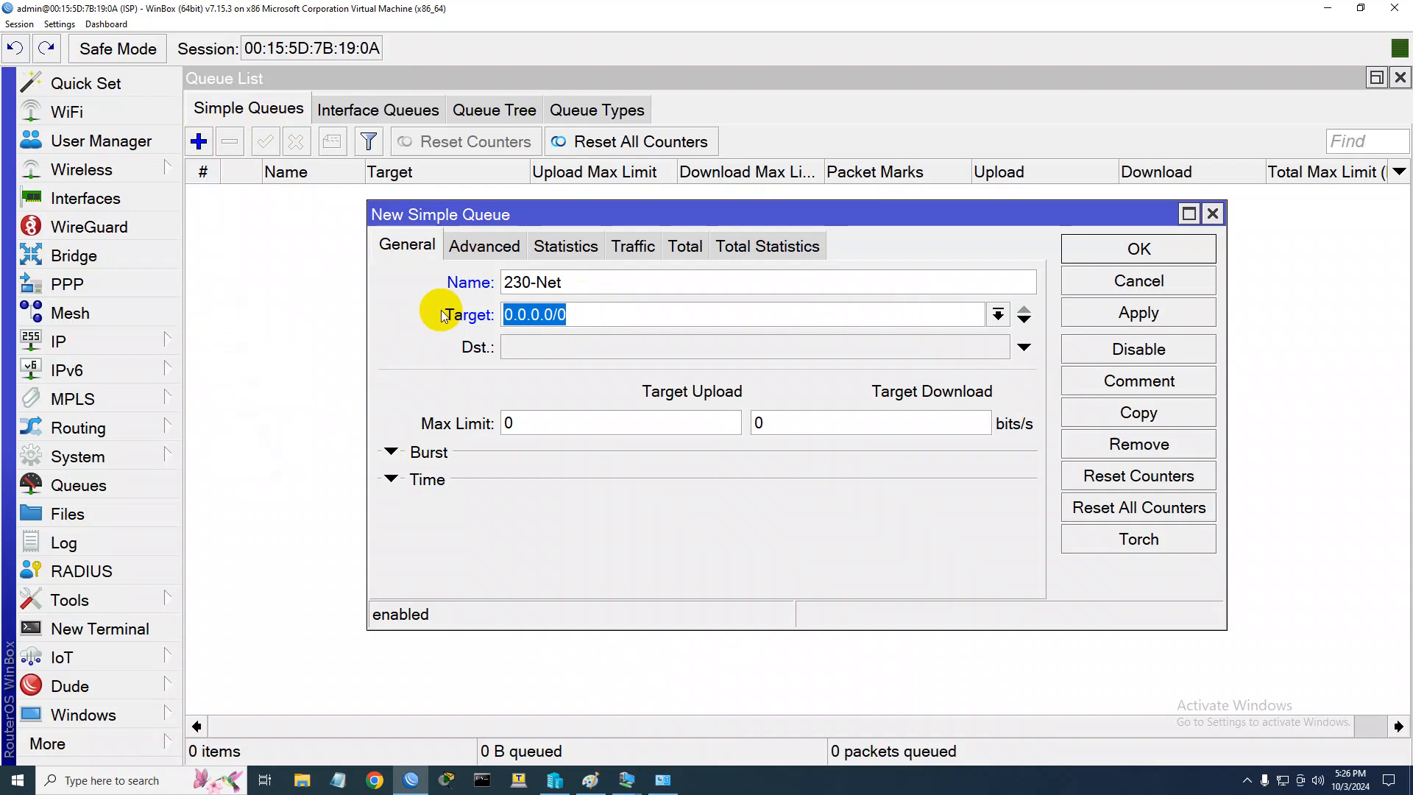
{"action": "type", "text": "10.230.230.0/24"}
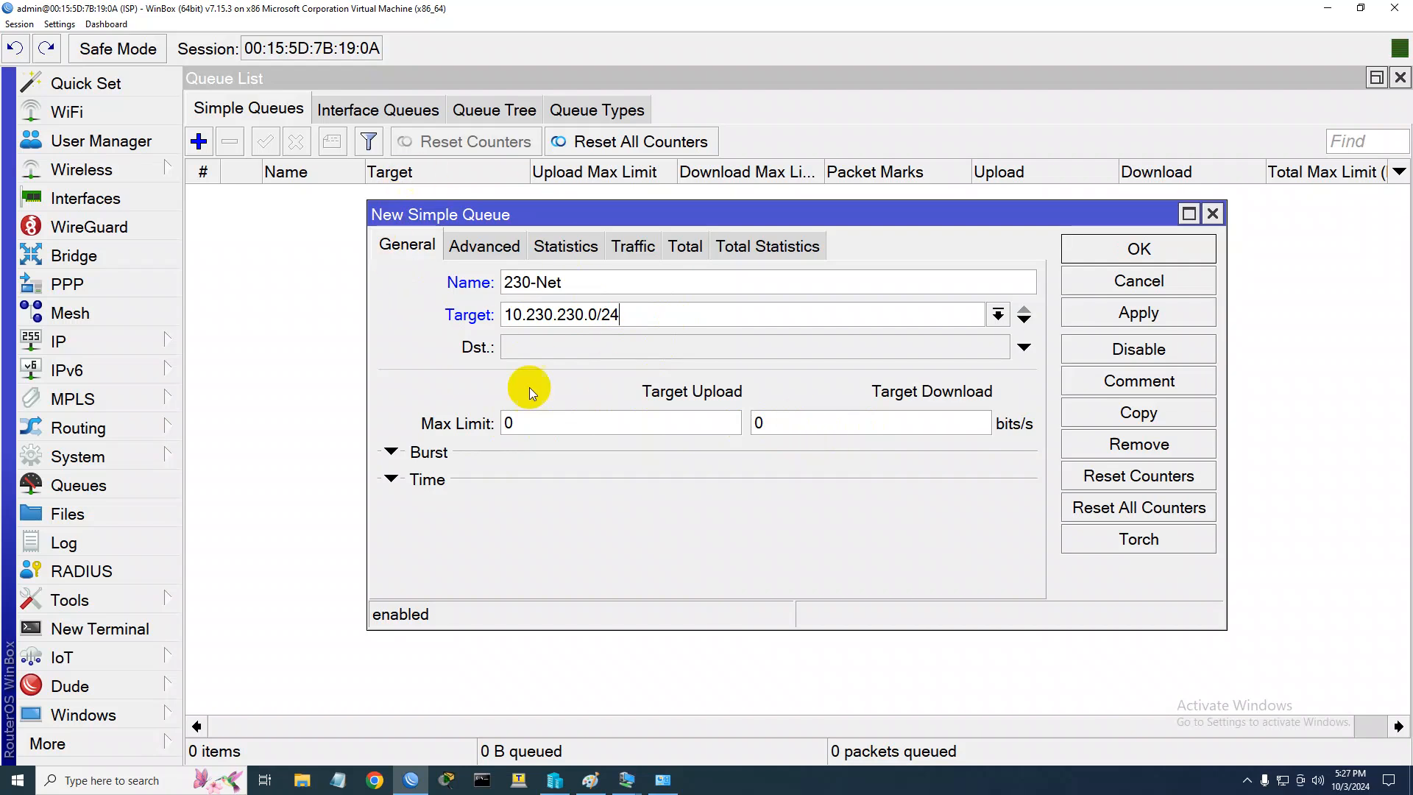
Assign 10.230.230.0/24-Net-UP as the simple queue's upload type and 10.230.230.0/24-Net-Down as its download type, and save the queue
{"action": "left_click", "coordinate": [482, 251]}
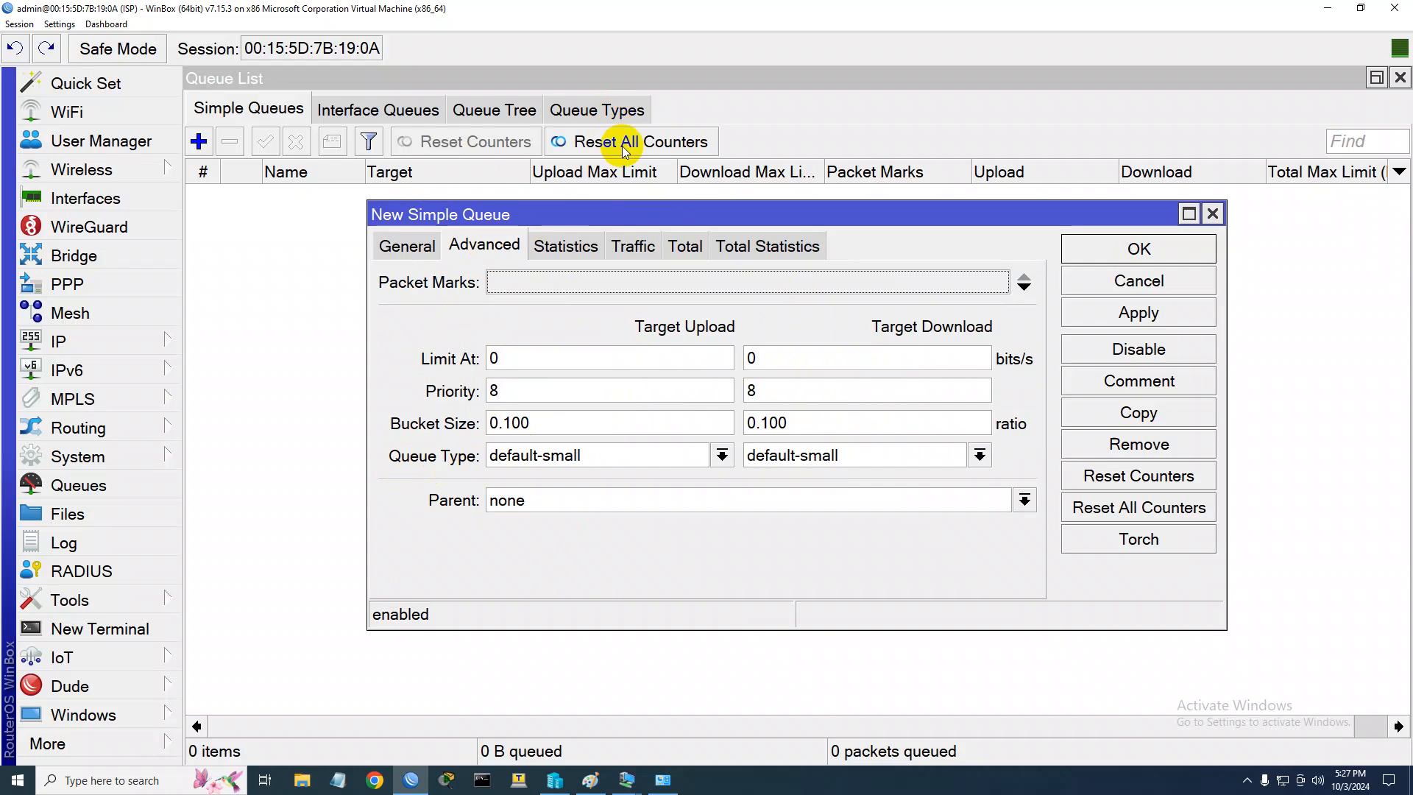
{"action": "left_click", "coordinate": [721, 456]}
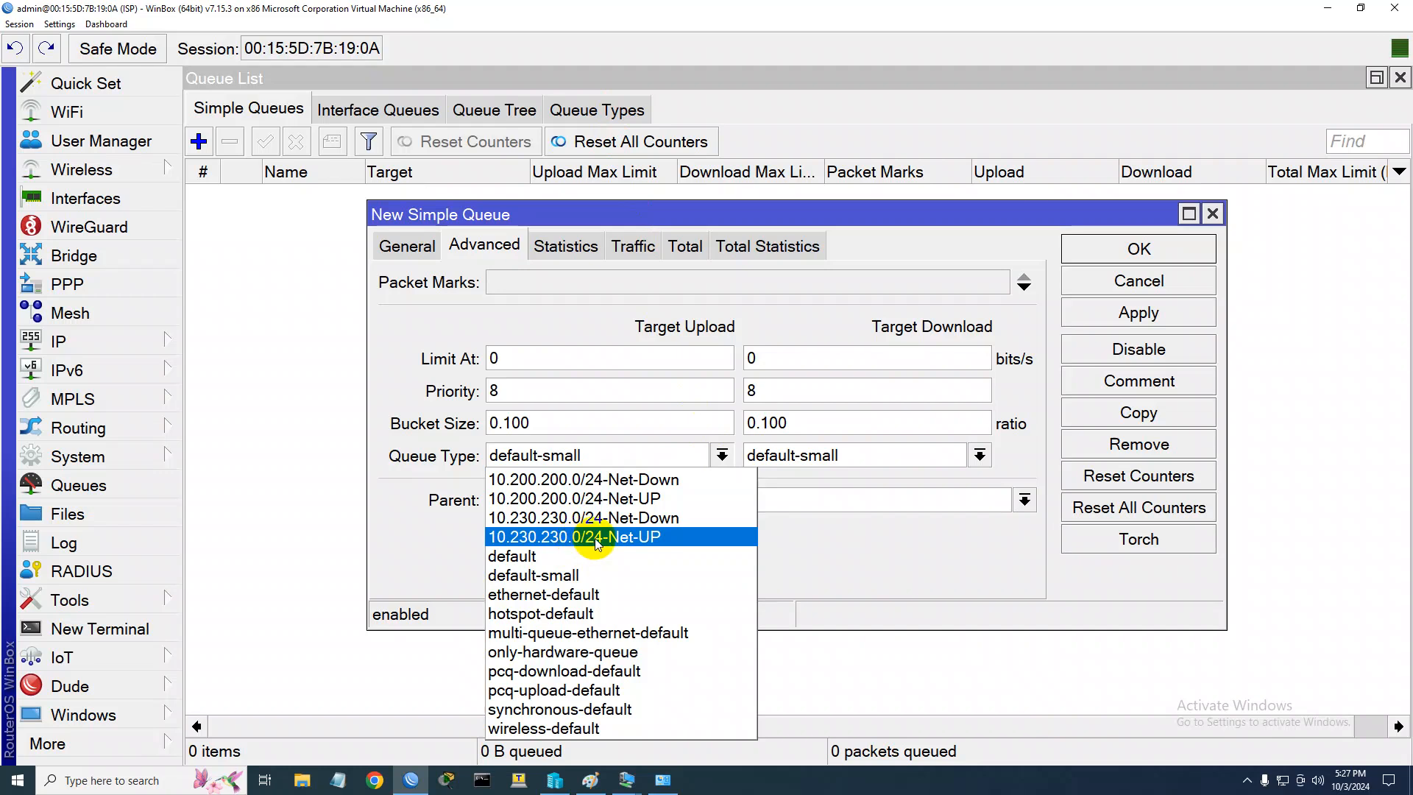
{"action": "left_click", "coordinate": [646, 536]}
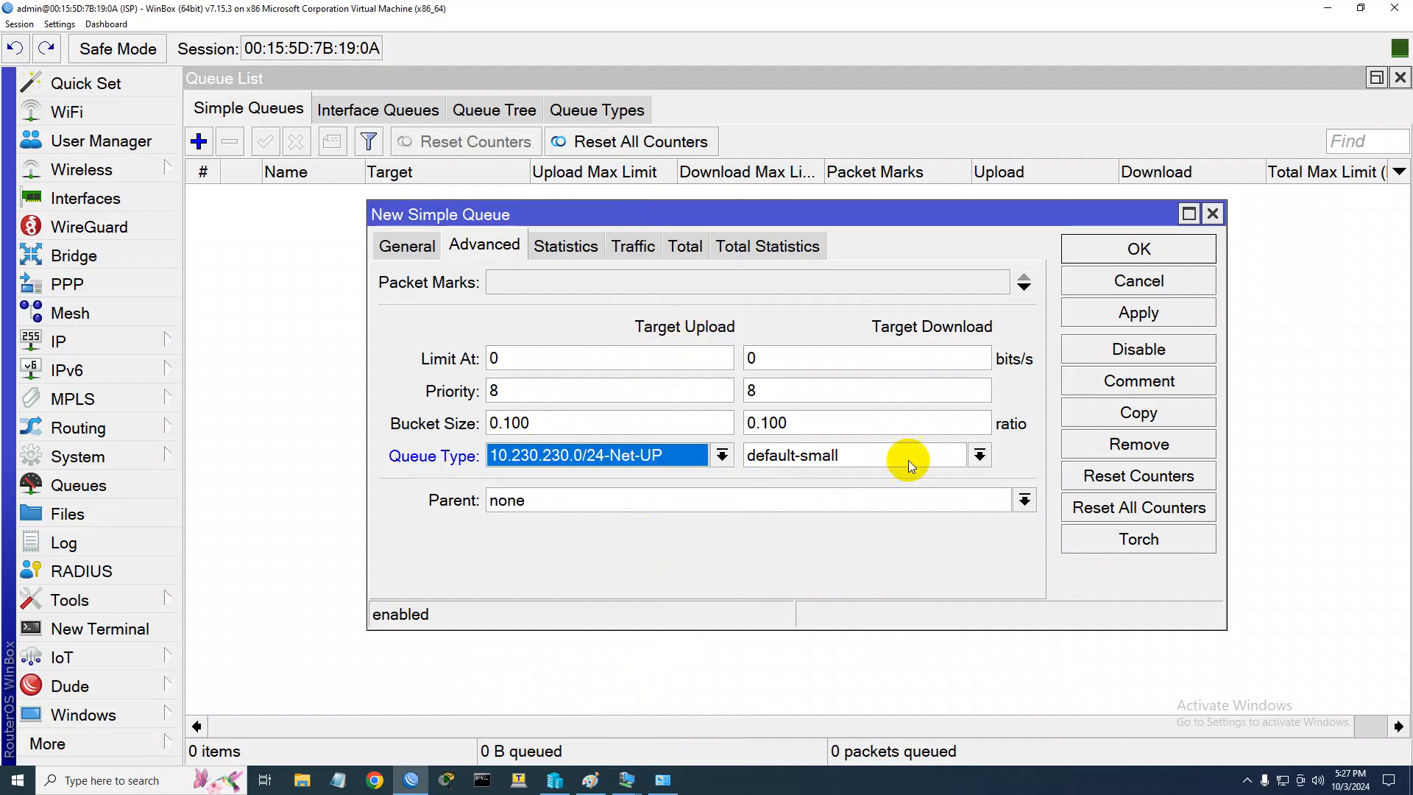
{"action": "left_click", "coordinate": [979, 457]}
{"action": "left_click", "coordinate": [899, 516]}
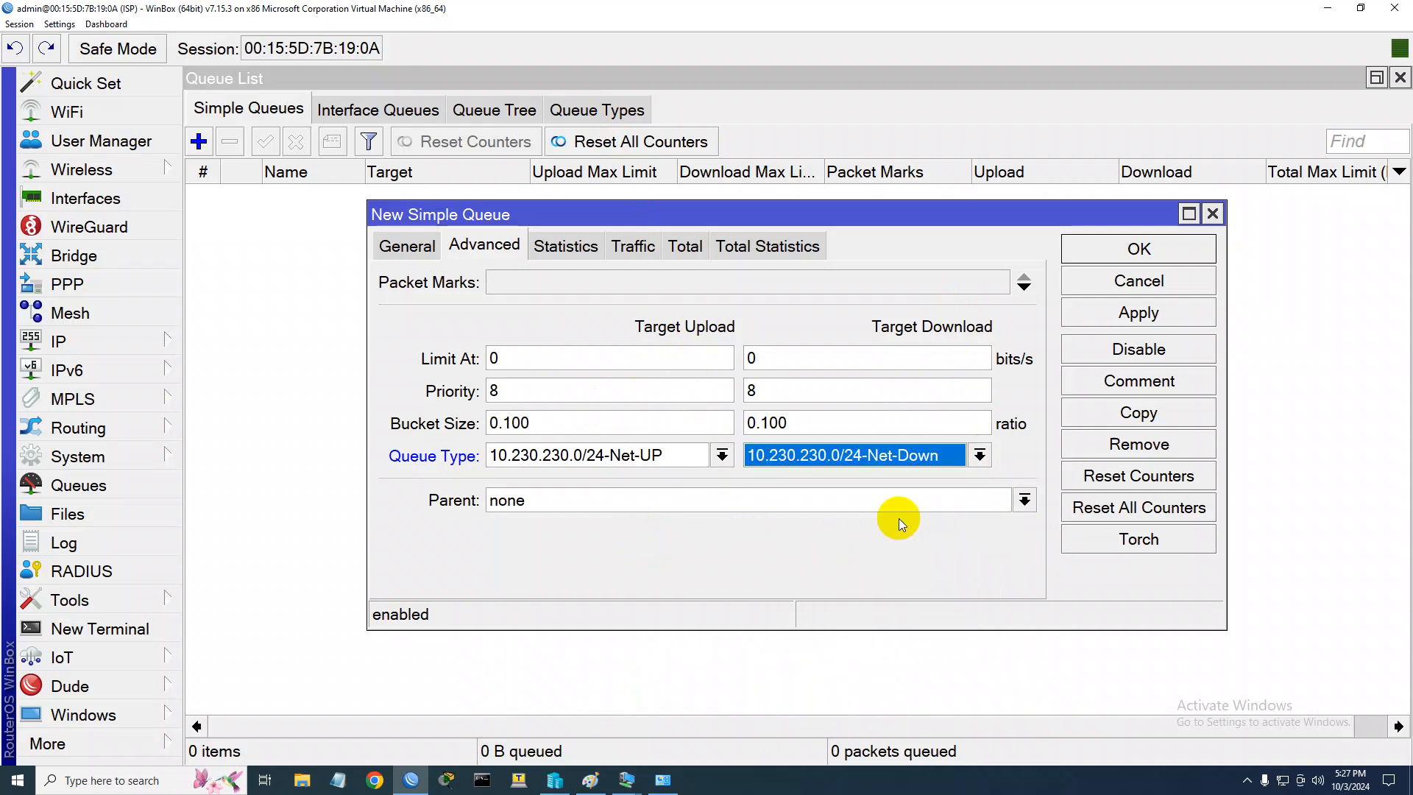
{"action": "left_click", "coordinate": [1127, 249]}
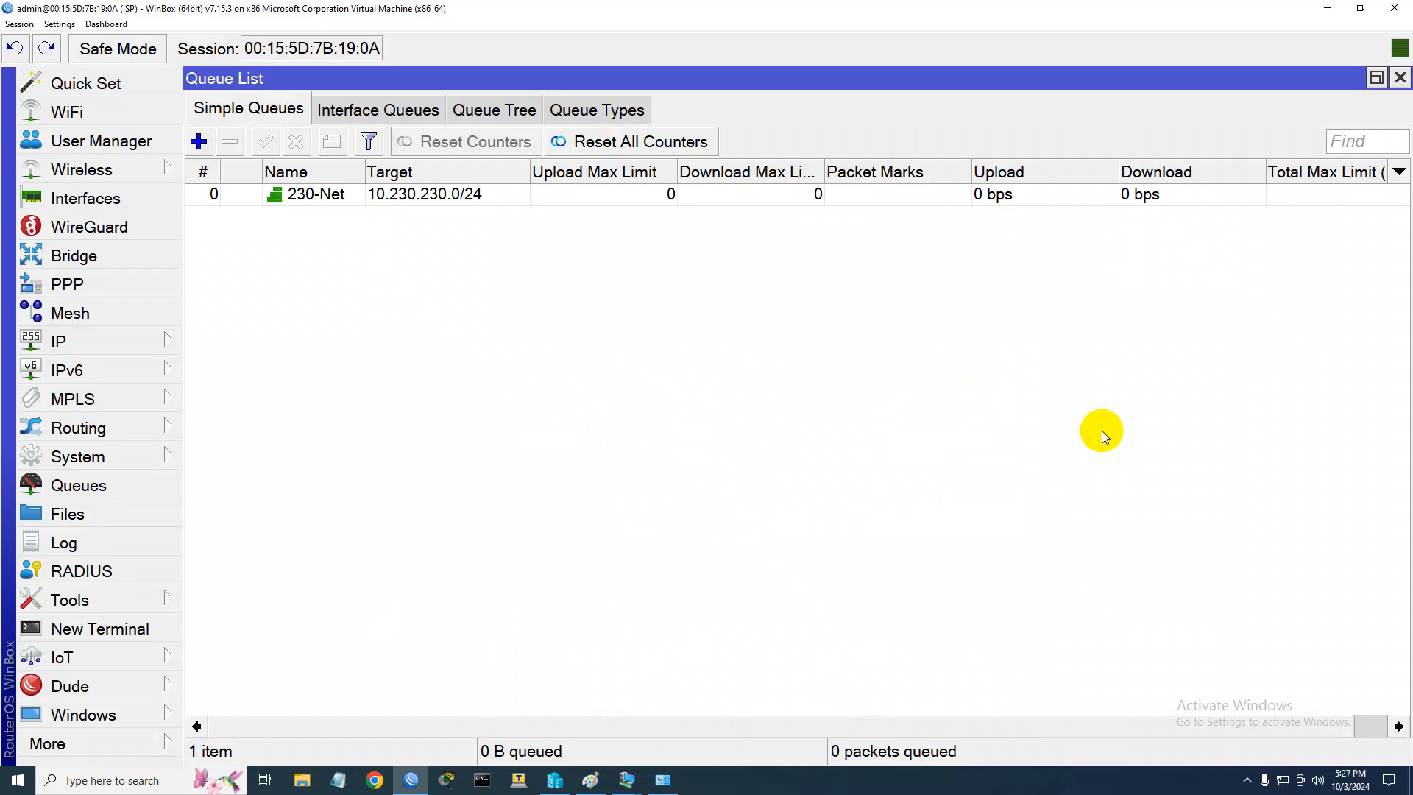
Start a new simple queue named 200-Net with target 10.200.200.0/24
{"action": "left_click", "coordinate": [198, 142]}
{"action": "left_click", "coordinate": [408, 248]}
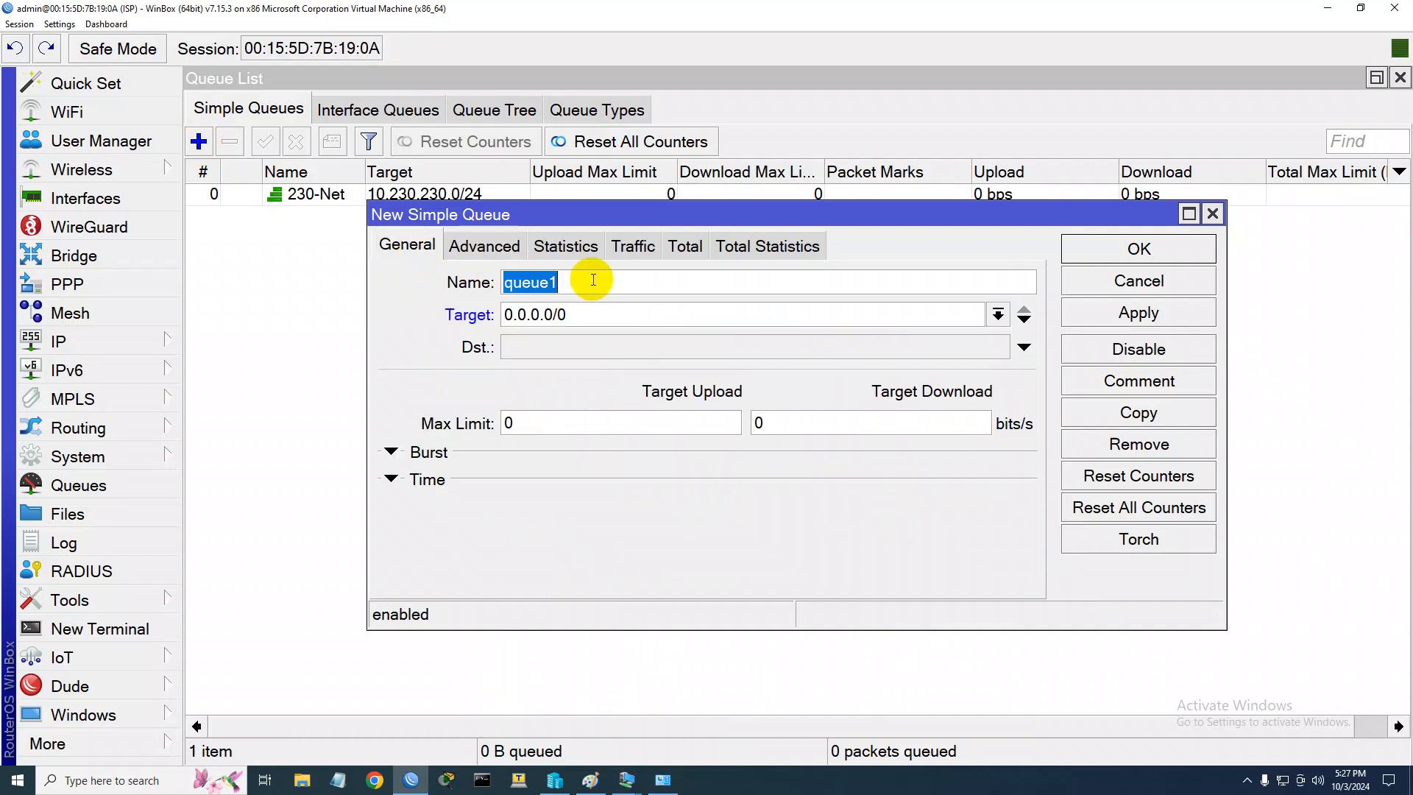
{"action": "type", "text": "200"}
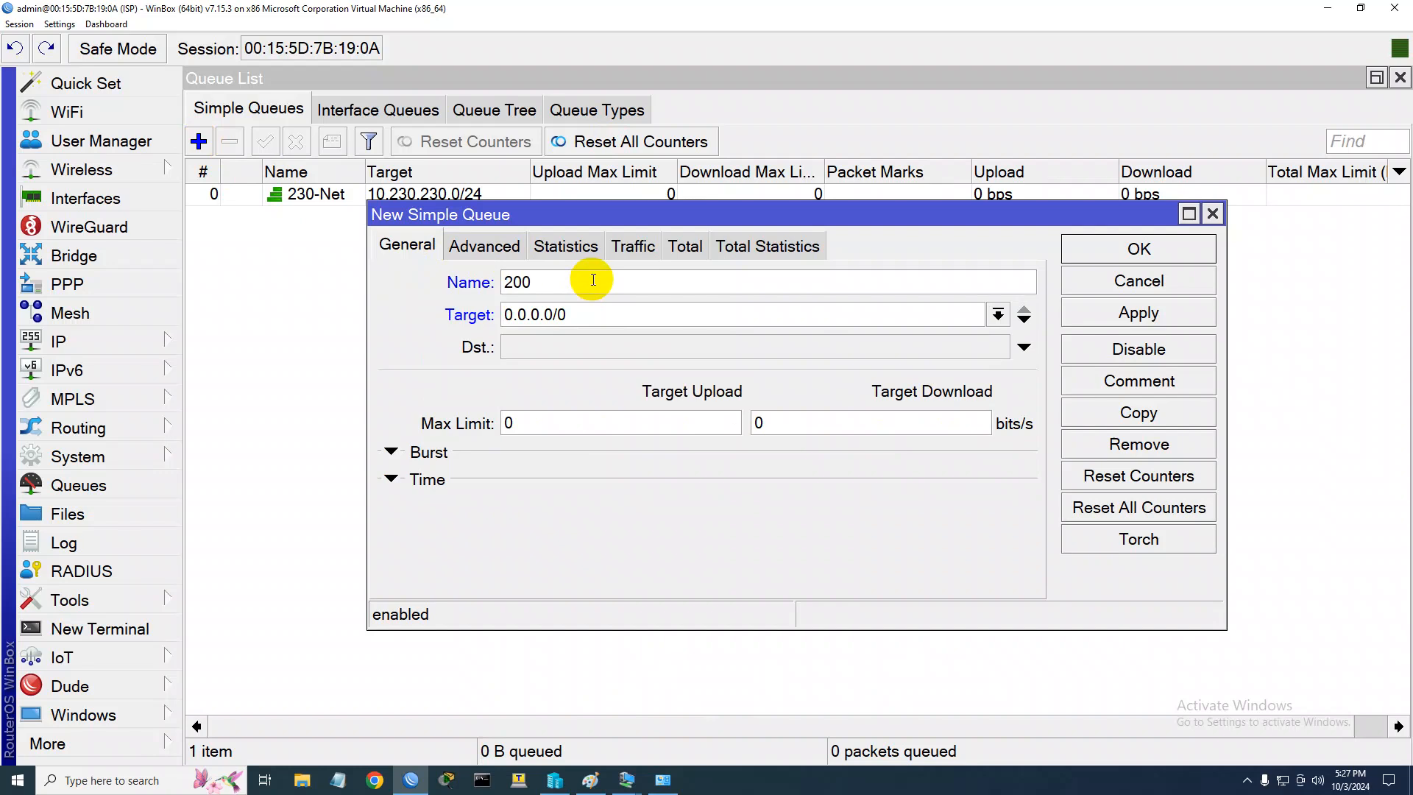
{"action": "type", "text": "-Net"}
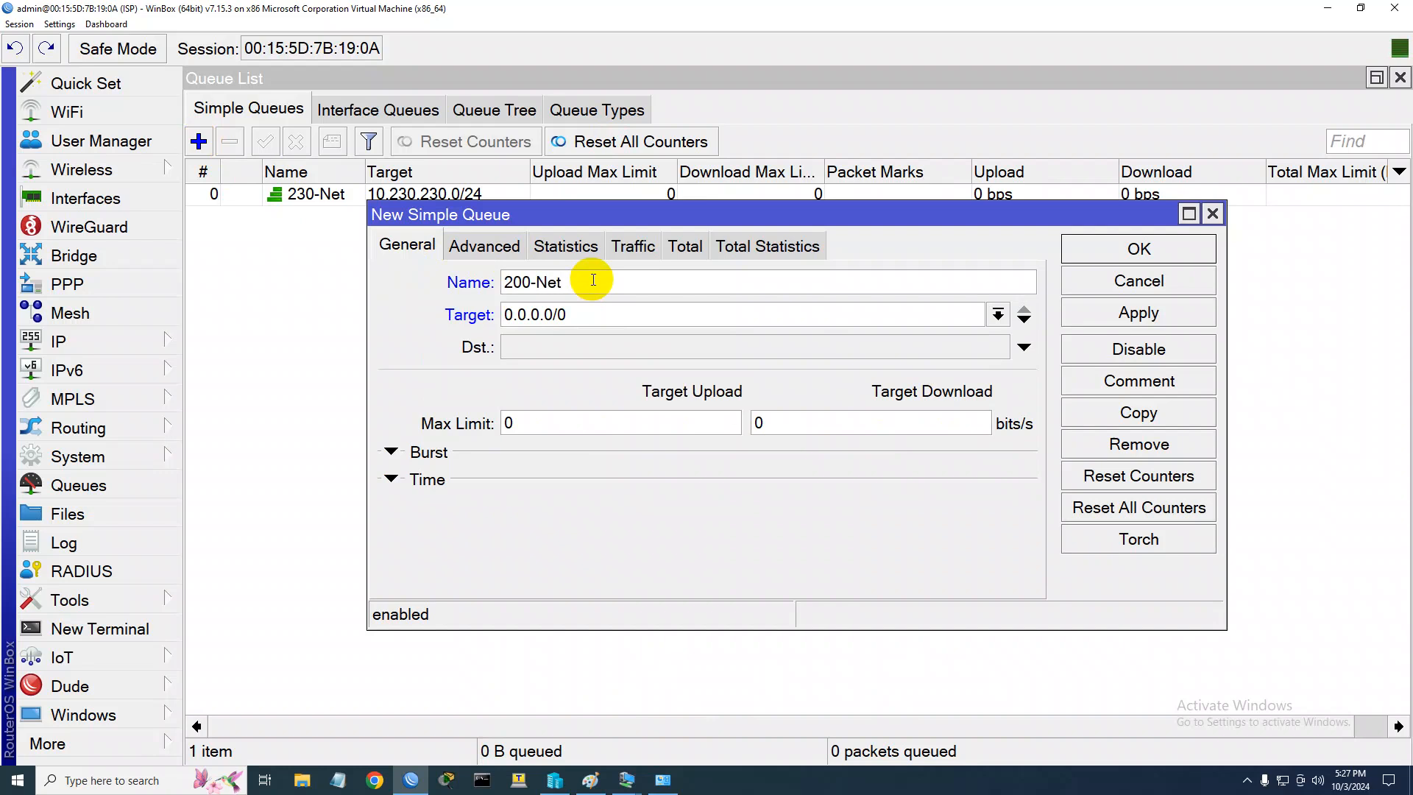
{"action": "double_click", "coordinate": [577, 314]}
{"action": "type", "text": "10.20"}
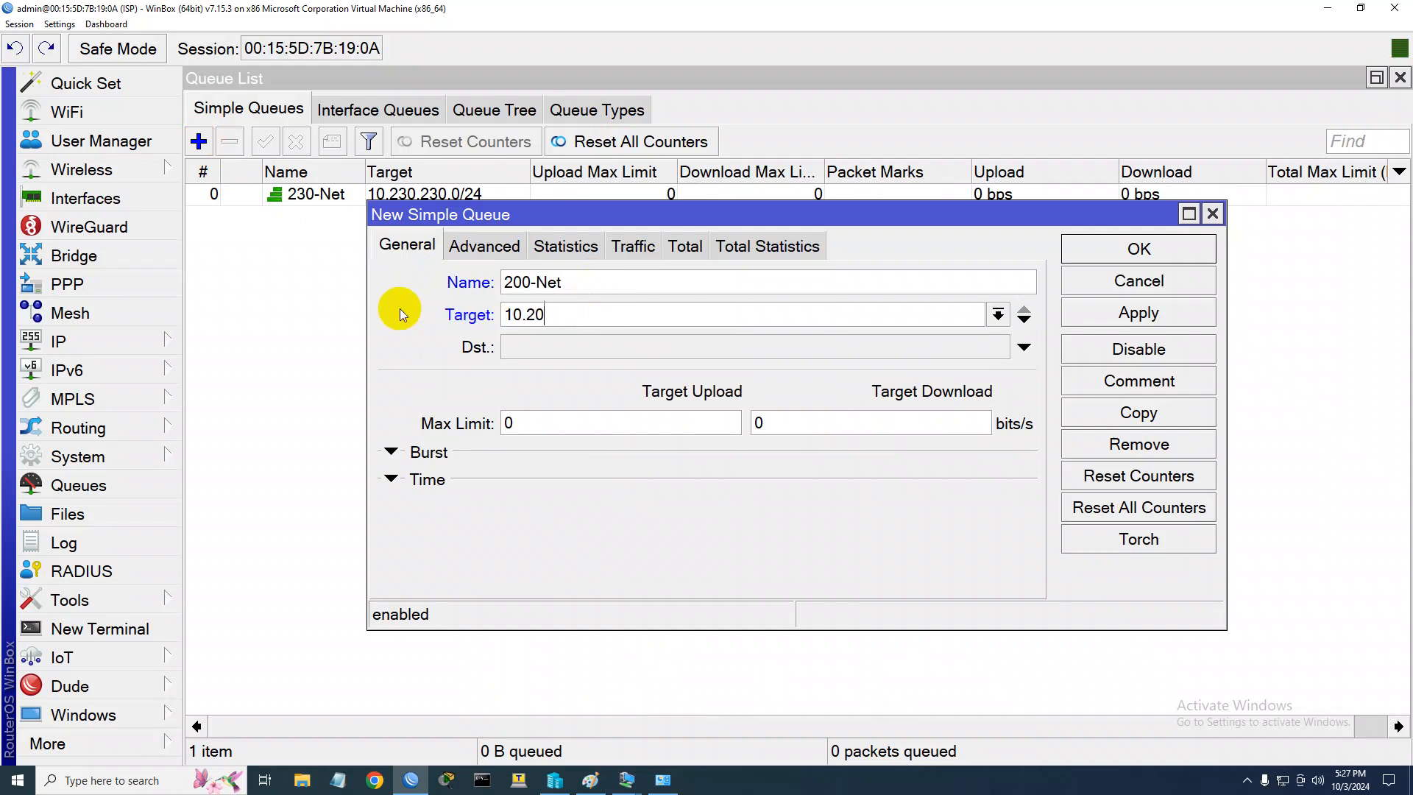
{"action": "type", "text": "0.200.0/24"}
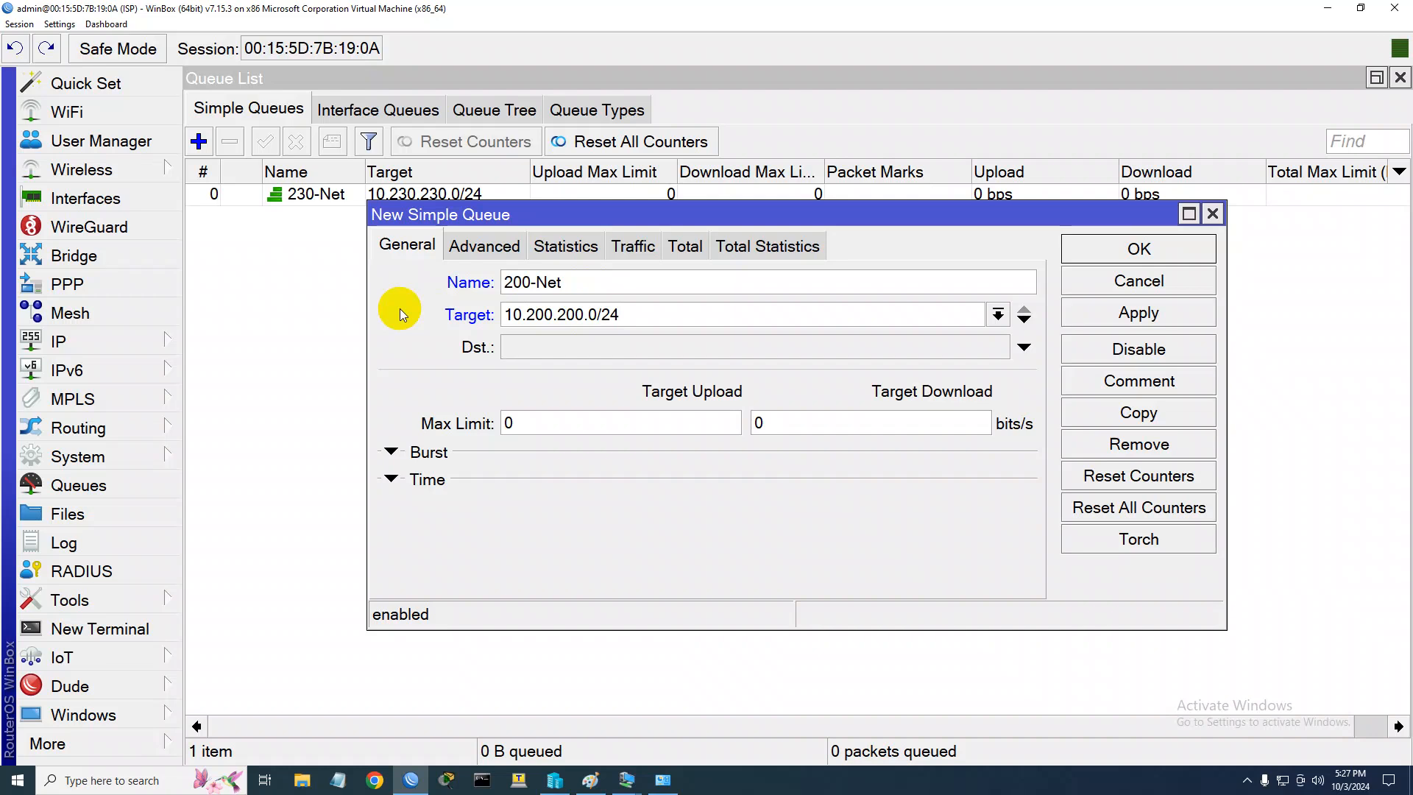
Assign 10.200.200.0/24-Net-UP as the simple queue's upload type and 10.200.200.0/24-Net-Down as its download type, and save the queue
{"action": "left_click", "coordinate": [471, 245]}
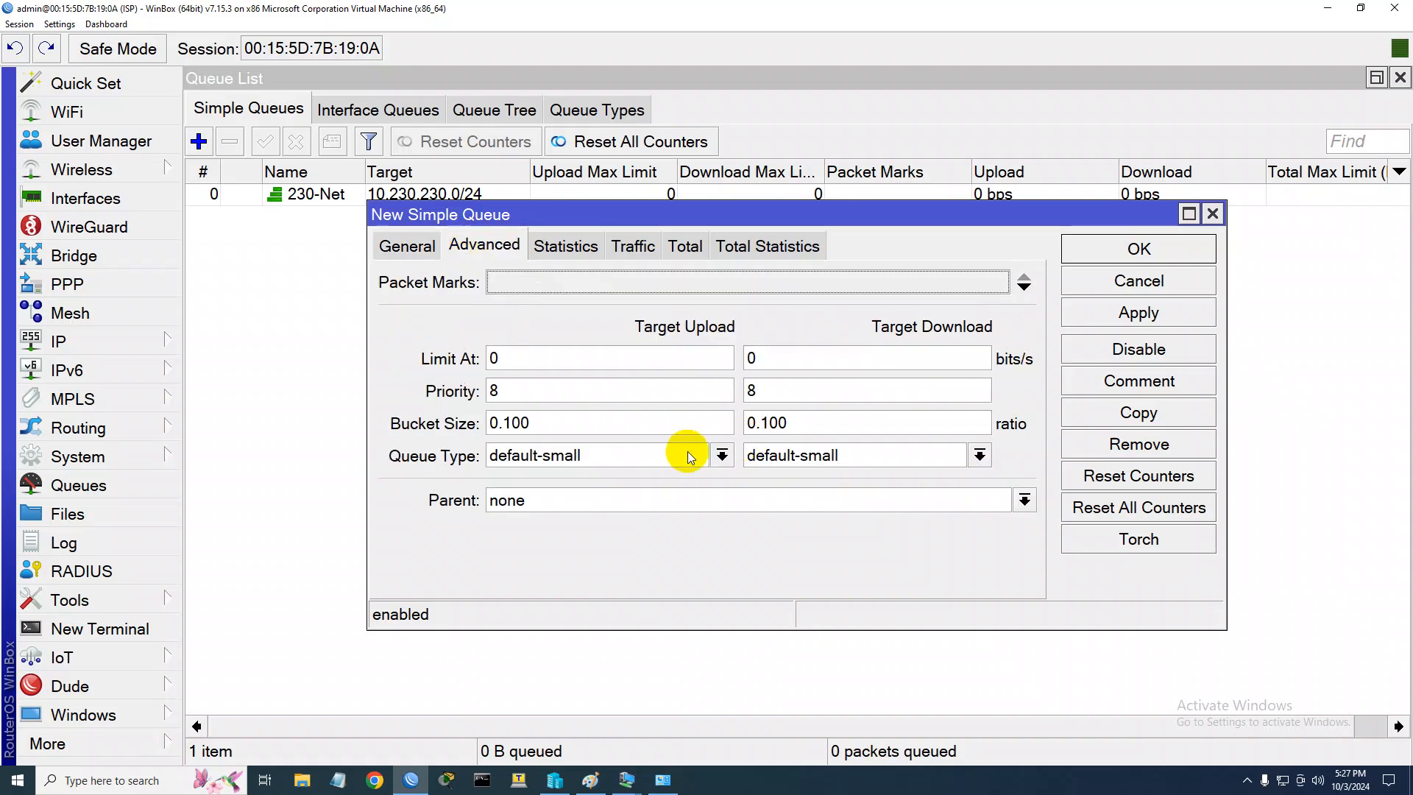
{"action": "left_click", "coordinate": [718, 454]}
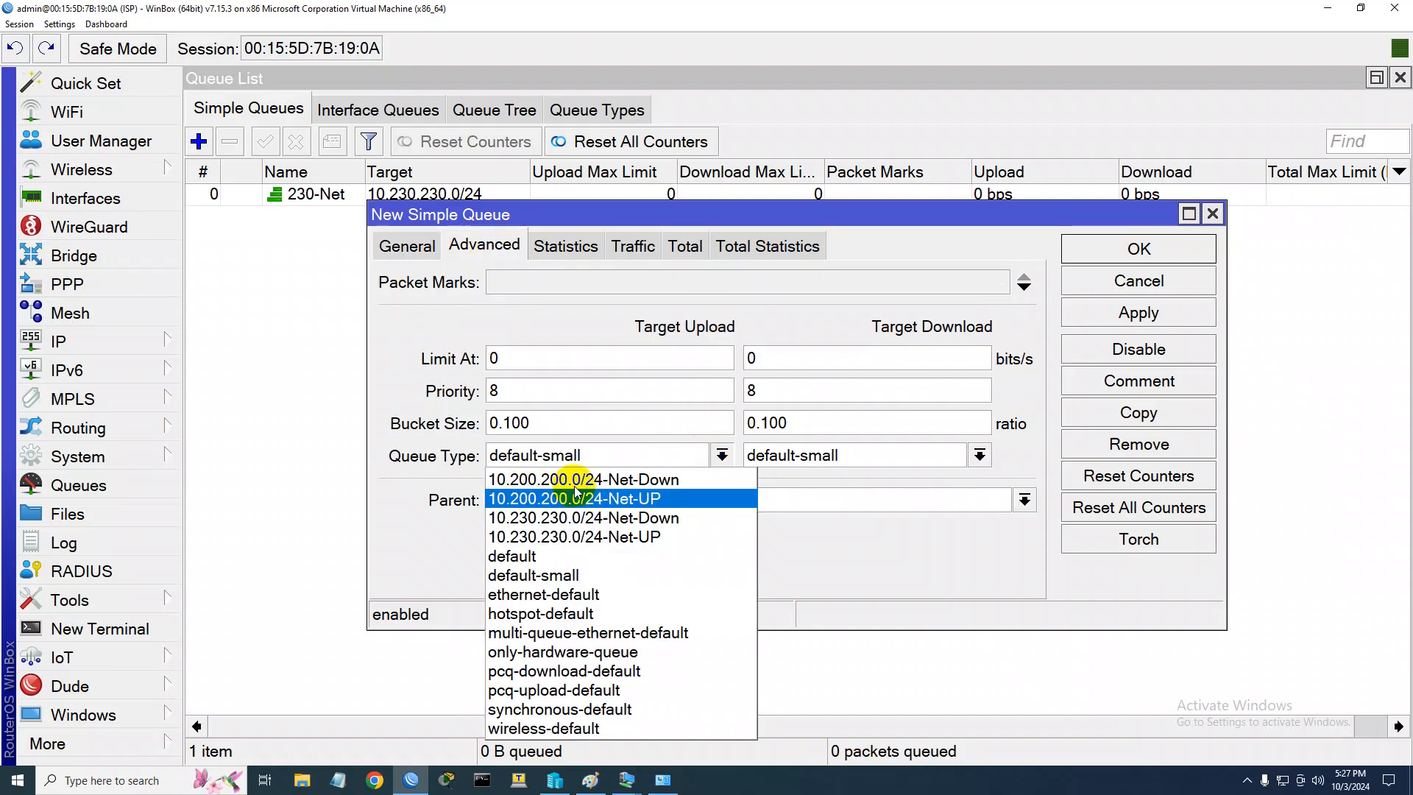
{"action": "left_click", "coordinate": [640, 498]}
{"action": "left_click", "coordinate": [975, 458]}
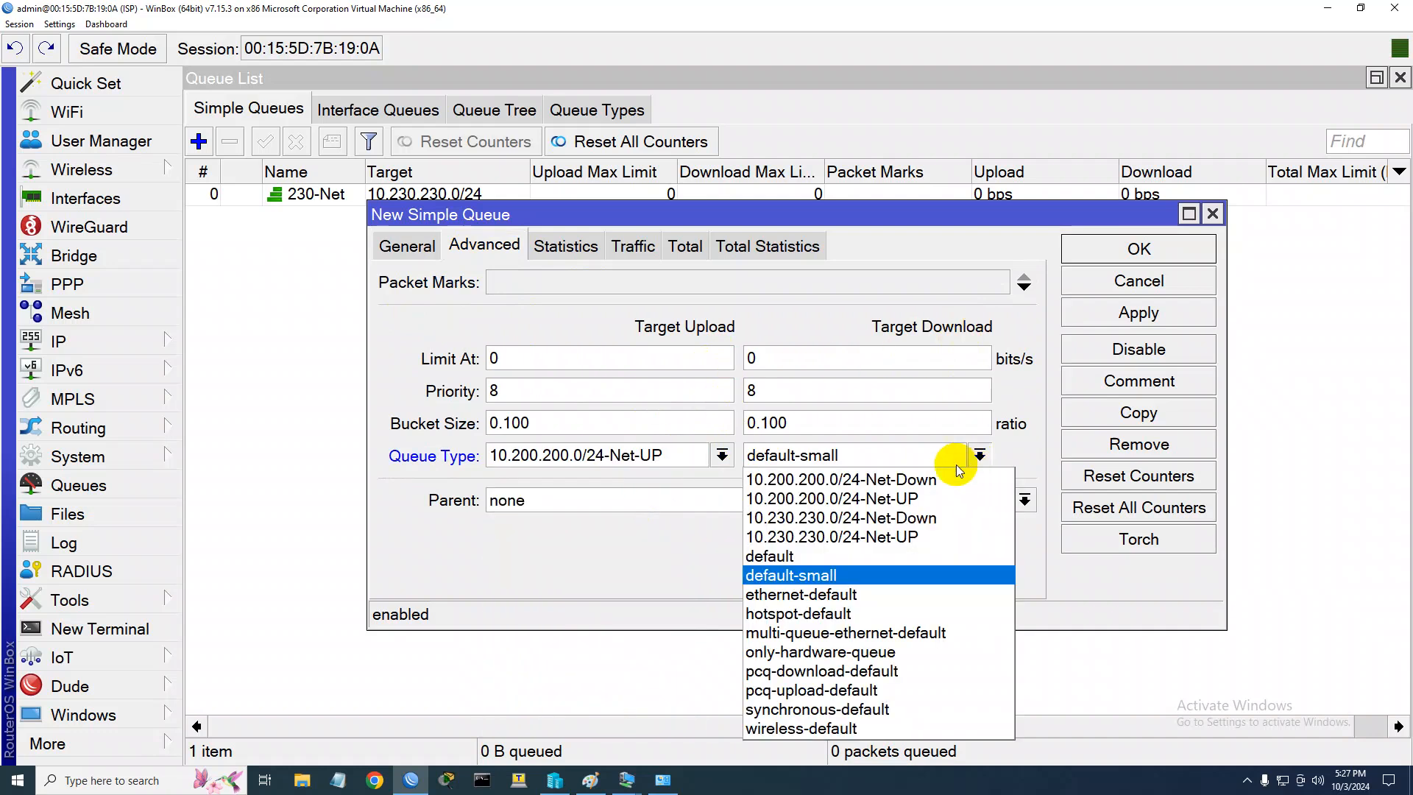
{"action": "left_click", "coordinate": [896, 479]}
{"action": "left_click", "coordinate": [1088, 247]}
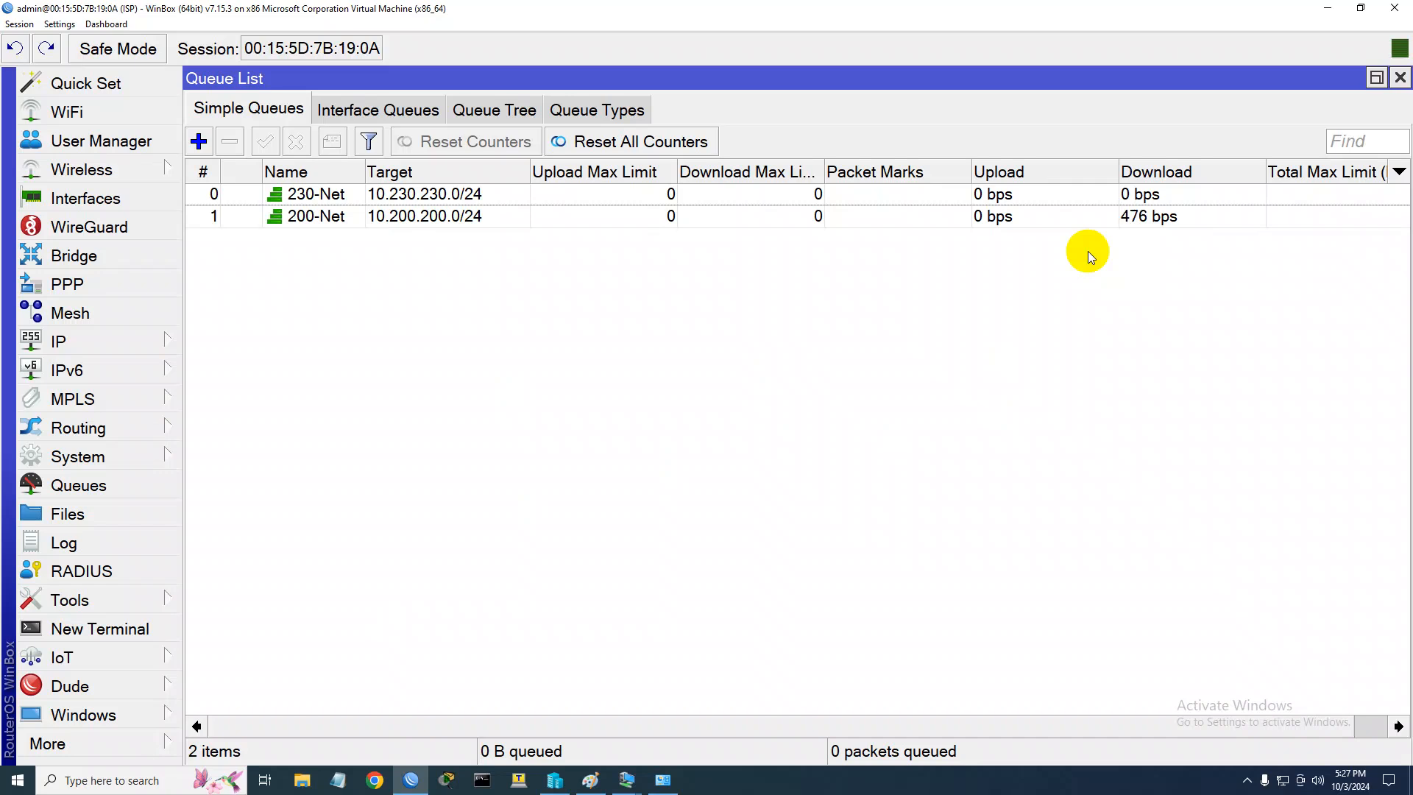
Review the 230-Net and 200-Net simple queues, and check the client addresses on the network diagram in Paint
{"action": "left_click", "coordinate": [423, 198]}
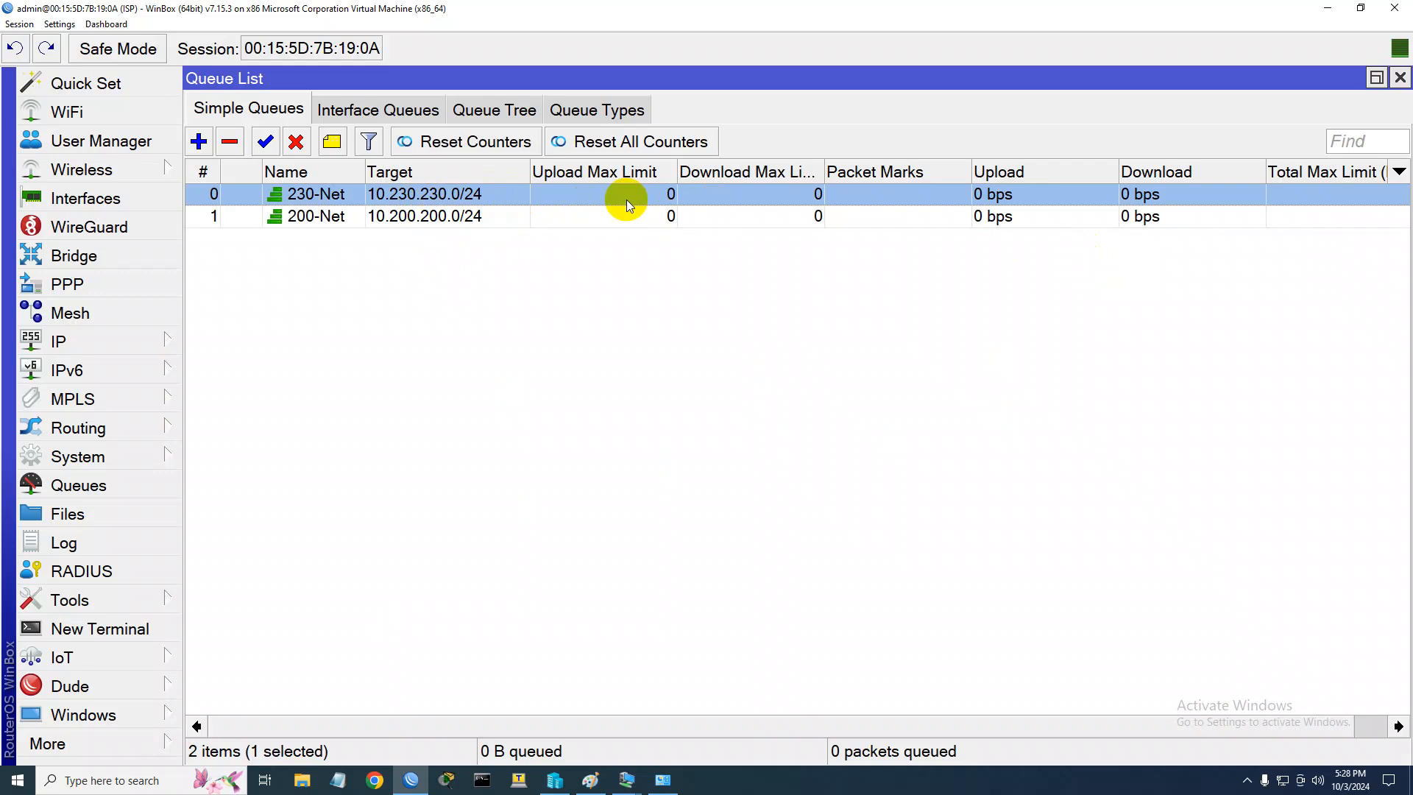
{"action": "left_click", "coordinate": [477, 216]}
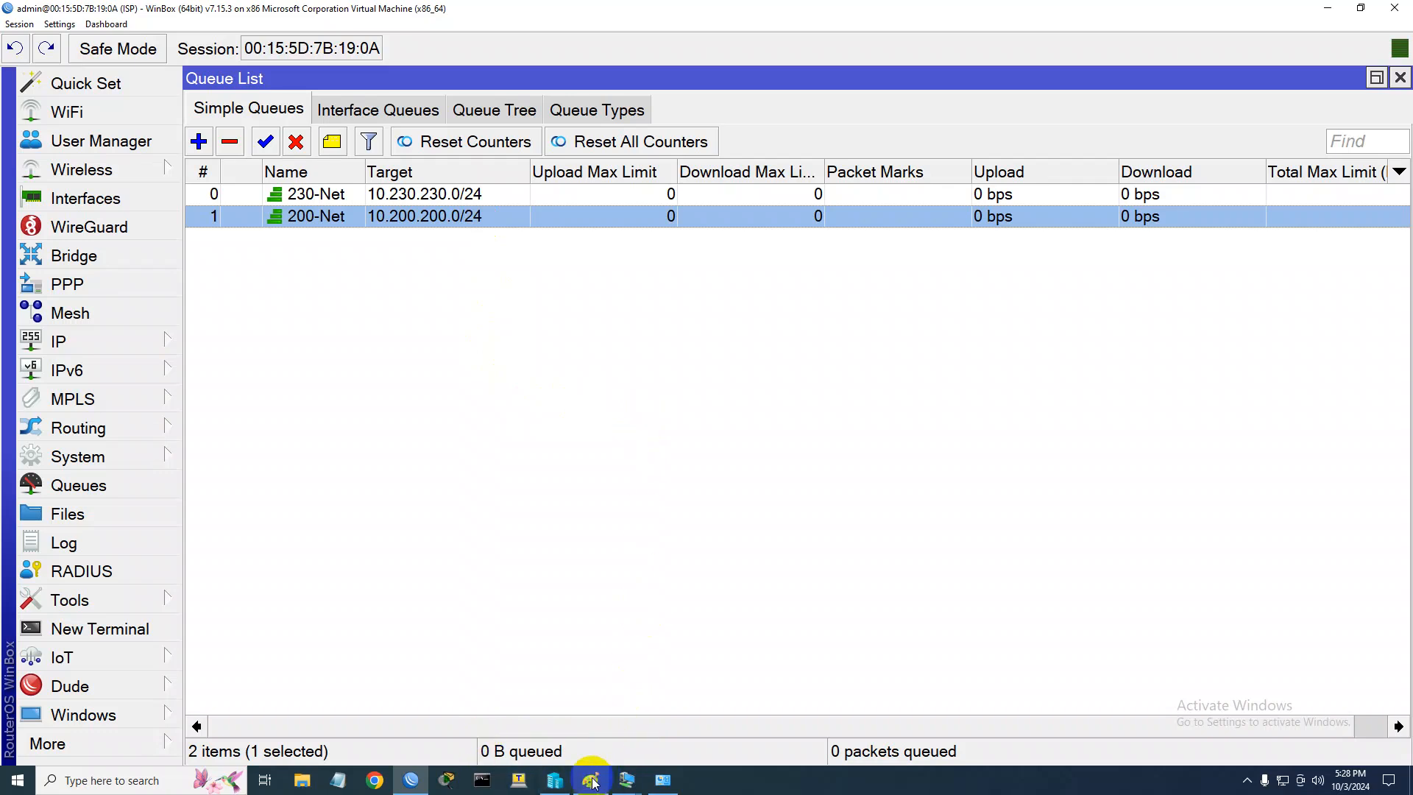
{"action": "mouse_move", "coordinate": [558, 786]}
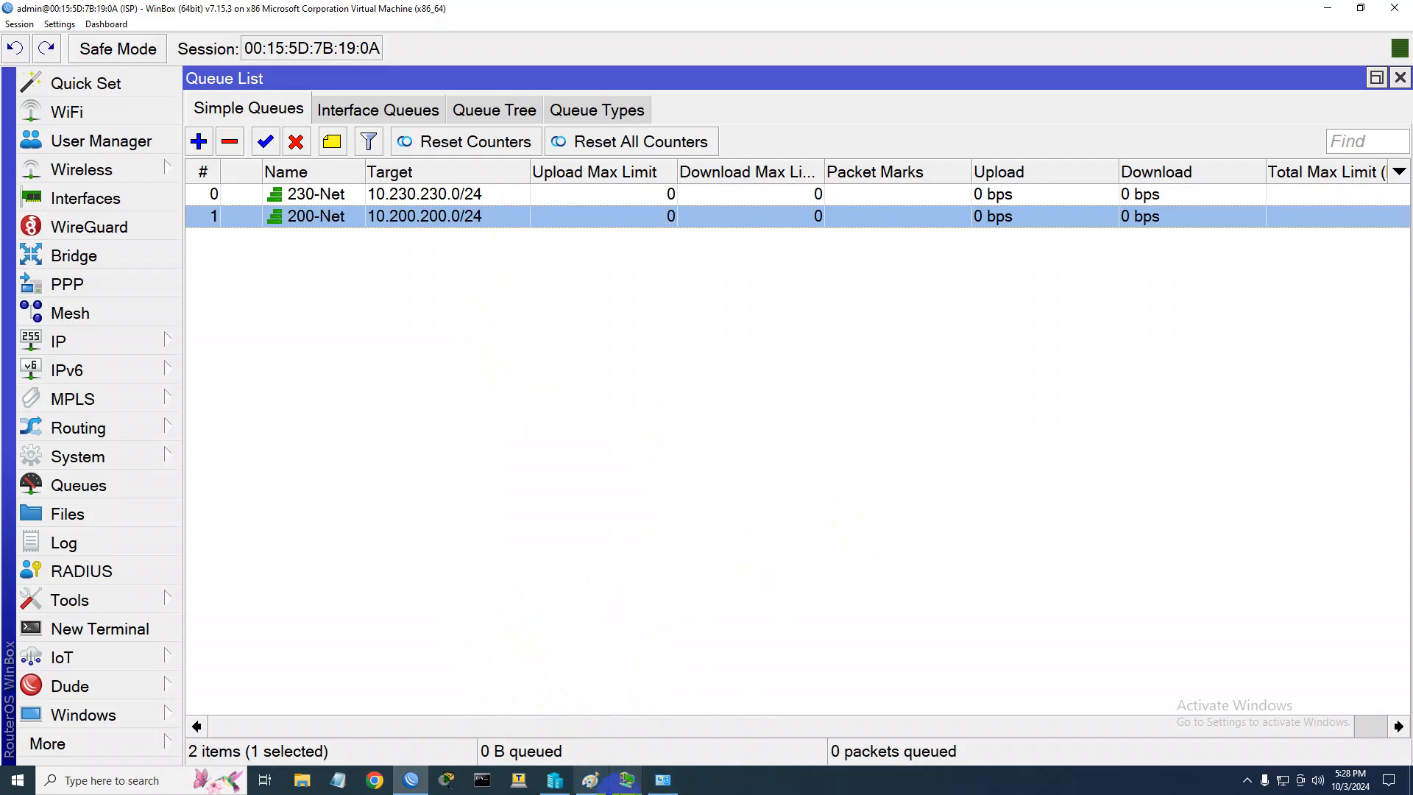
{"action": "left_click", "coordinate": [628, 780]}
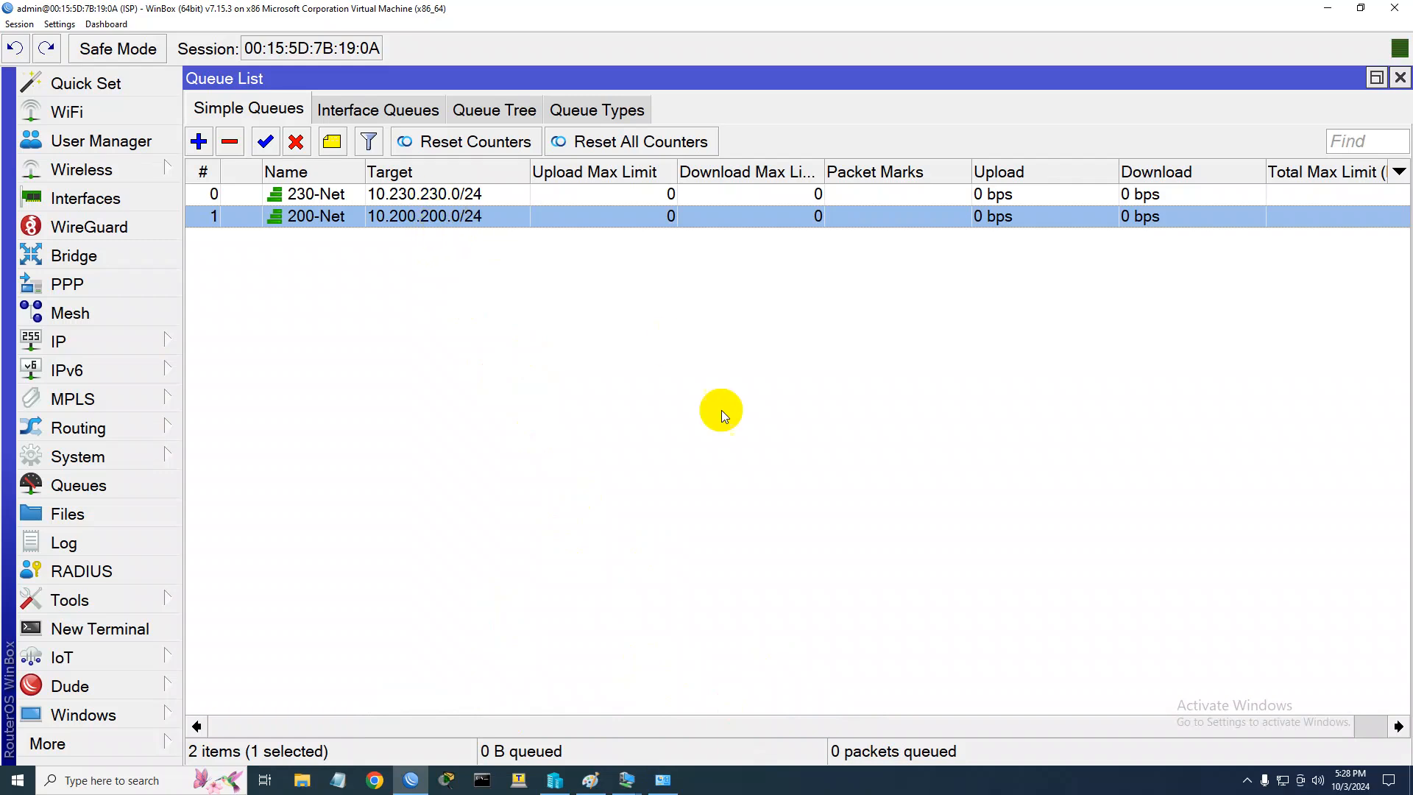
{"action": "left_click", "coordinate": [590, 780]}
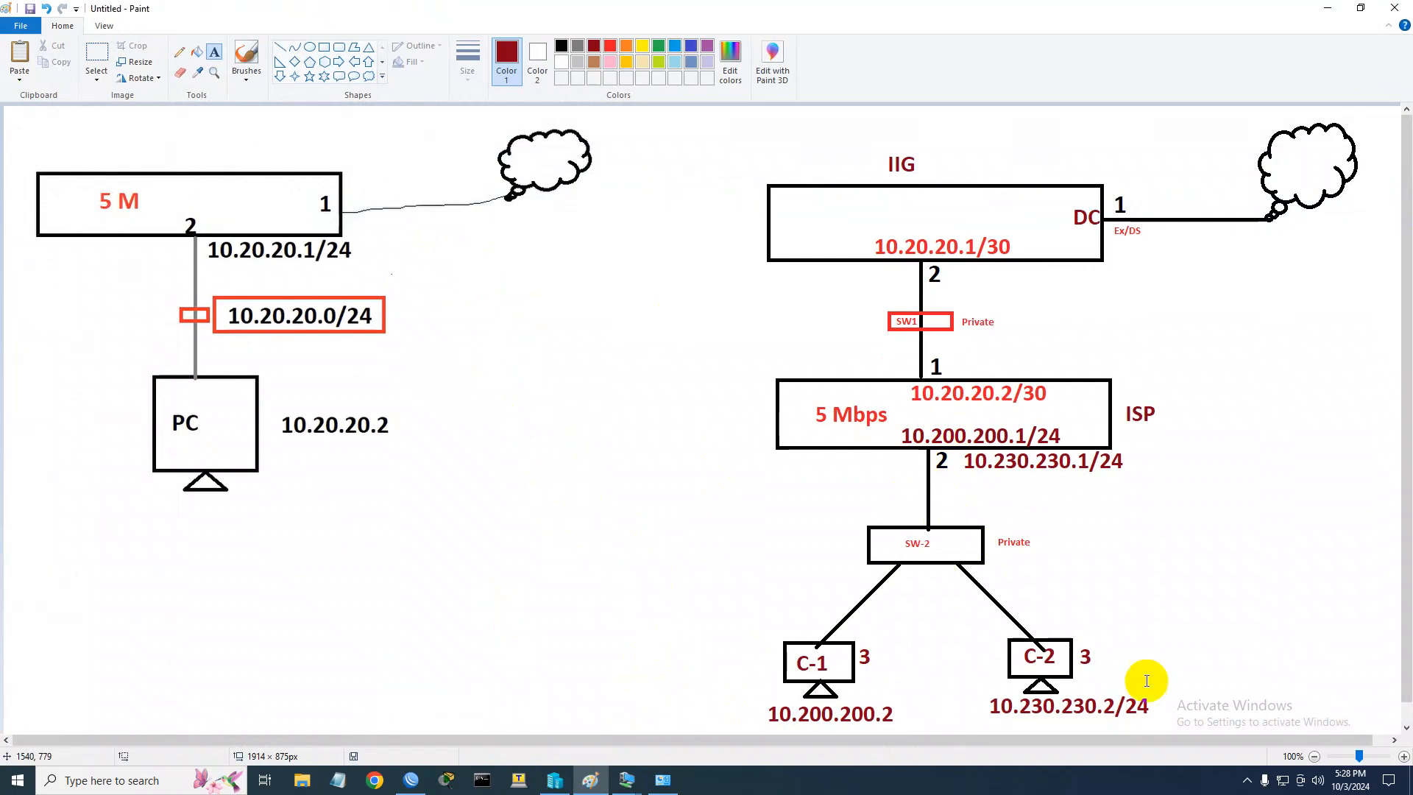
{"action": "left_click", "coordinate": [1326, 16]}
In the Client-1 virtual machine, enable the Ethernet adapter, check its IPv4 address in the connection details and minimize the machine's window
{"action": "mouse_move", "coordinate": [627, 780]}
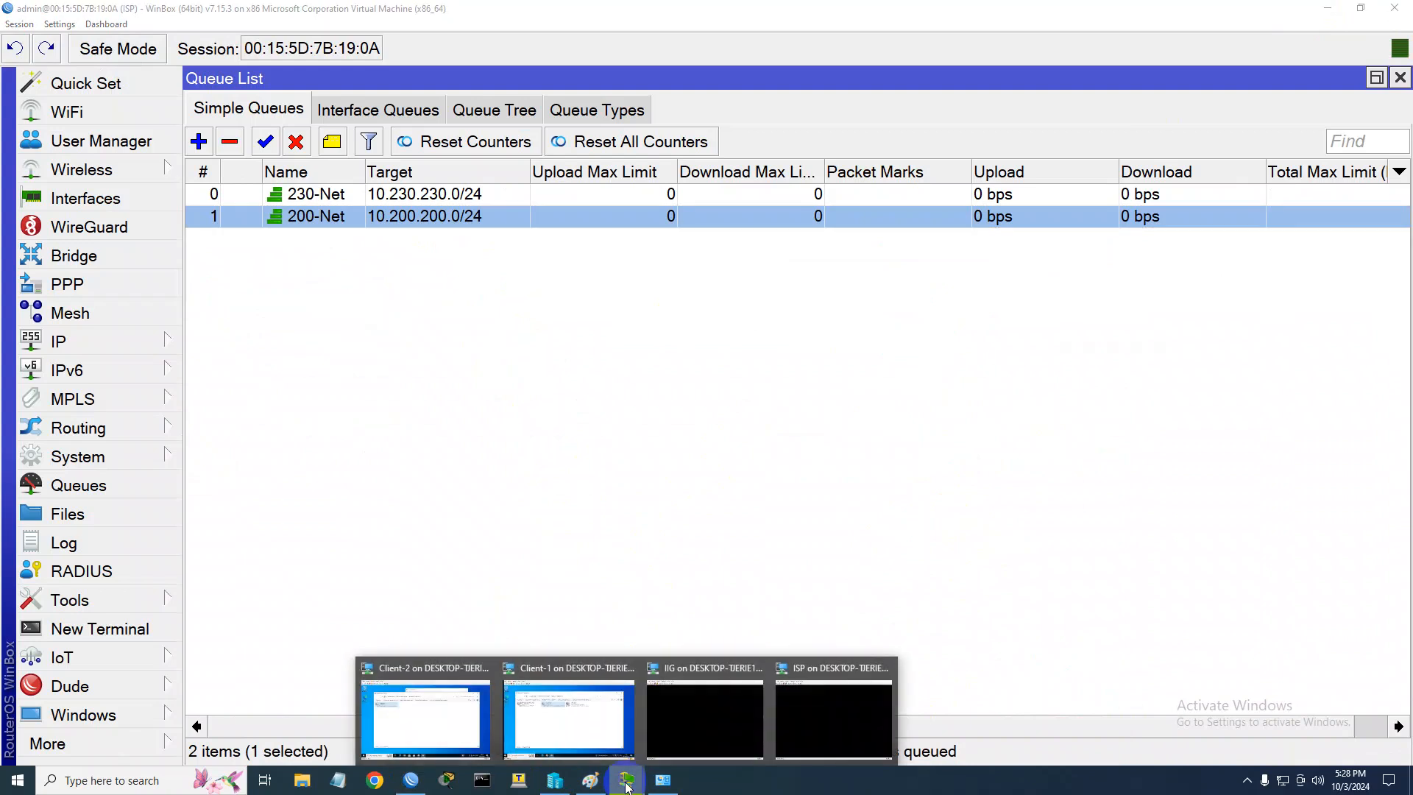
{"action": "left_click", "coordinate": [567, 702]}
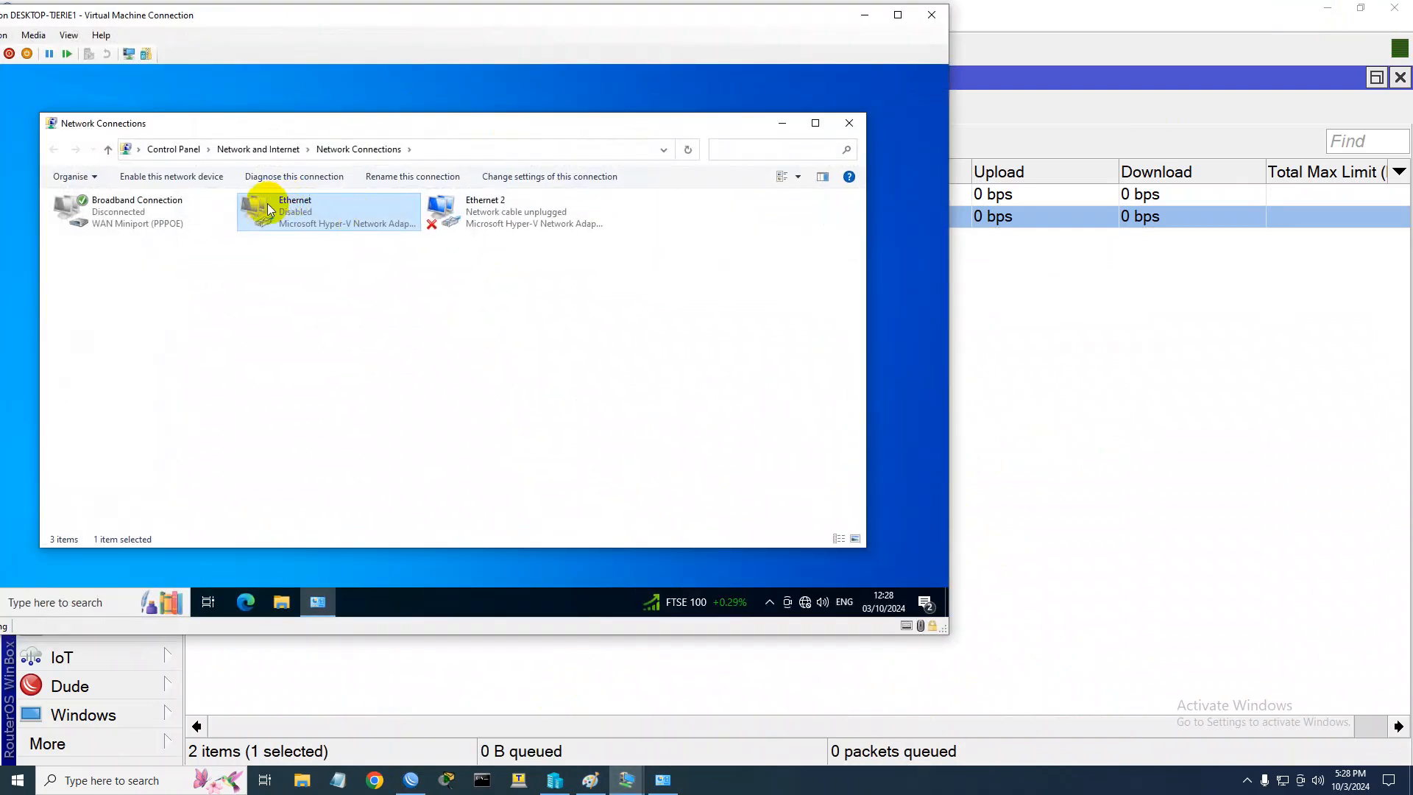
{"action": "double_click", "coordinate": [293, 213]}
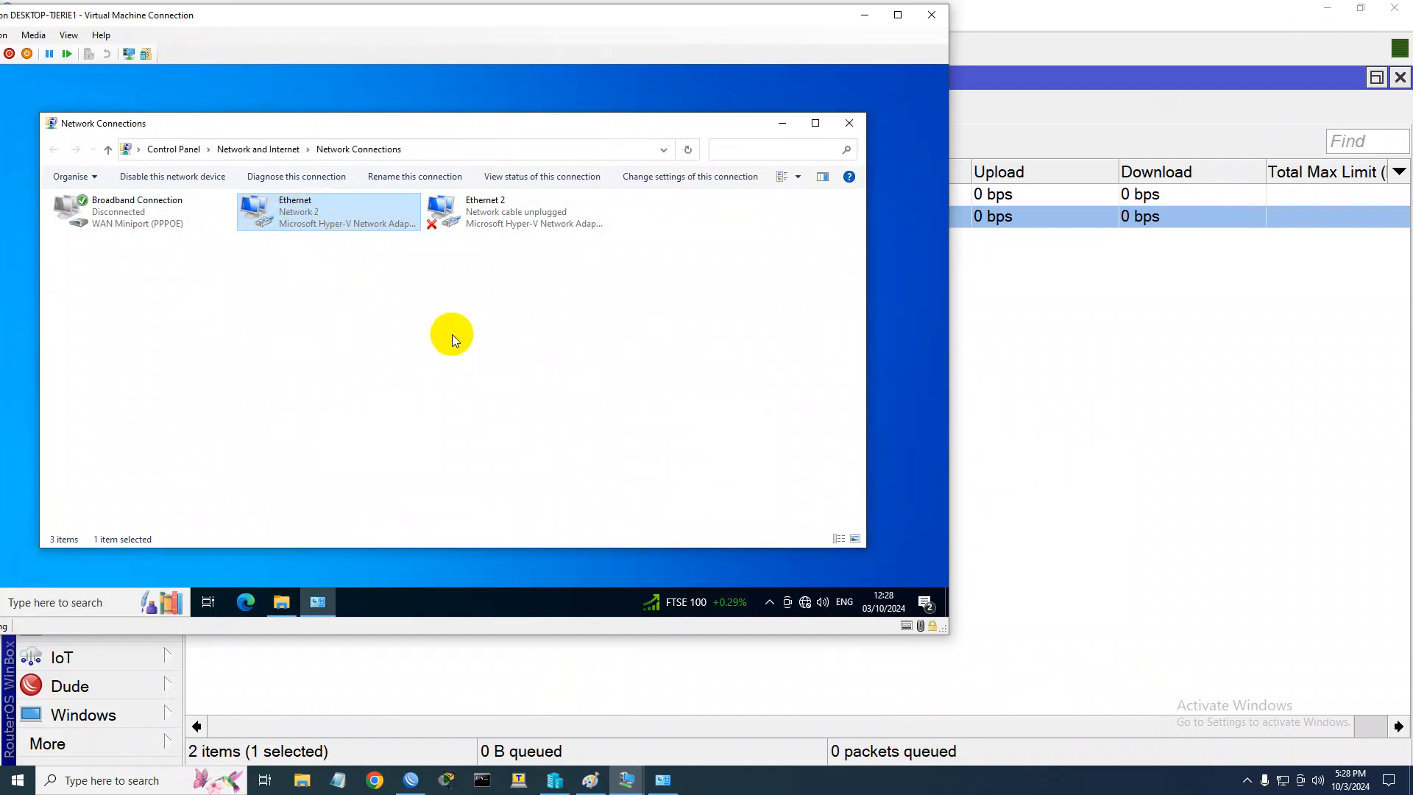
{"action": "left_click", "coordinate": [357, 324]}
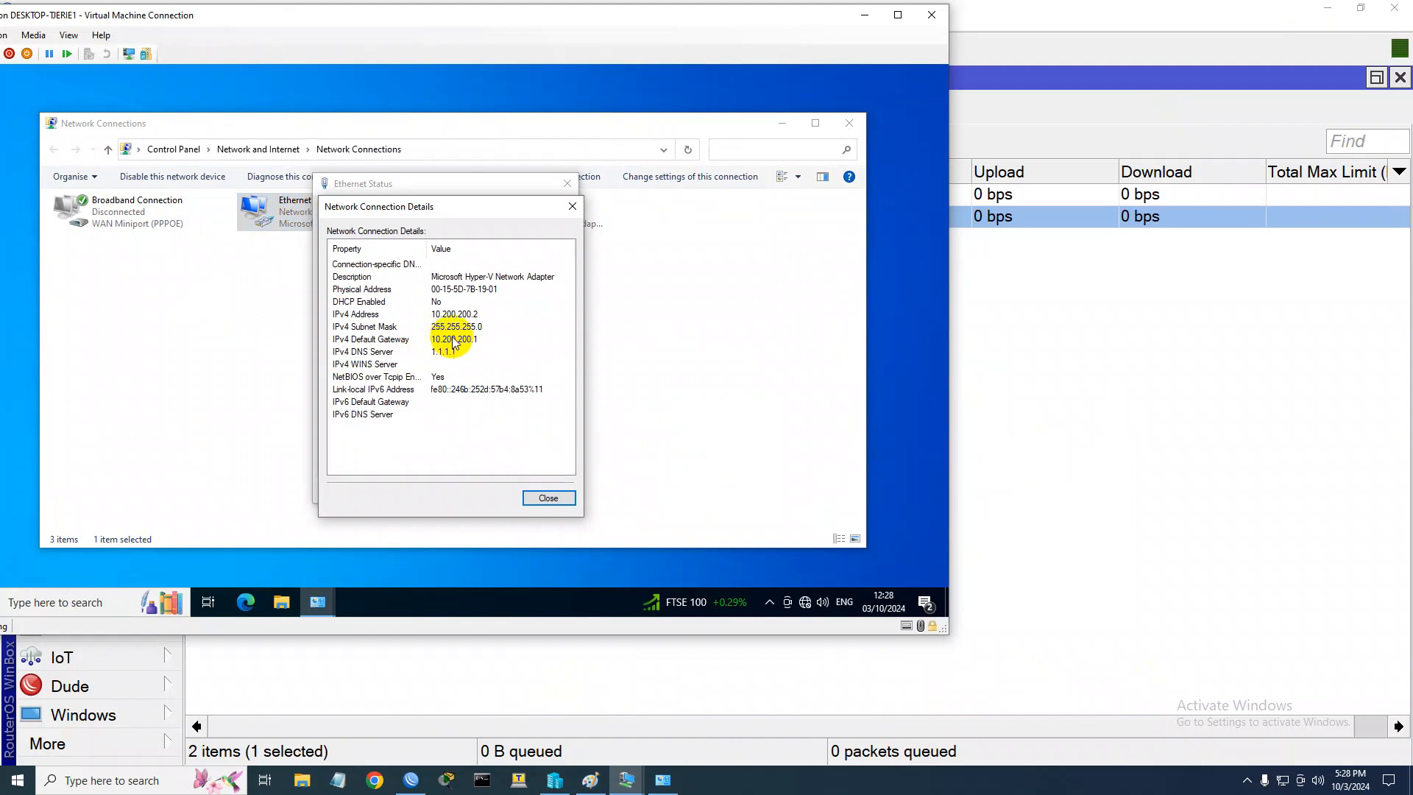
{"action": "left_click", "coordinate": [471, 314]}
{"action": "left_click", "coordinate": [572, 206]}
{"action": "left_click", "coordinate": [568, 184]}
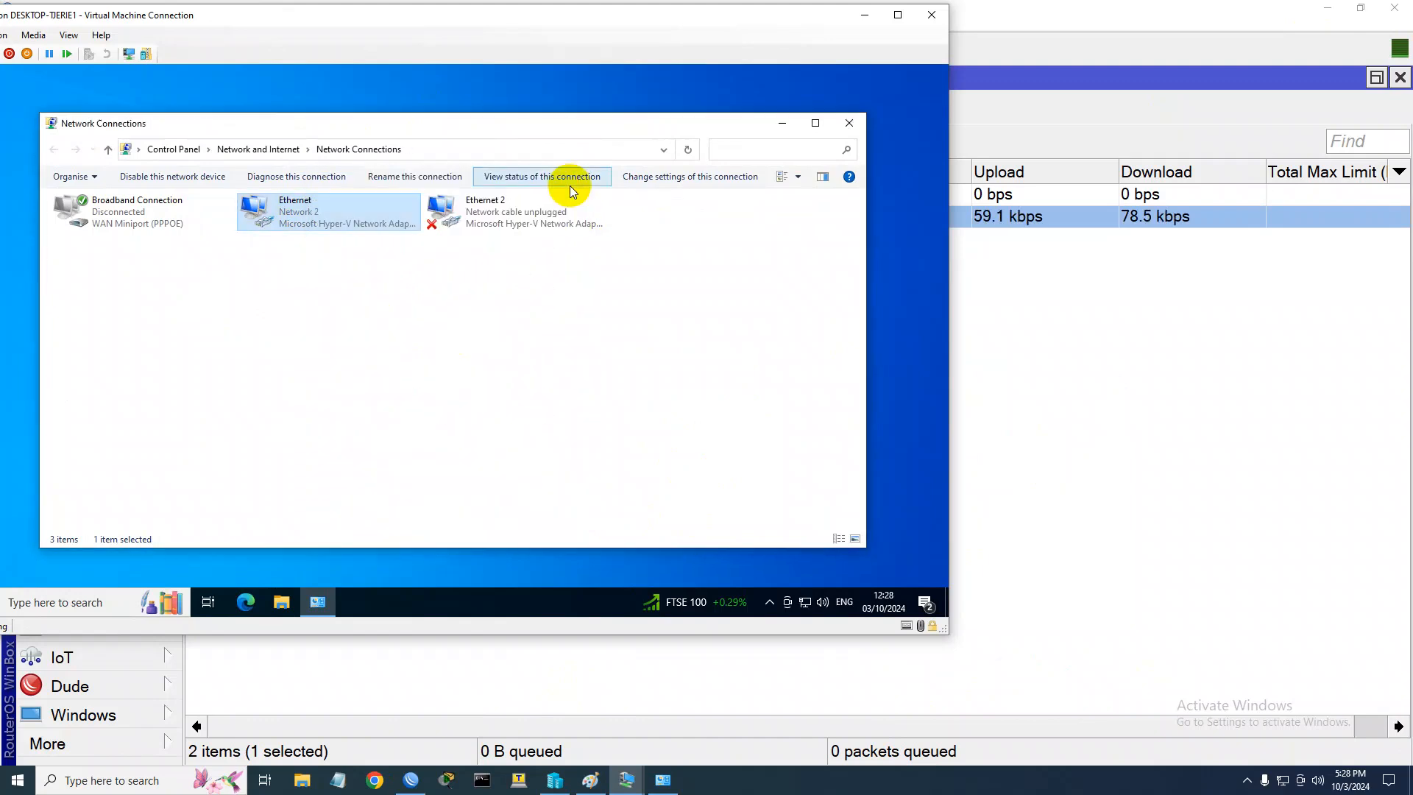
{"action": "left_click", "coordinate": [871, 15]}
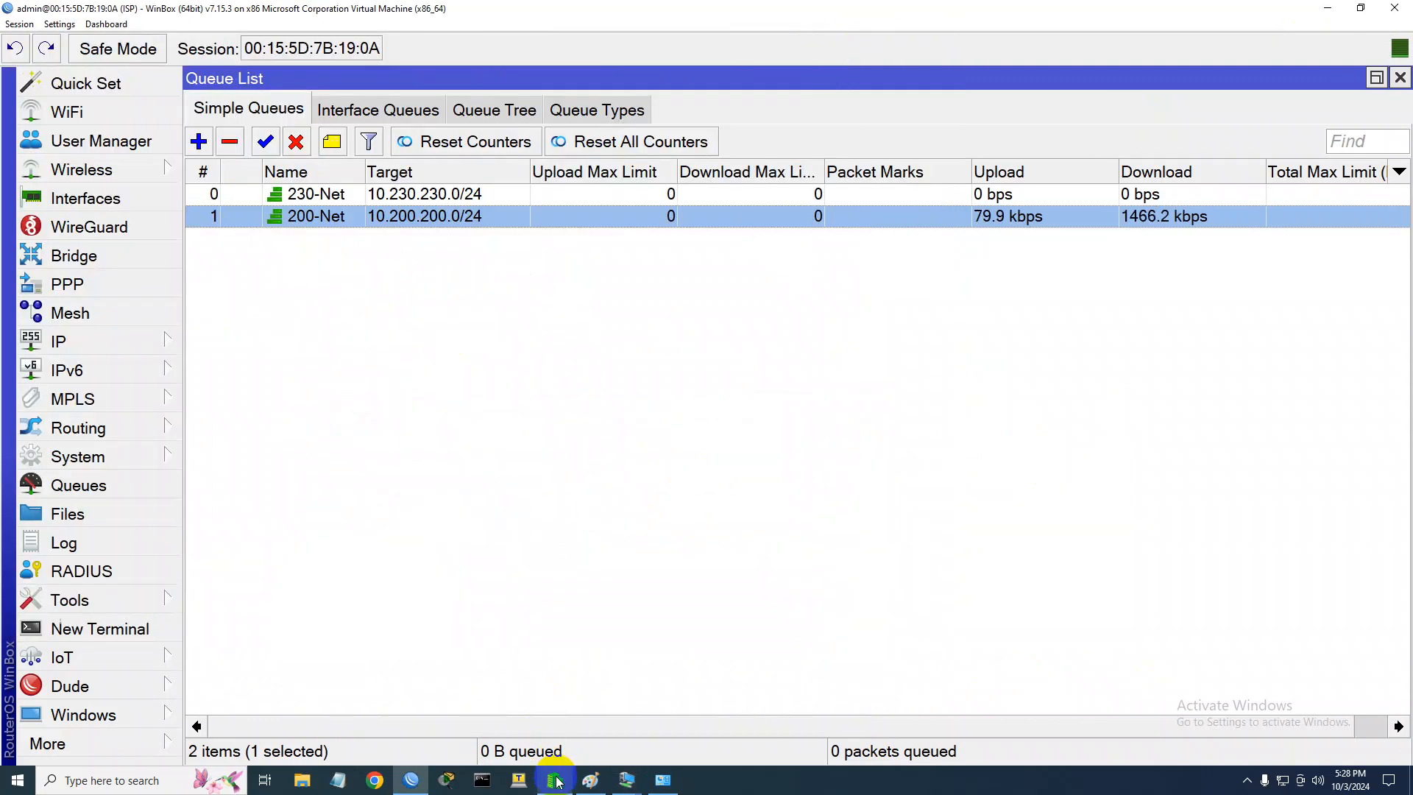
In the Client-2 virtual machine, enable the Ethernet adapter, check its IPv4 address in the connection details and close the status windows
{"action": "mouse_move", "coordinate": [627, 779]}
{"action": "left_click", "coordinate": [410, 717]}
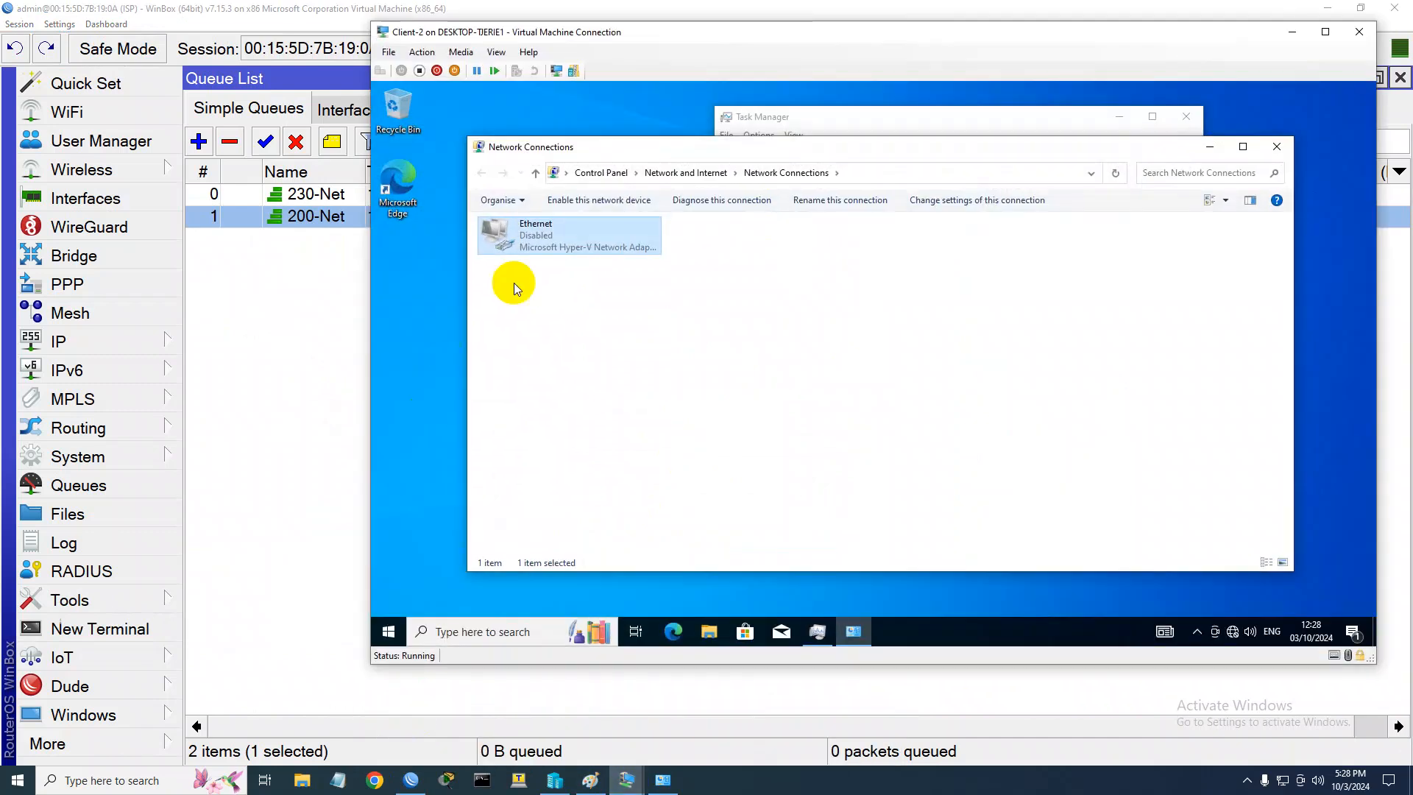
{"action": "double_click", "coordinate": [528, 250]}
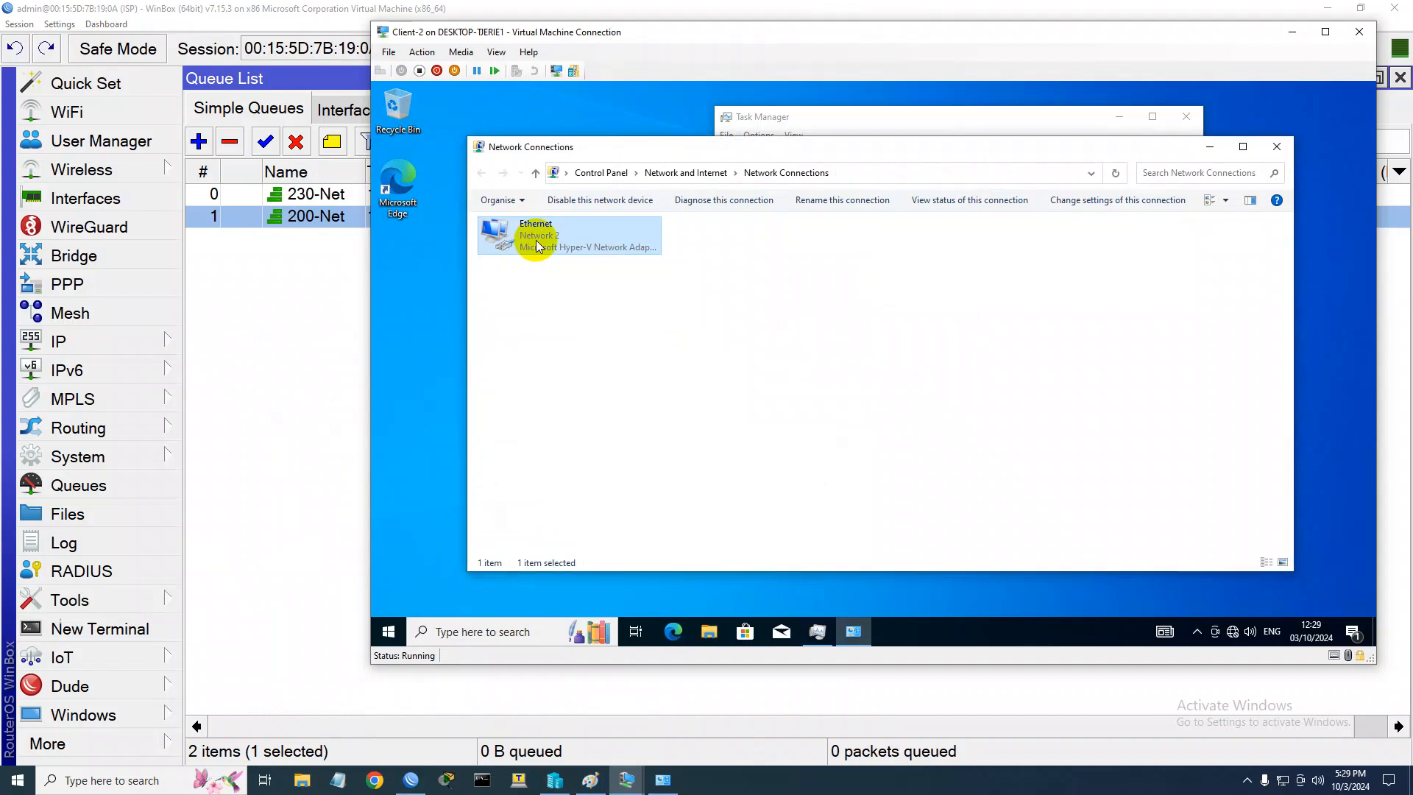
{"action": "double_click", "coordinate": [523, 250]}
{"action": "left_click", "coordinate": [793, 347]}
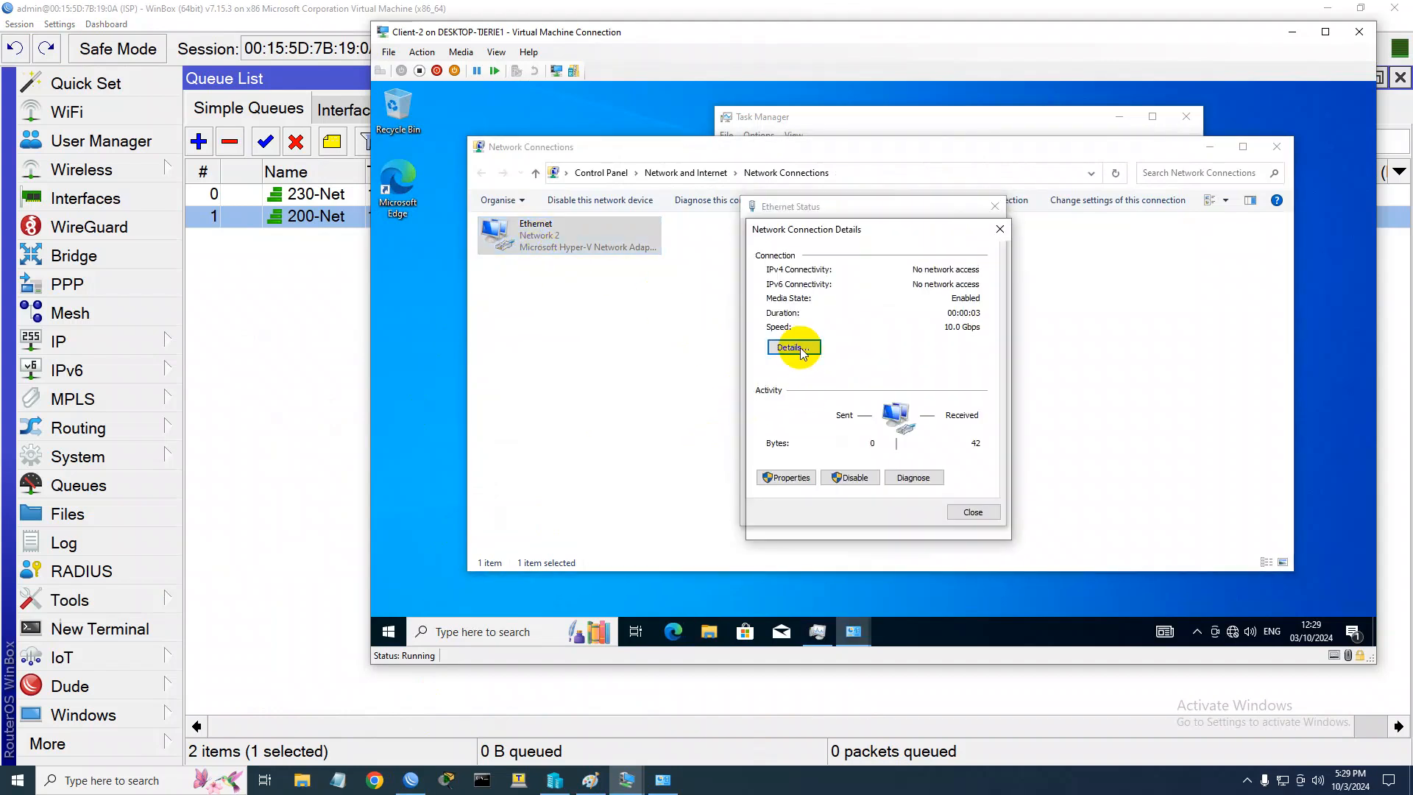
{"action": "left_click", "coordinate": [898, 338]}
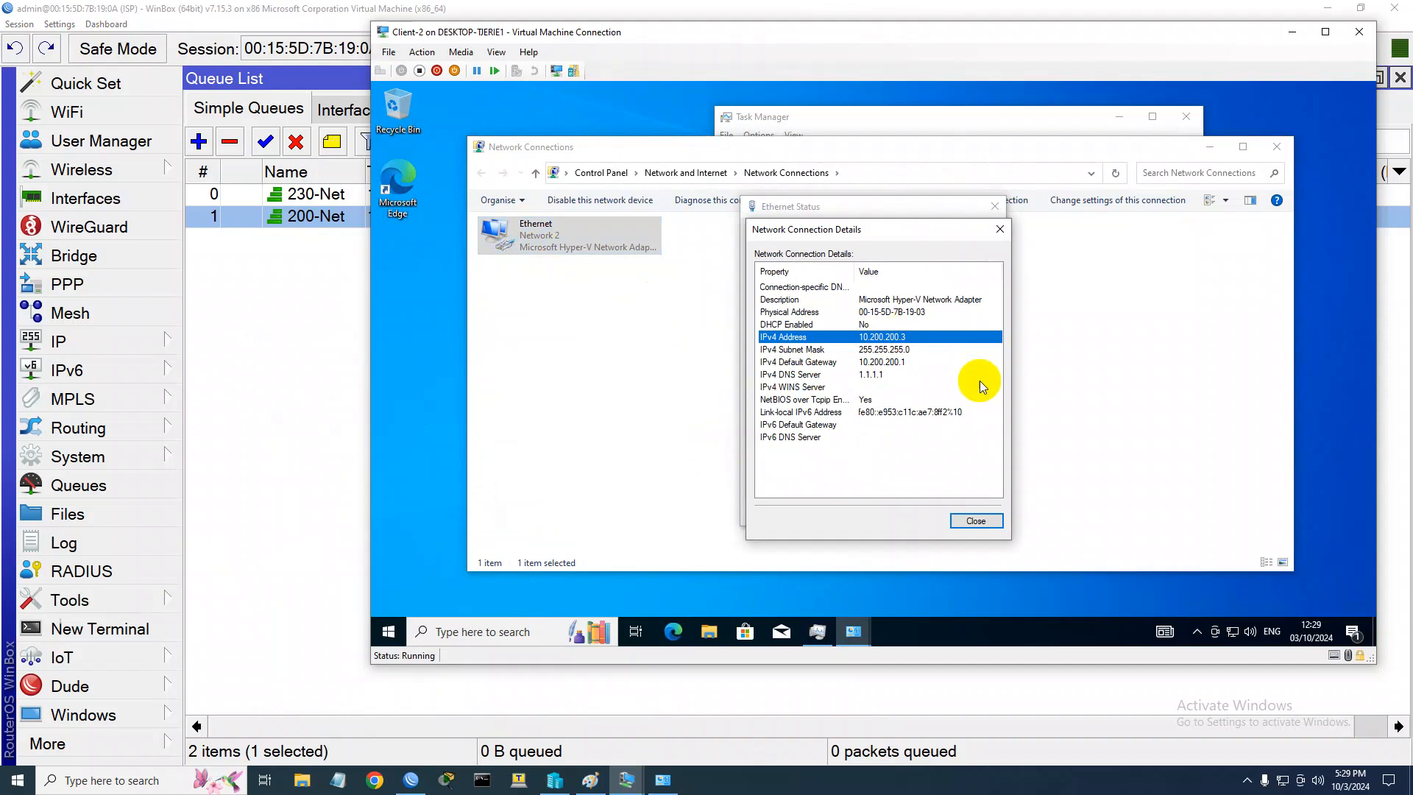
{"action": "left_click", "coordinate": [975, 520]}
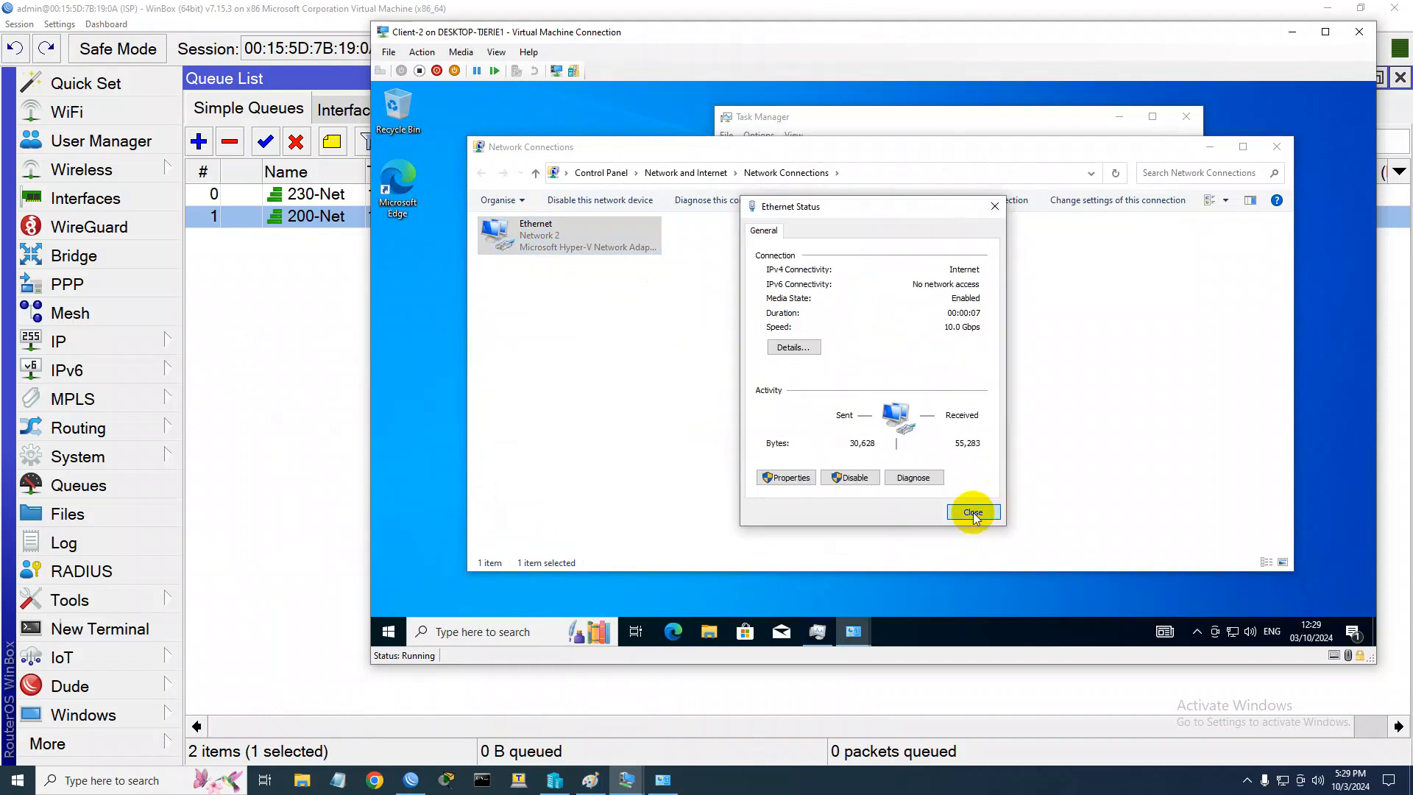
{"action": "left_click", "coordinate": [971, 514]}
Launch Microsoft Edge in Client-2 at full screen and return the virtual machine to windowed view
{"action": "left_click_drag", "start_coordinate": [727, 154], "coordinate": [681, 103]}
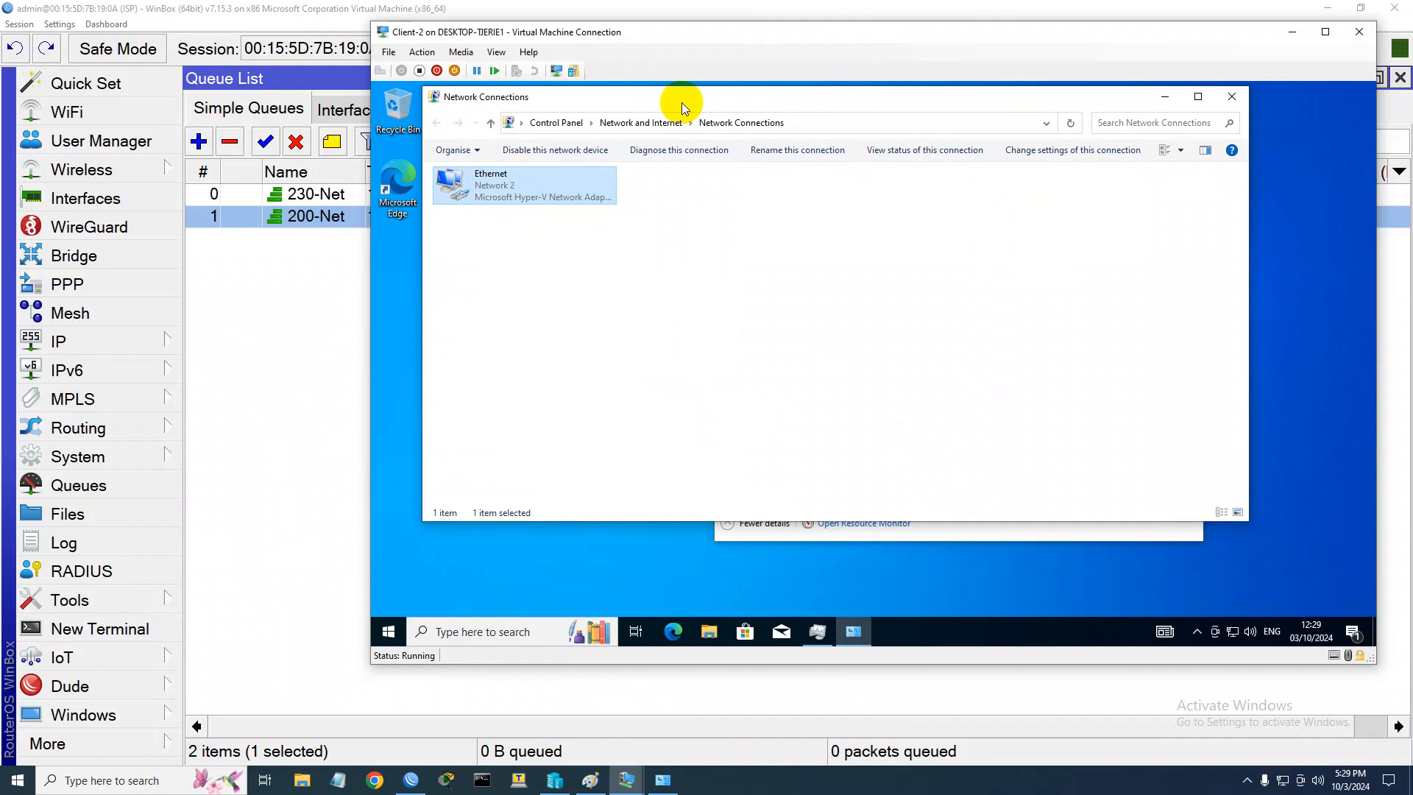
{"action": "left_click_drag", "start_coordinate": [655, 31], "coordinate": [638, 253]}
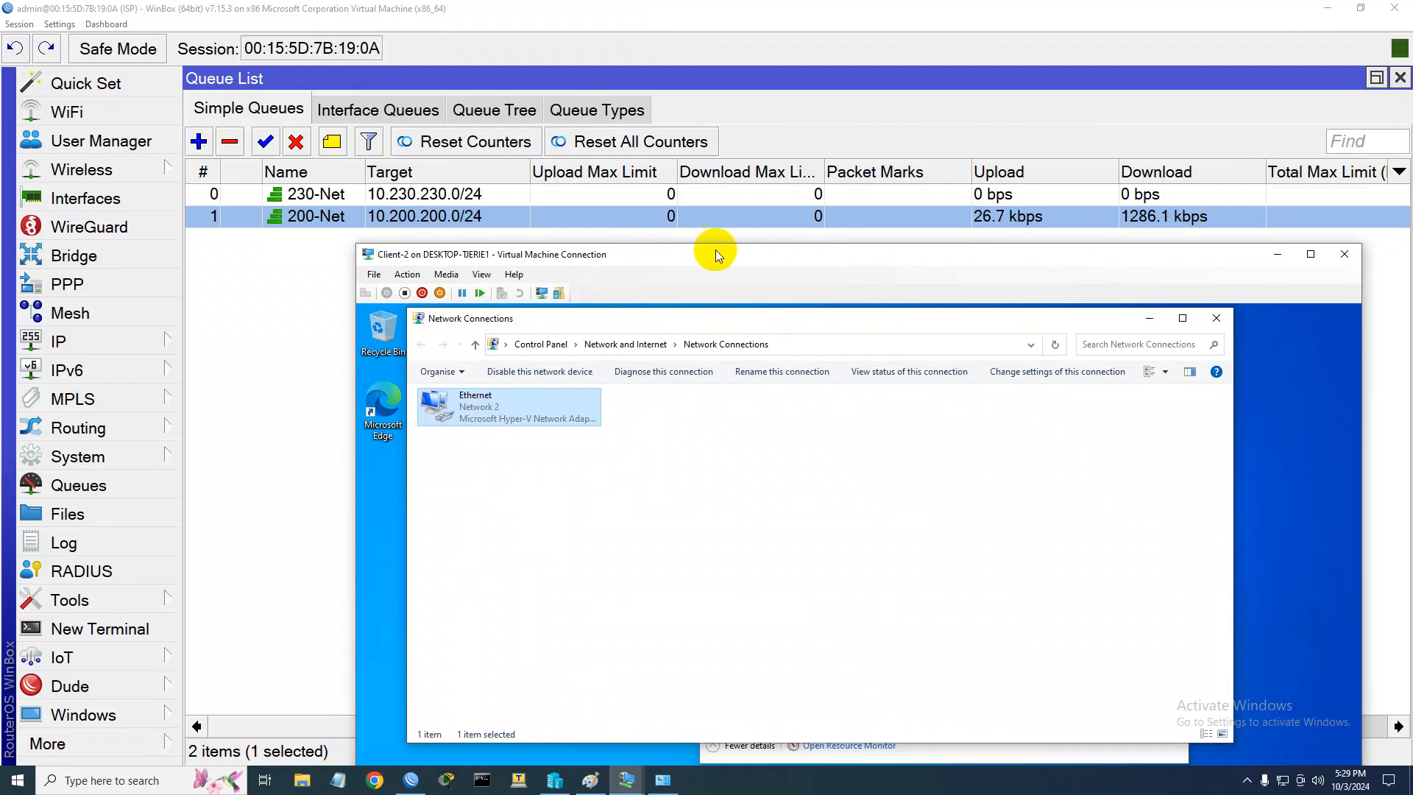
{"action": "double_click", "coordinate": [715, 250]}
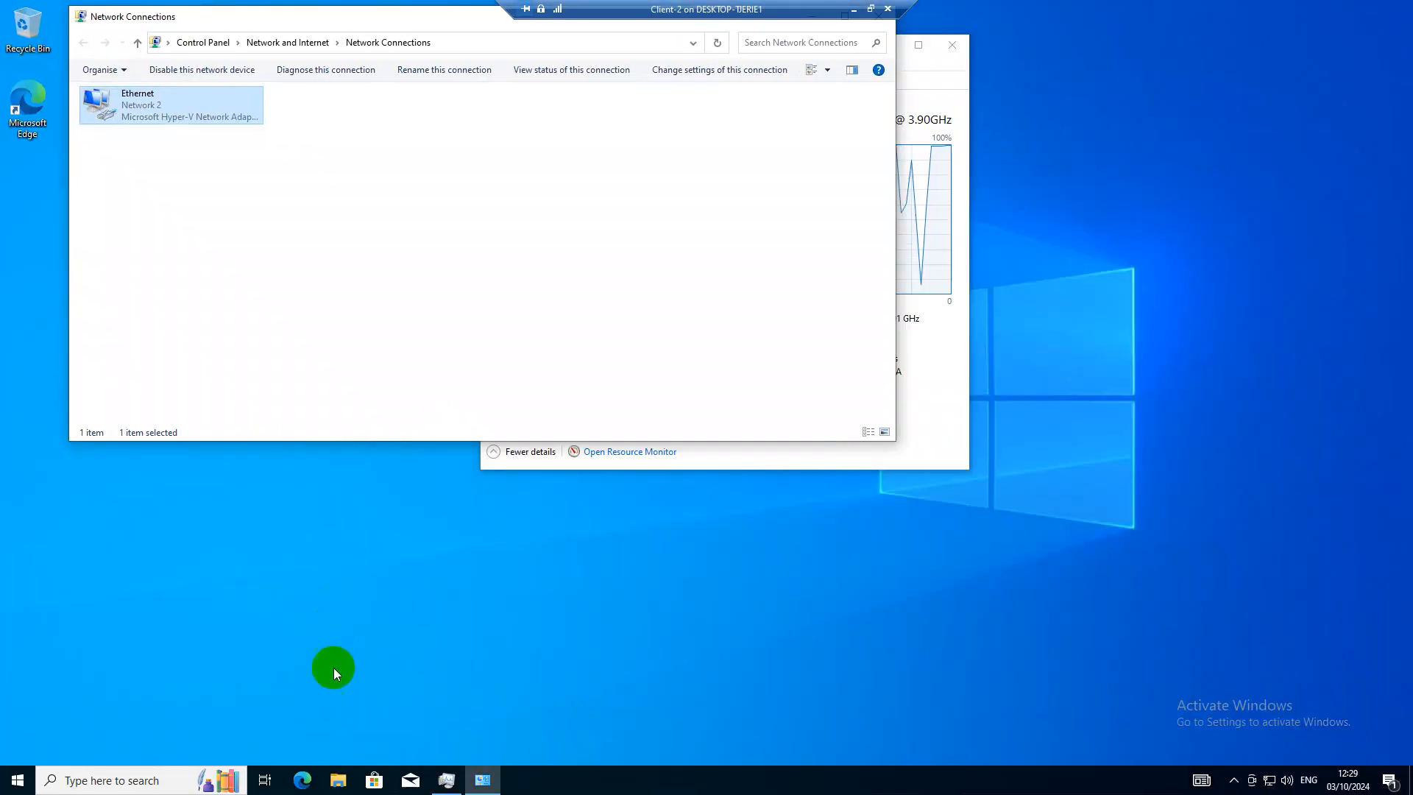
{"action": "left_click", "coordinate": [301, 780]}
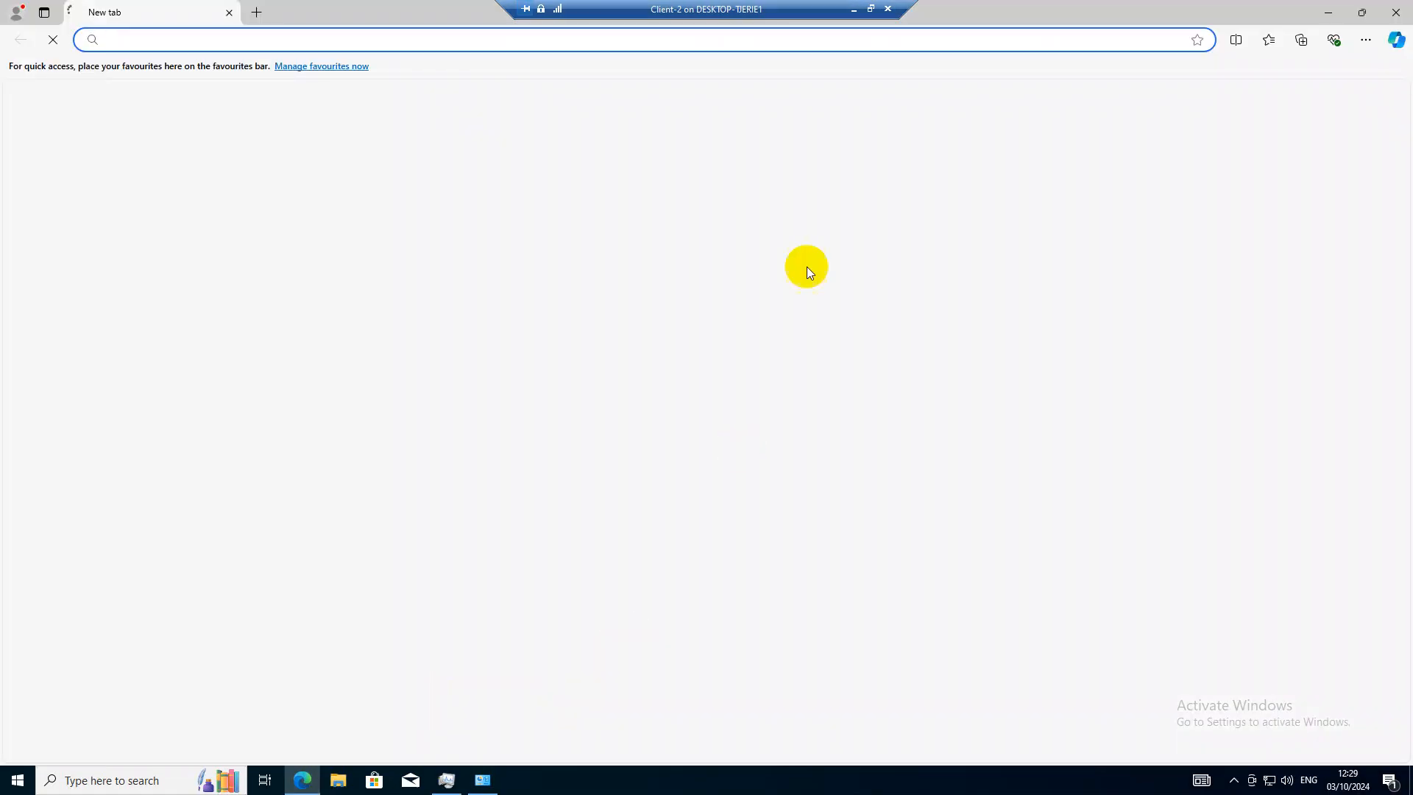
{"action": "left_click", "coordinate": [870, 8]}
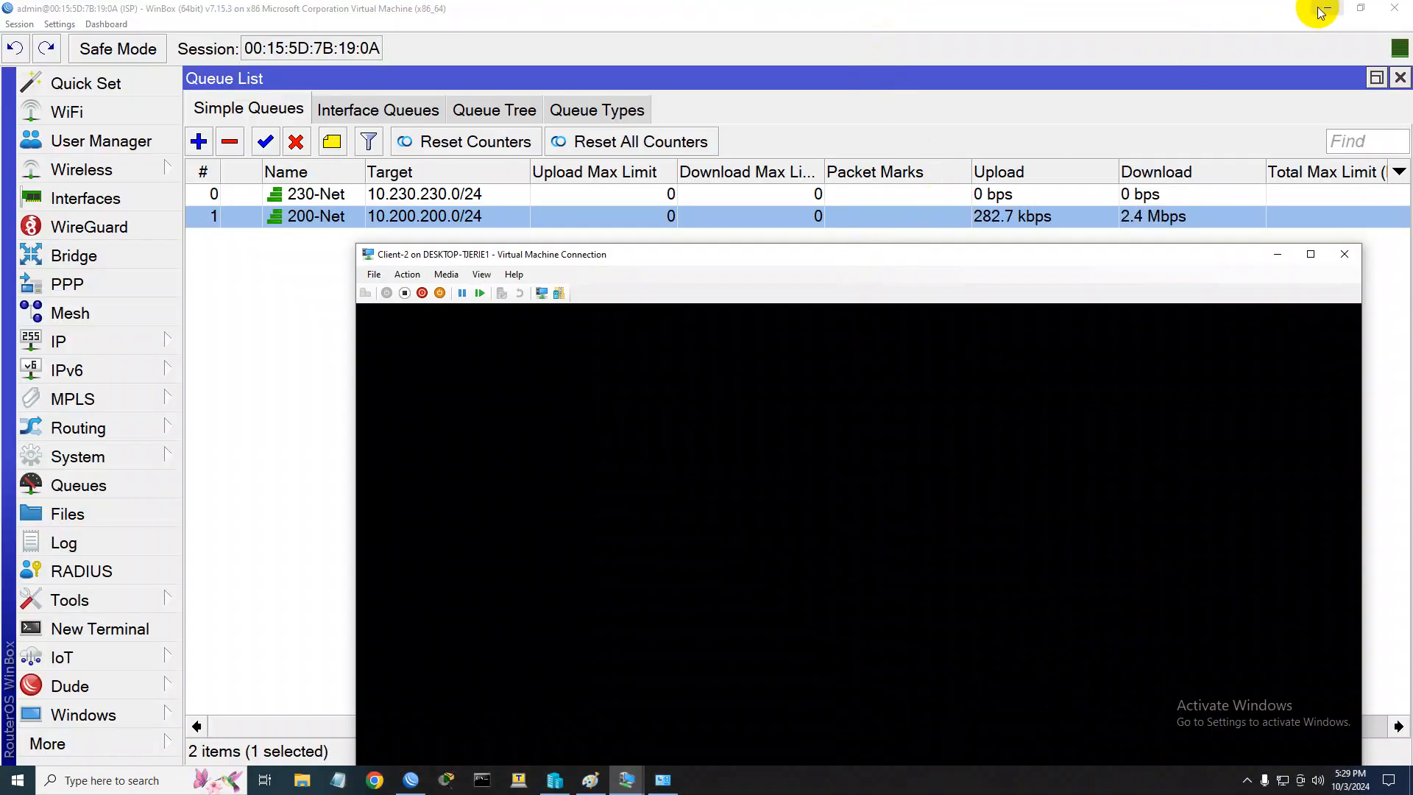
Minimize the WinBox, Hyper-V Manager and IIG windows, and move the Client-2 window to the upper right of the desktop
{"action": "left_click", "coordinate": [1328, 8]}
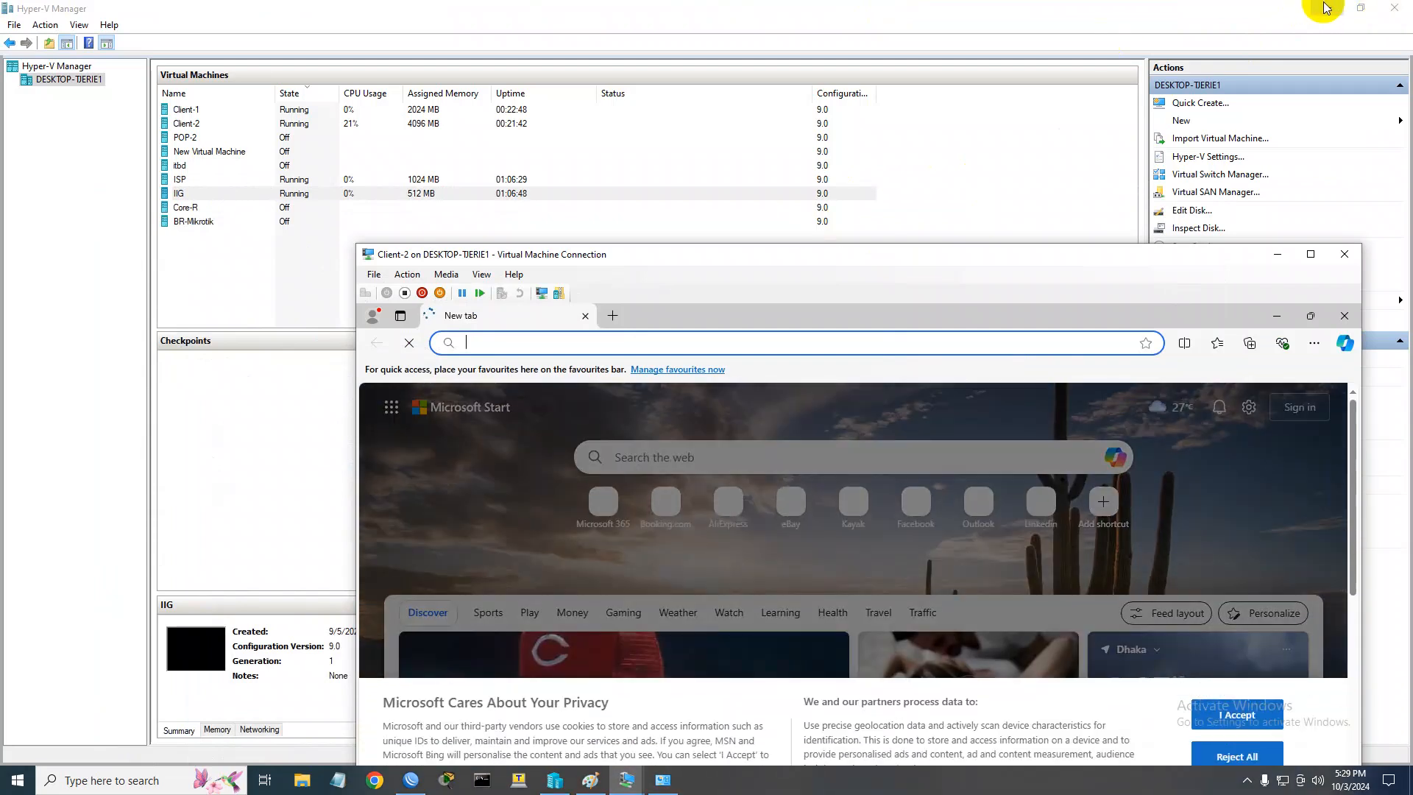
{"action": "left_click", "coordinate": [1321, 8]}
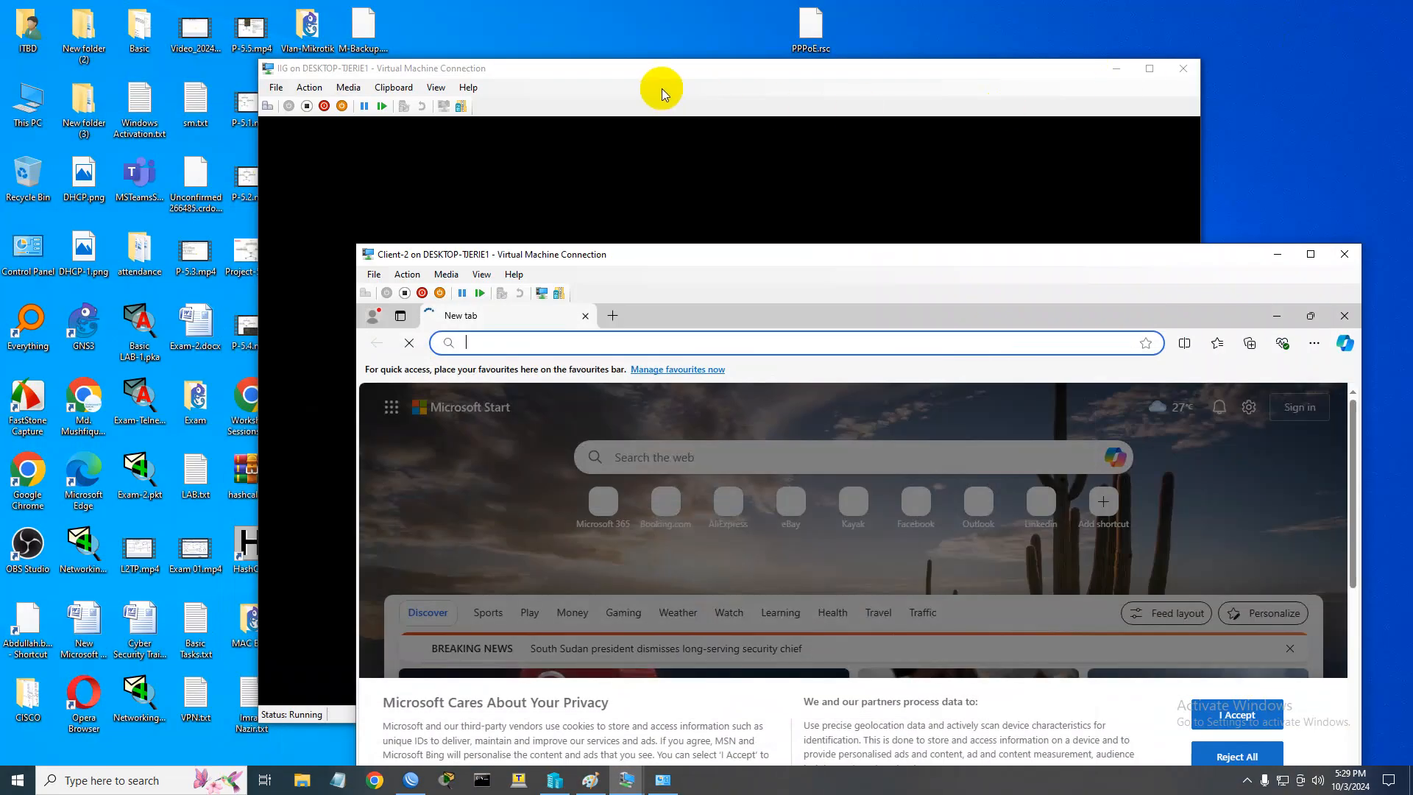
{"action": "left_click", "coordinate": [1113, 68]}
{"action": "left_click", "coordinate": [1117, 68]}
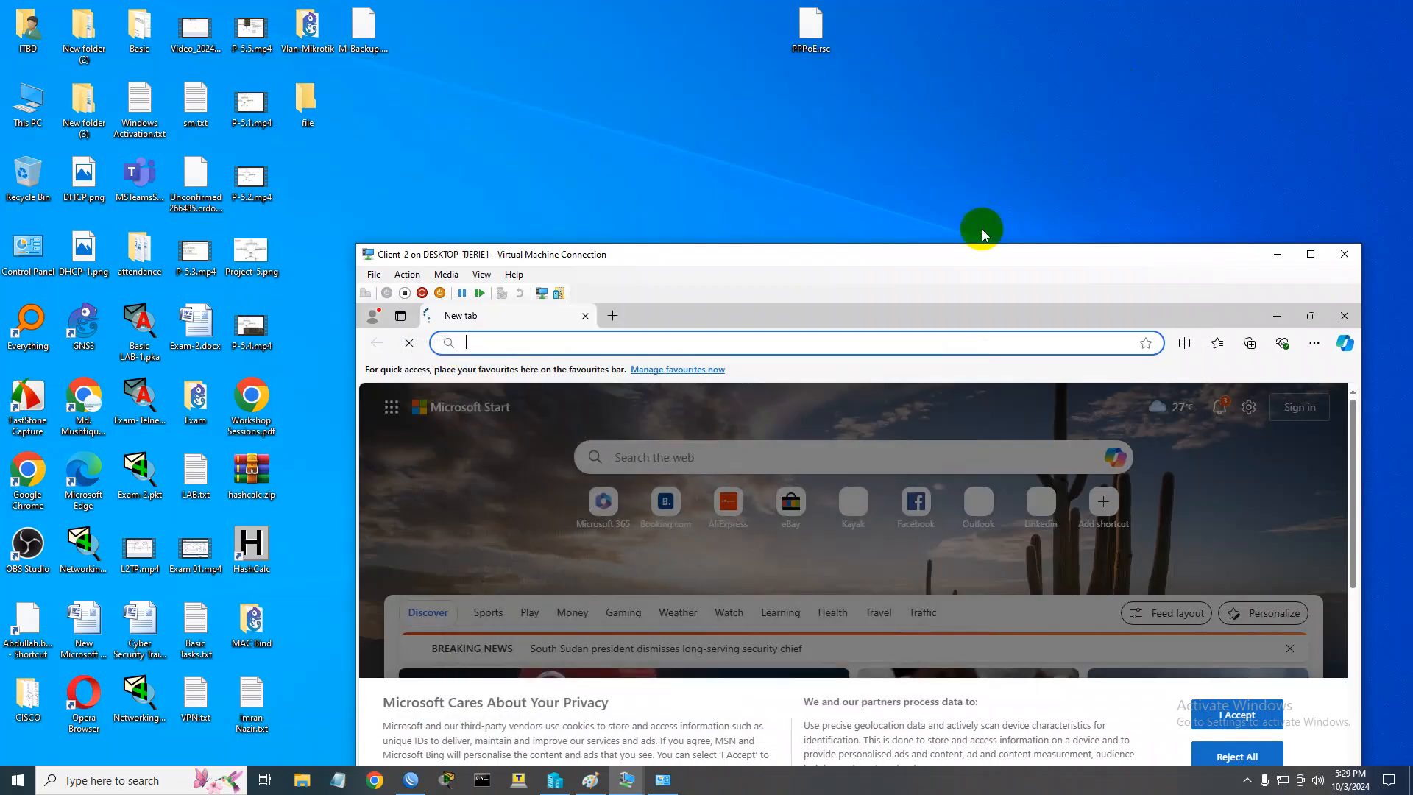
{"action": "left_click_drag", "start_coordinate": [965, 254], "coordinate": [1362, 30]}
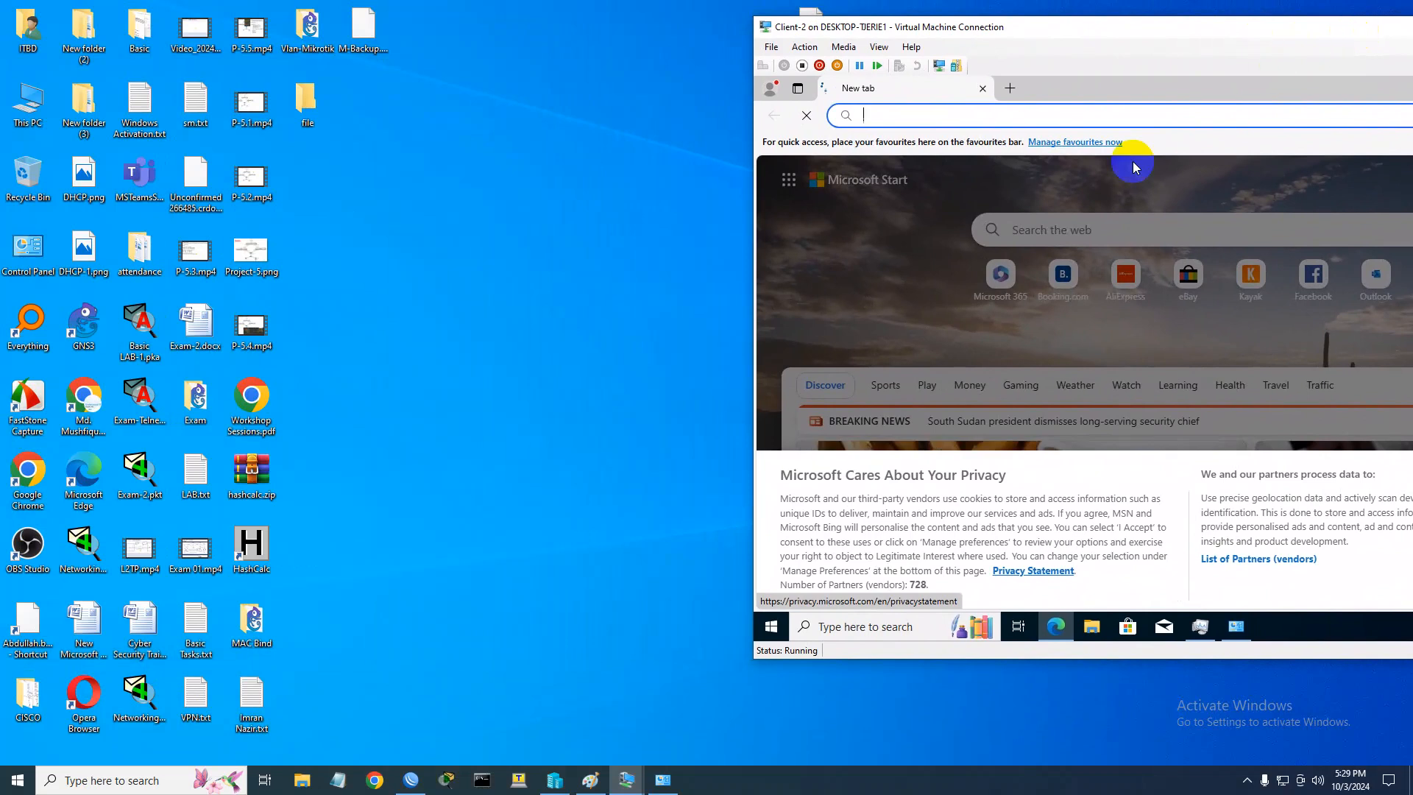
{"action": "left_click", "coordinate": [684, 705]}
Restore the Client-1 virtual machine window, place it beside the Client-2 window and launch Microsoft Edge in it
{"action": "mouse_move", "coordinate": [631, 786]}
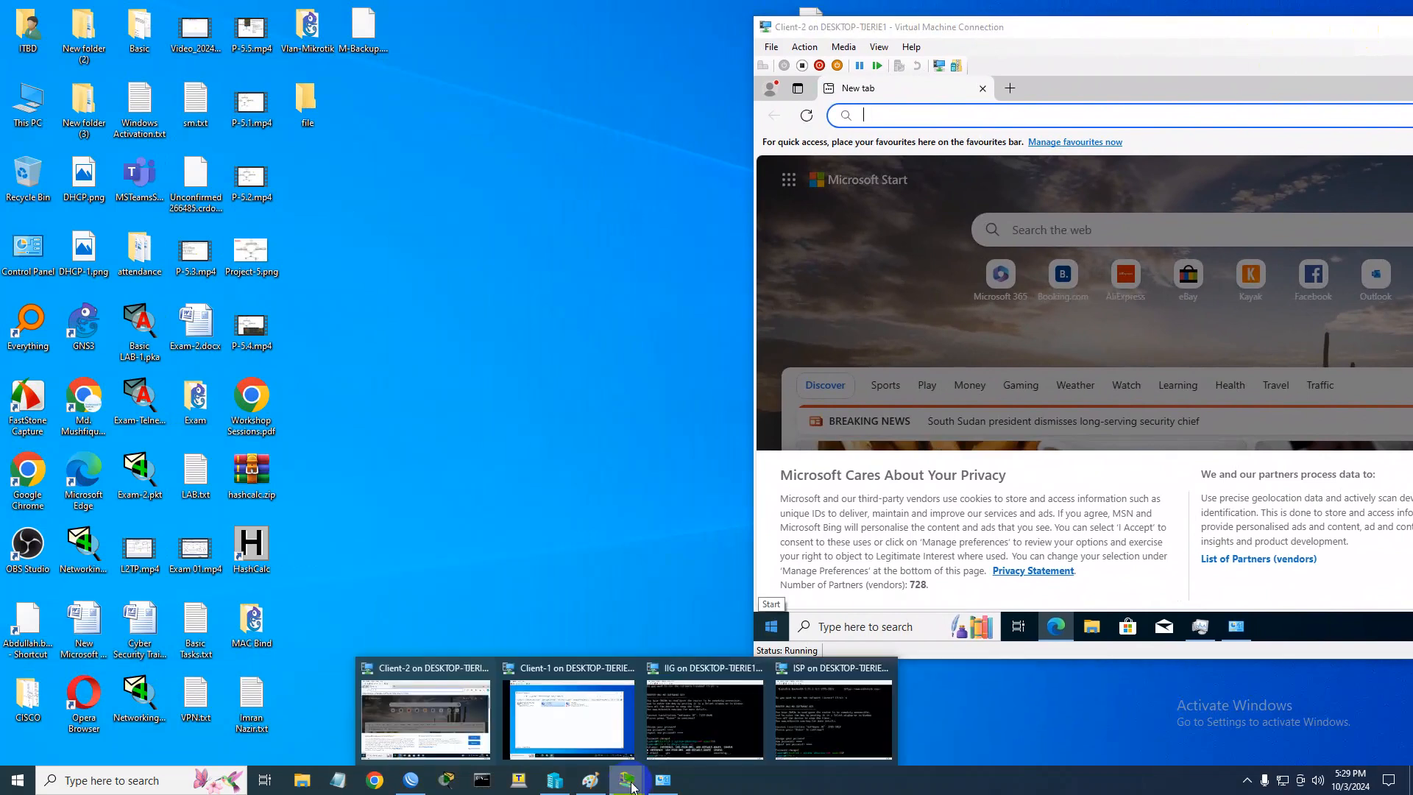
{"action": "left_click", "coordinate": [563, 714]}
{"action": "left_click_drag", "start_coordinate": [411, 140], "coordinate": [355, 90]}
{"action": "left_click", "coordinate": [245, 605]}
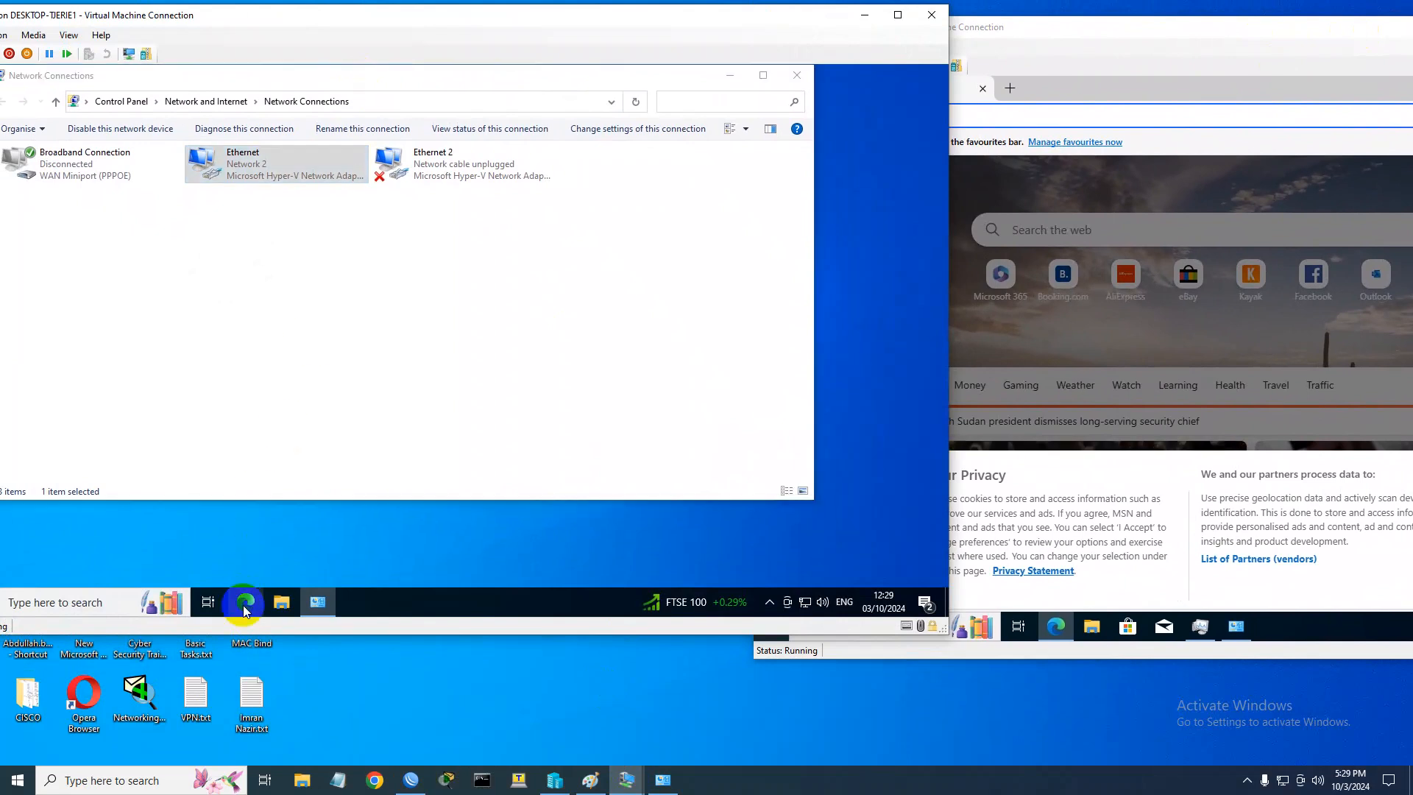
In Client-2's Edge, search for "centos download" and open The Centos Project's download page from the results
{"action": "left_click", "coordinate": [1076, 106]}
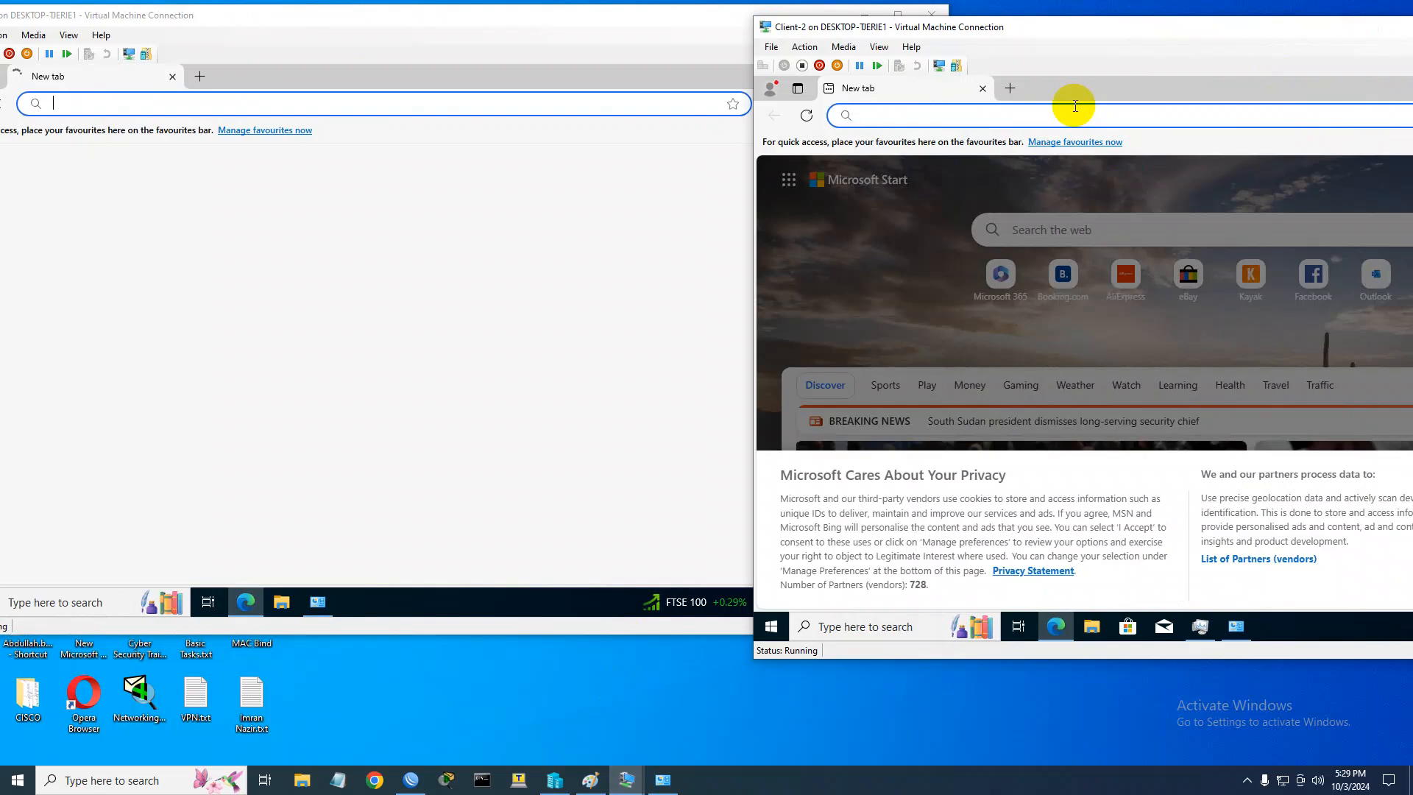
{"action": "type", "text": "c"}
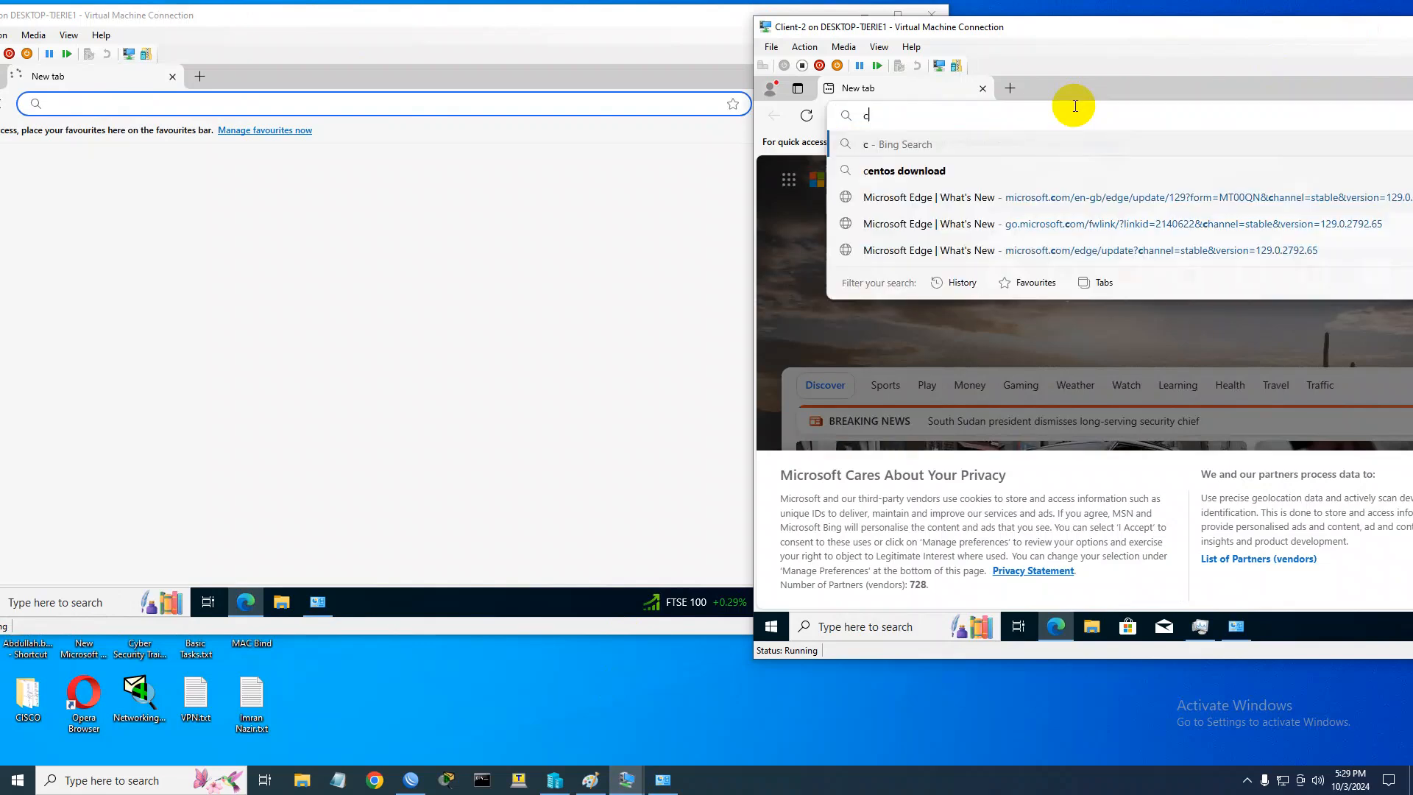
{"action": "type", "text": "entos"}
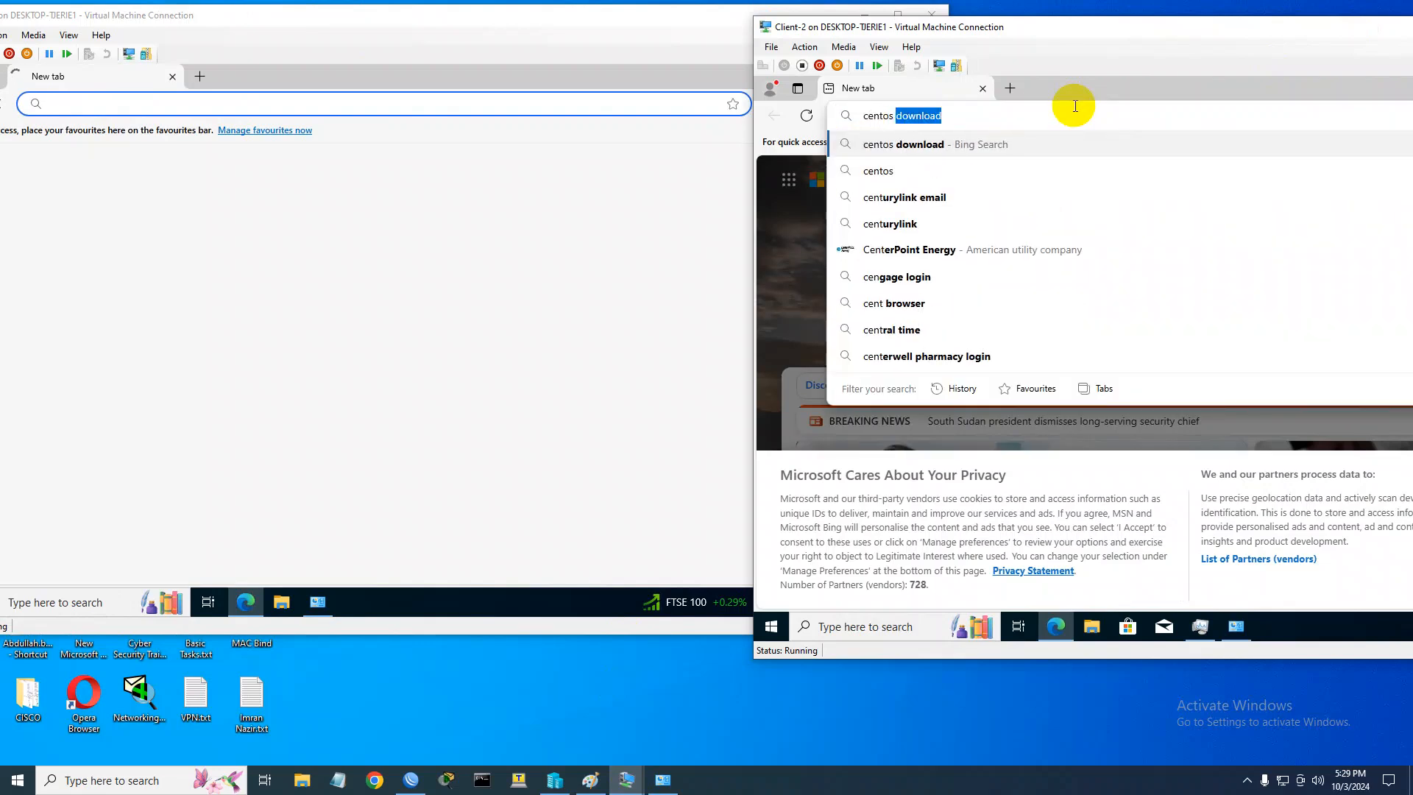
{"action": "key", "text": "Return"}
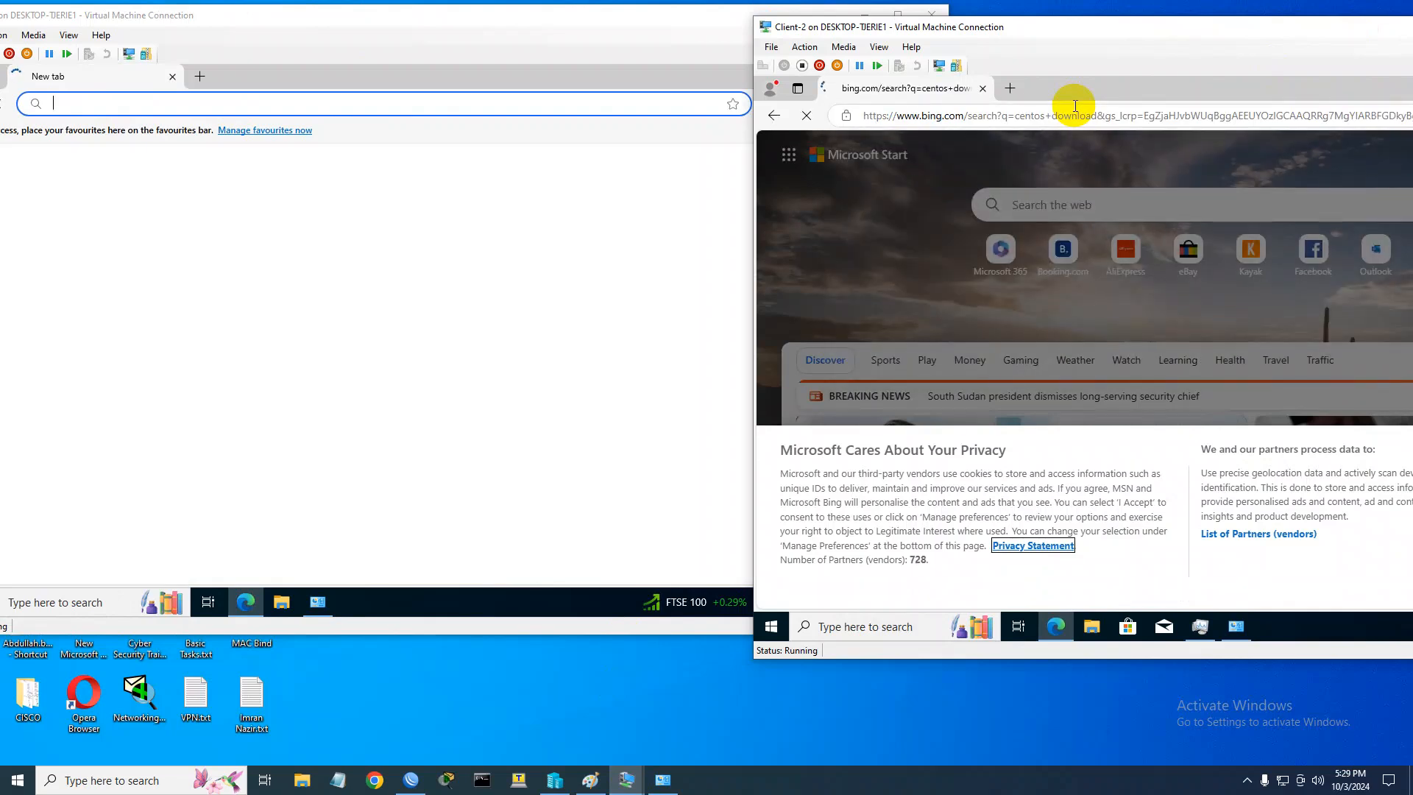
{"action": "left_click", "coordinate": [444, 101]}
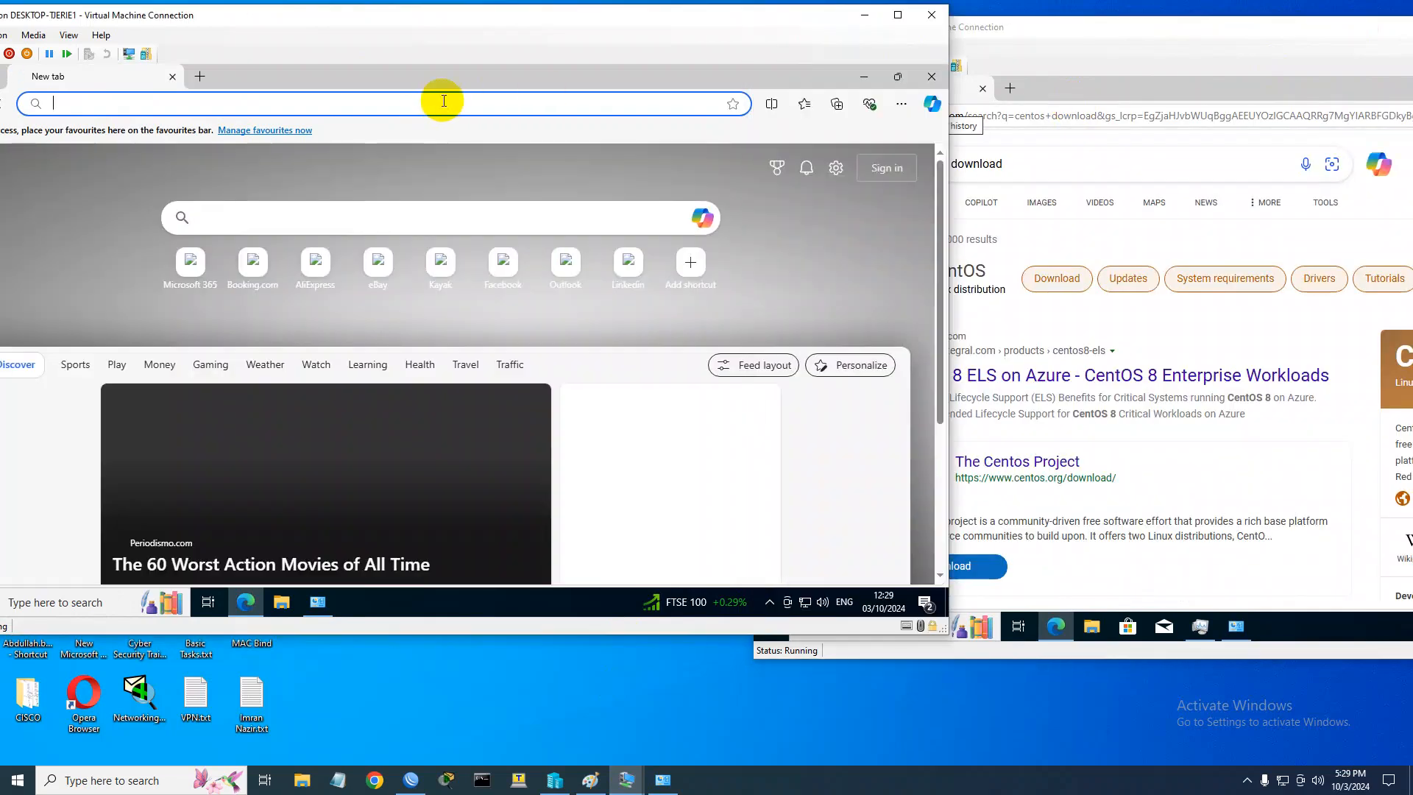
{"action": "left_click", "coordinate": [982, 566]}
In Client-1's Edge, search for "centos download iso" and open The Centos Project's download page from the results
{"action": "left_click", "coordinate": [359, 104]}
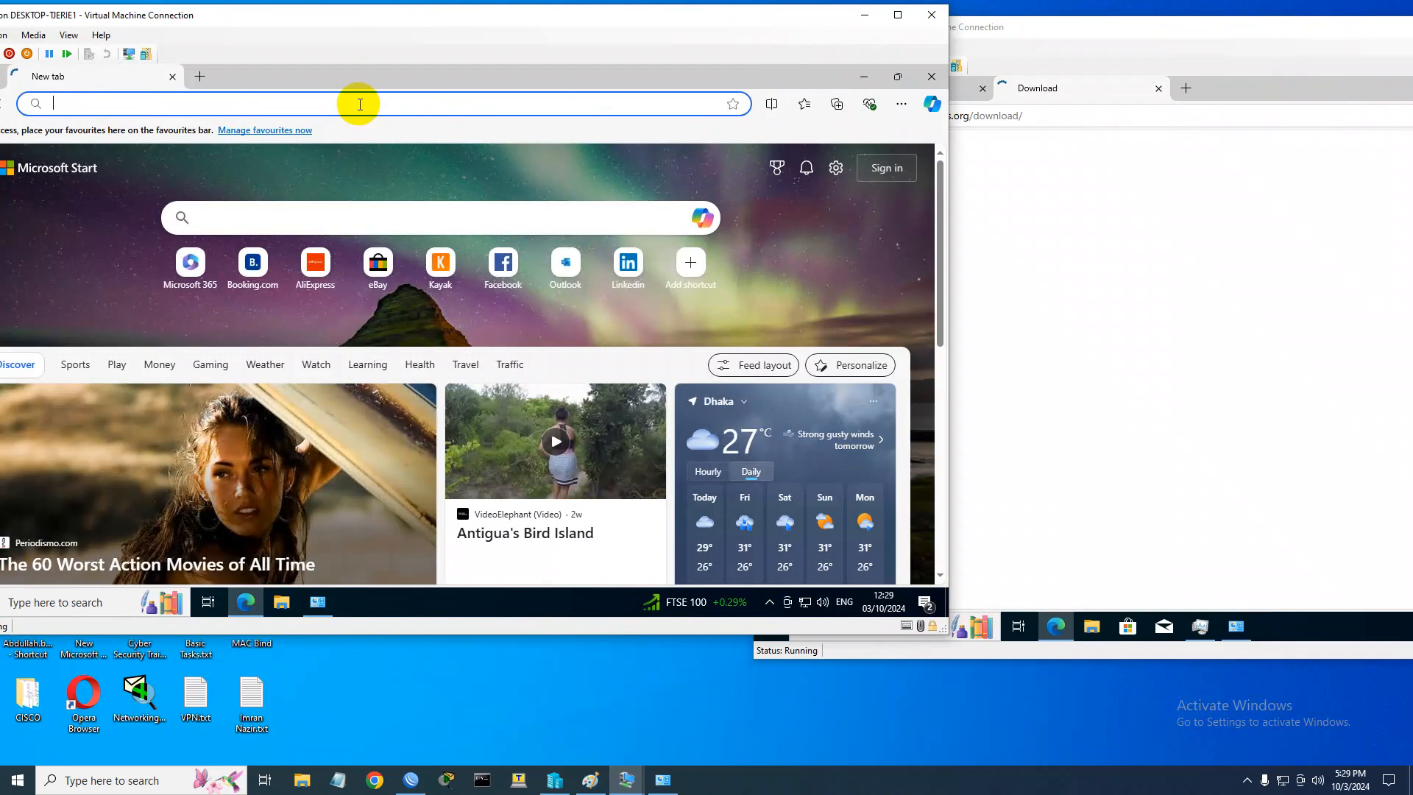
{"action": "type", "text": "centos"}
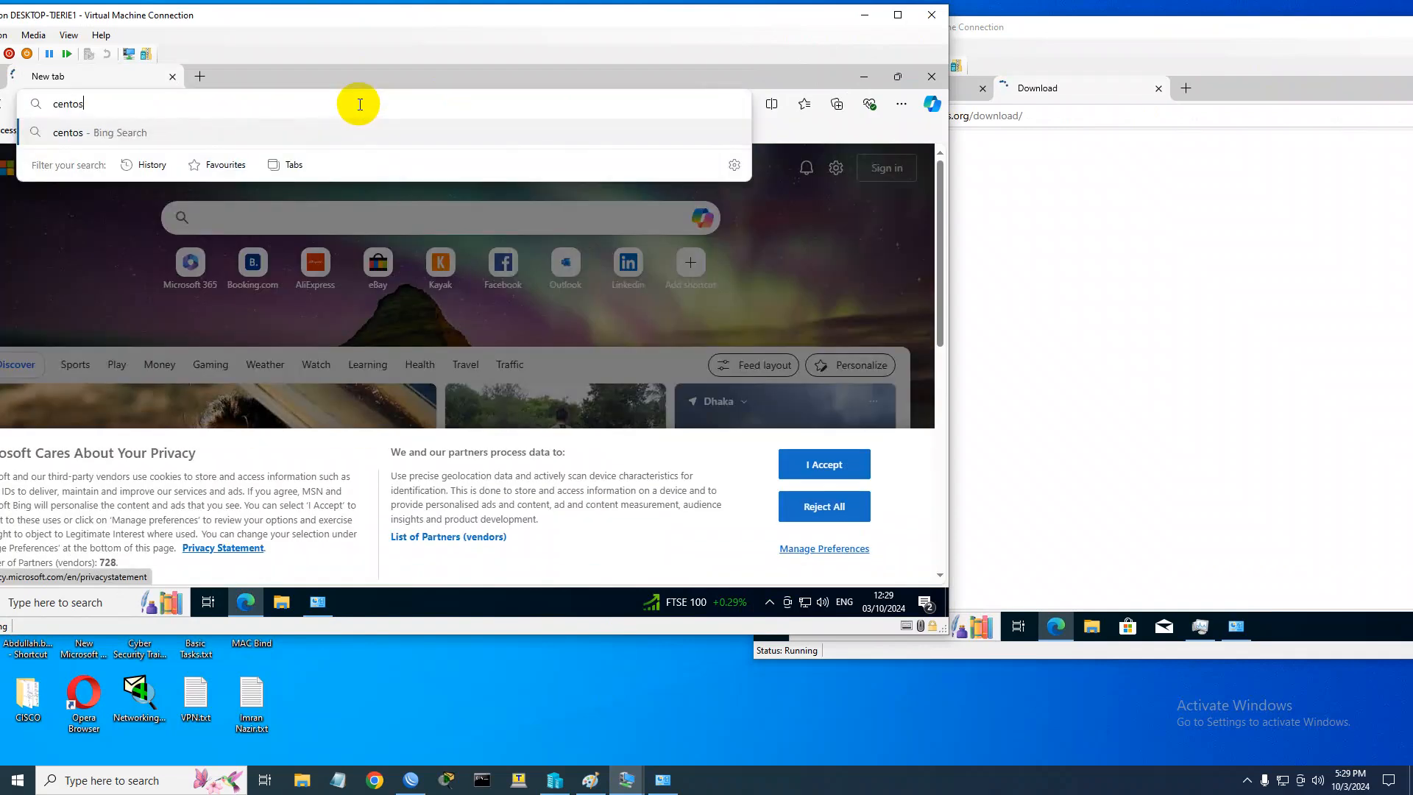
{"action": "type", "text": " dow"}
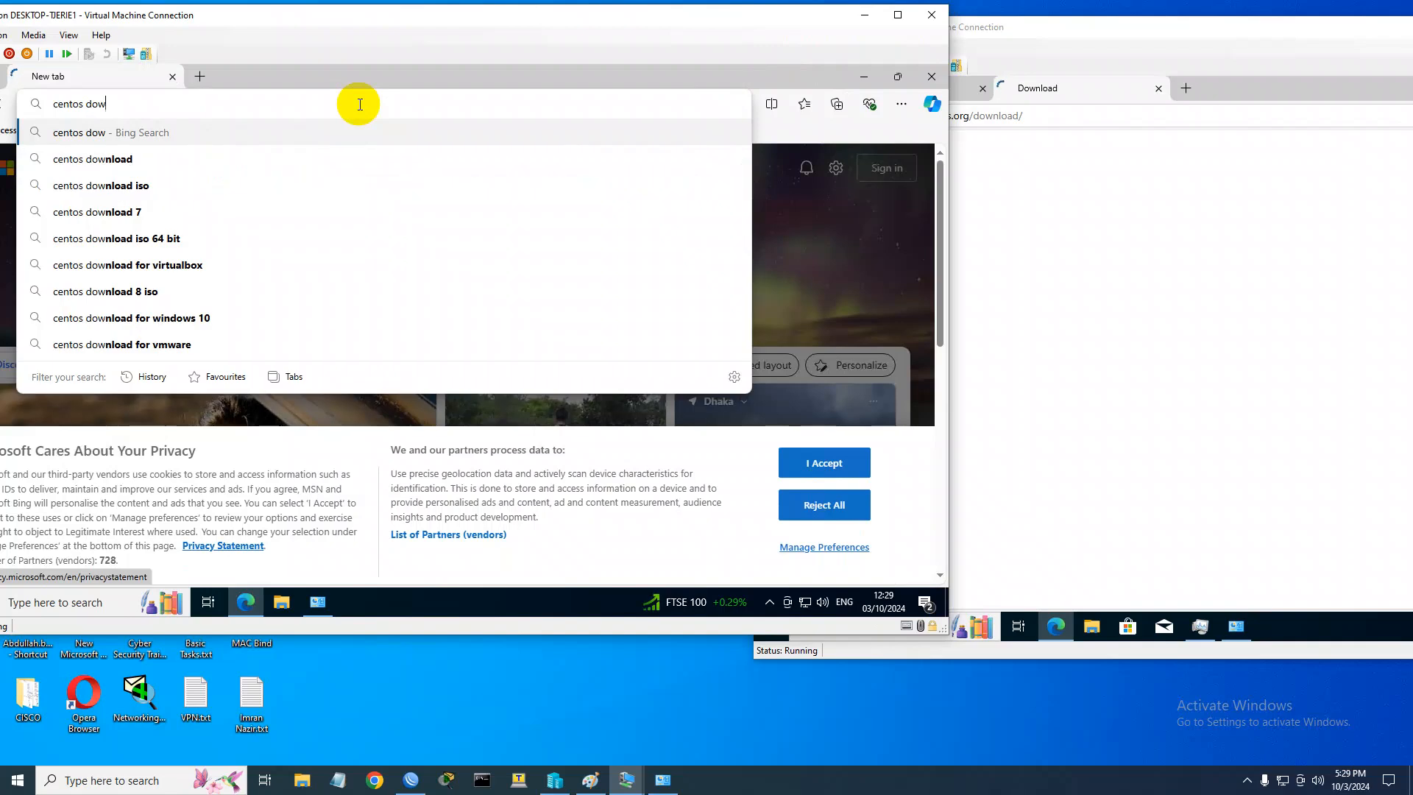
{"action": "key", "text": "Down"}
{"action": "key", "text": "Down"}
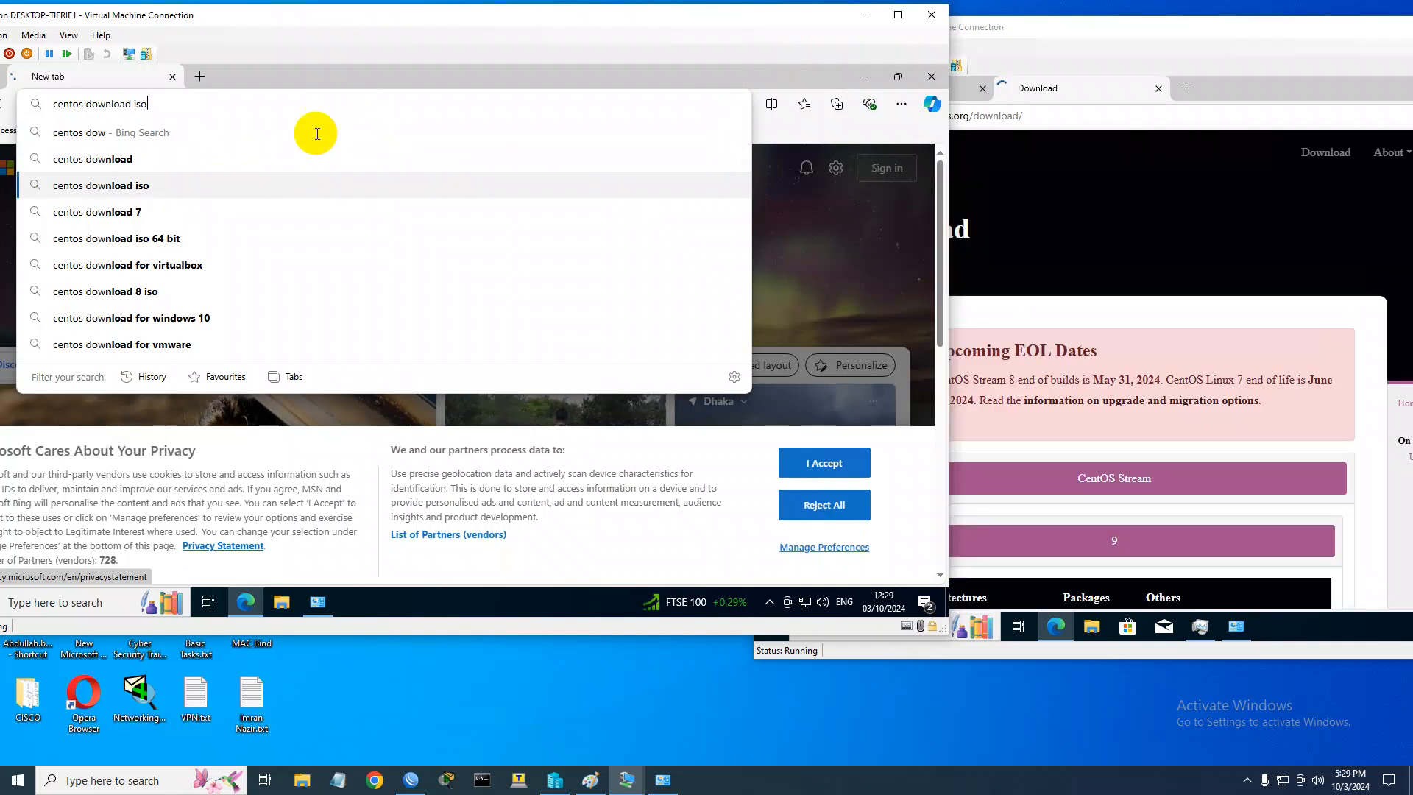
{"action": "key", "text": "Return"}
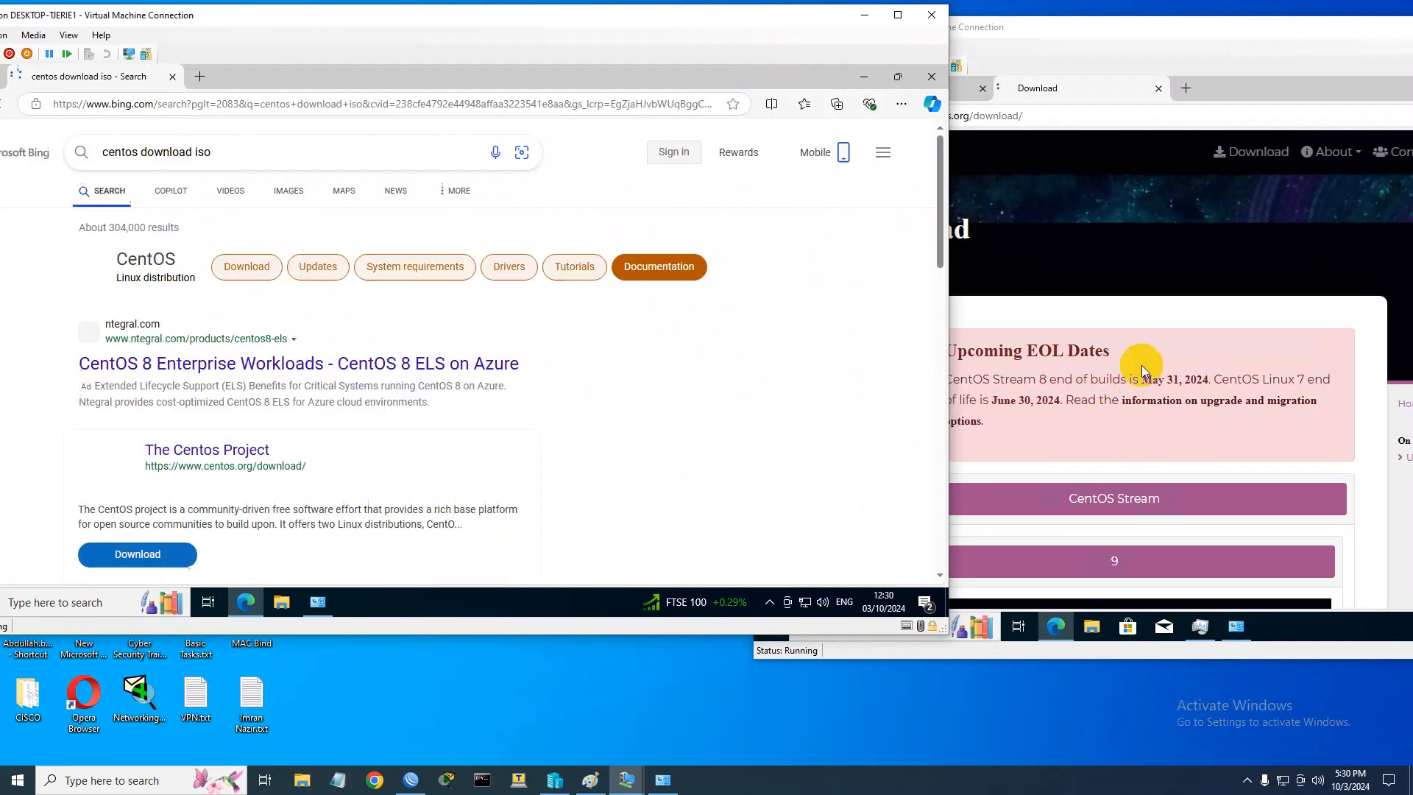
{"action": "left_click", "coordinate": [131, 556]}
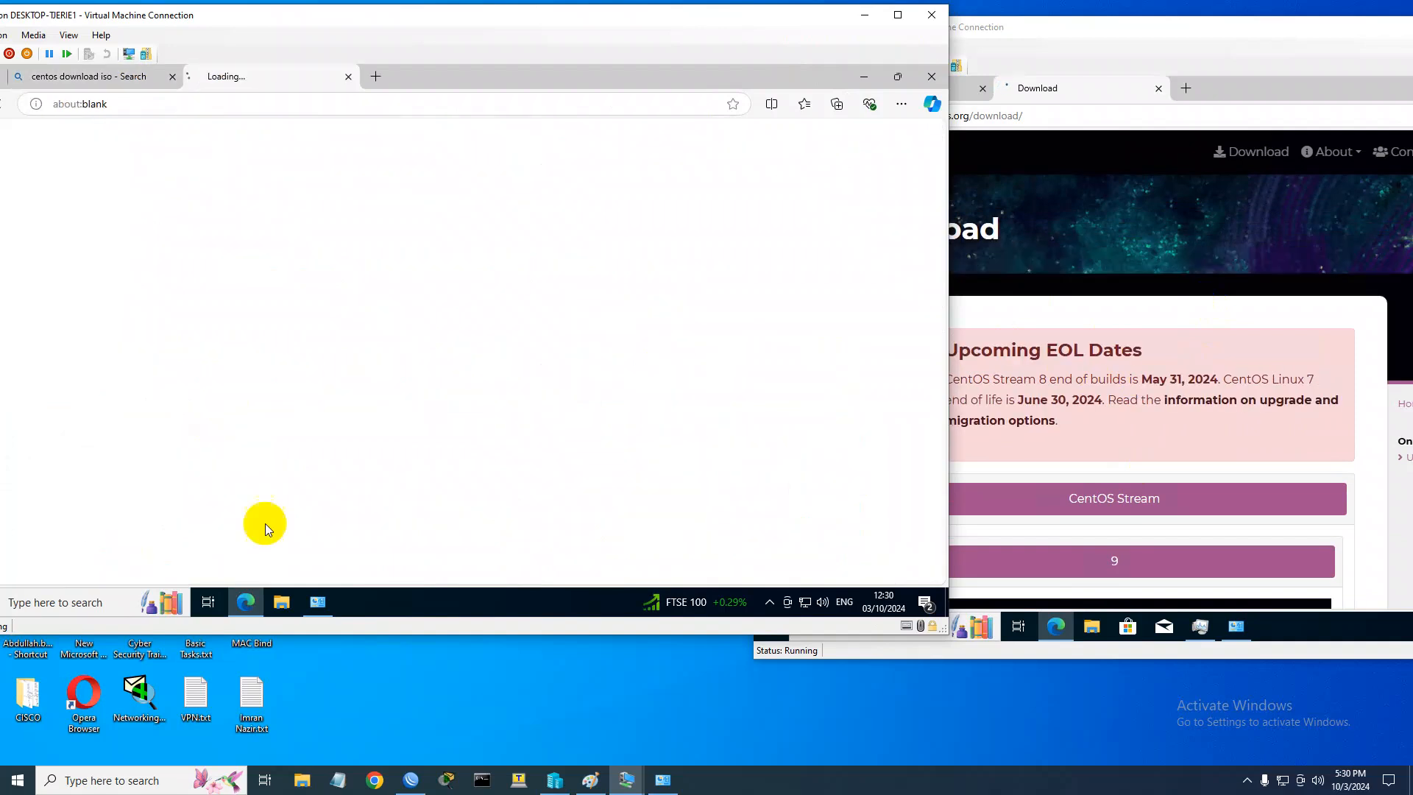
In Client-2, start three downloads of the CentOS Stream 9 x86_64 ISO by opening its link in new tabs
{"action": "left_click", "coordinate": [1146, 307]}
{"action": "scroll", "coordinate": [1134, 320], "scroll_direction": "down", "scroll_amount": 5}
{"action": "right_click", "coordinate": [939, 294]}
{"action": "left_click", "coordinate": [953, 302]}
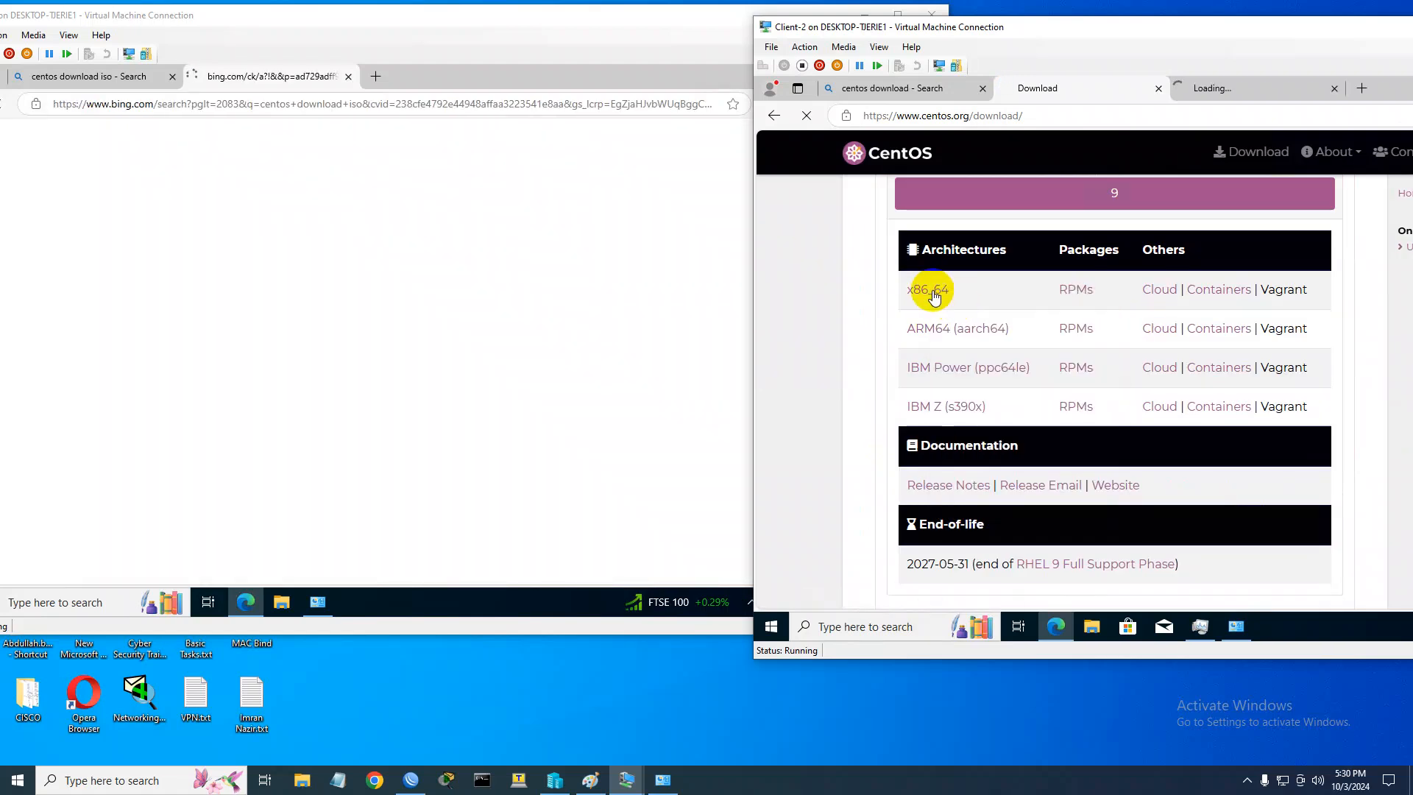
{"action": "right_click", "coordinate": [951, 300]}
{"action": "left_click", "coordinate": [954, 306]}
{"action": "right_click", "coordinate": [943, 302]}
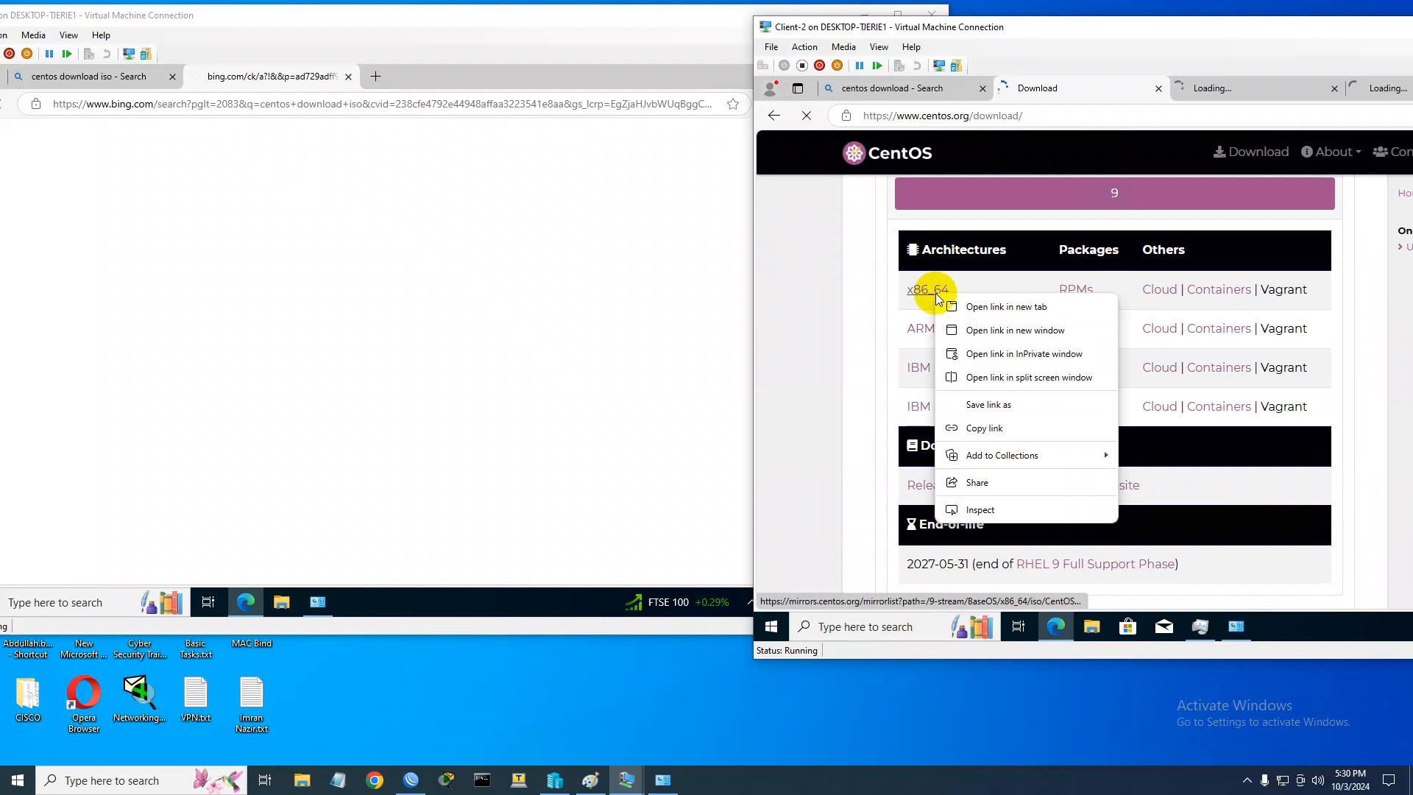
{"action": "left_click", "coordinate": [967, 310]}
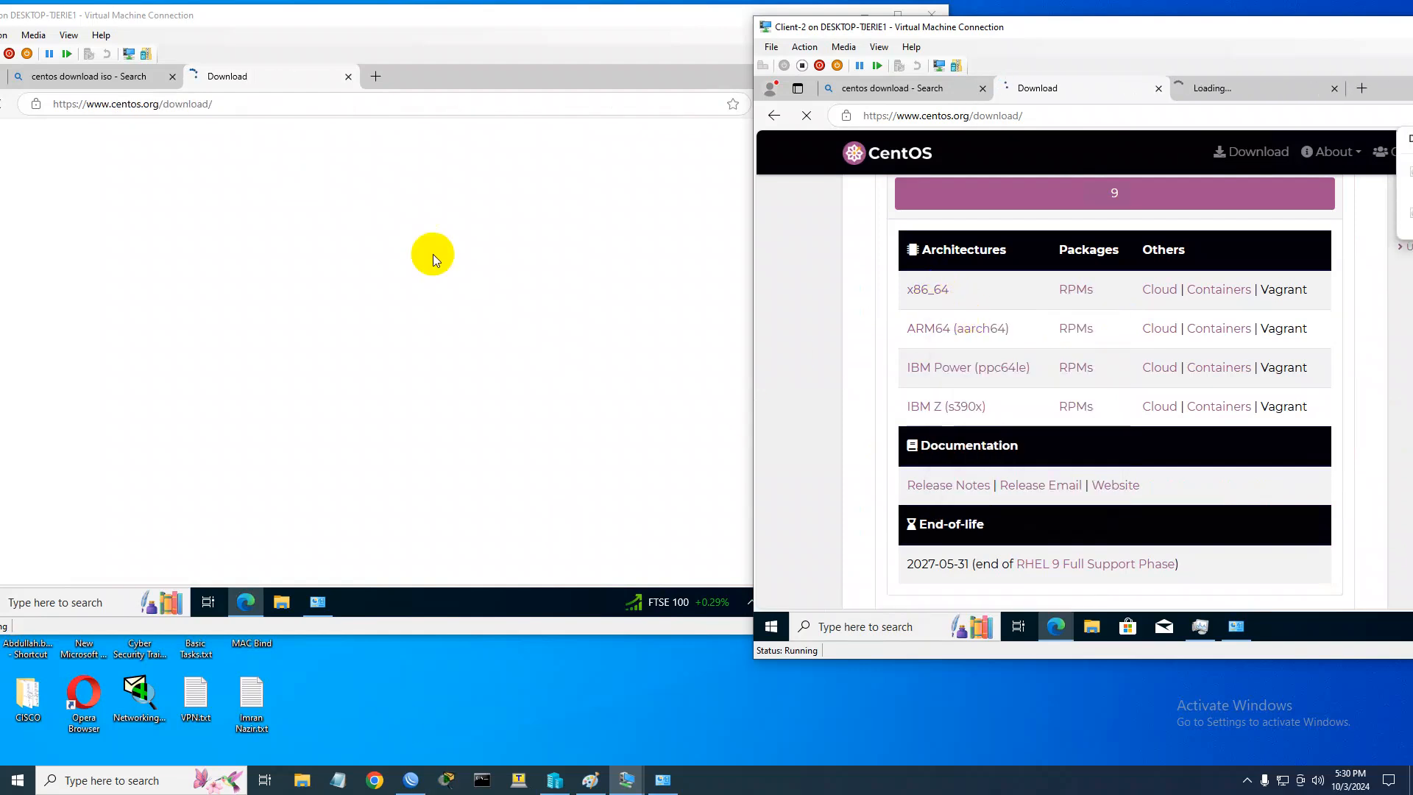
Check whether Client-1's CentOS page has loaded, then view Client-2's ISO downloads at full screen and return to windowed view
{"action": "left_click", "coordinate": [82, 76]}
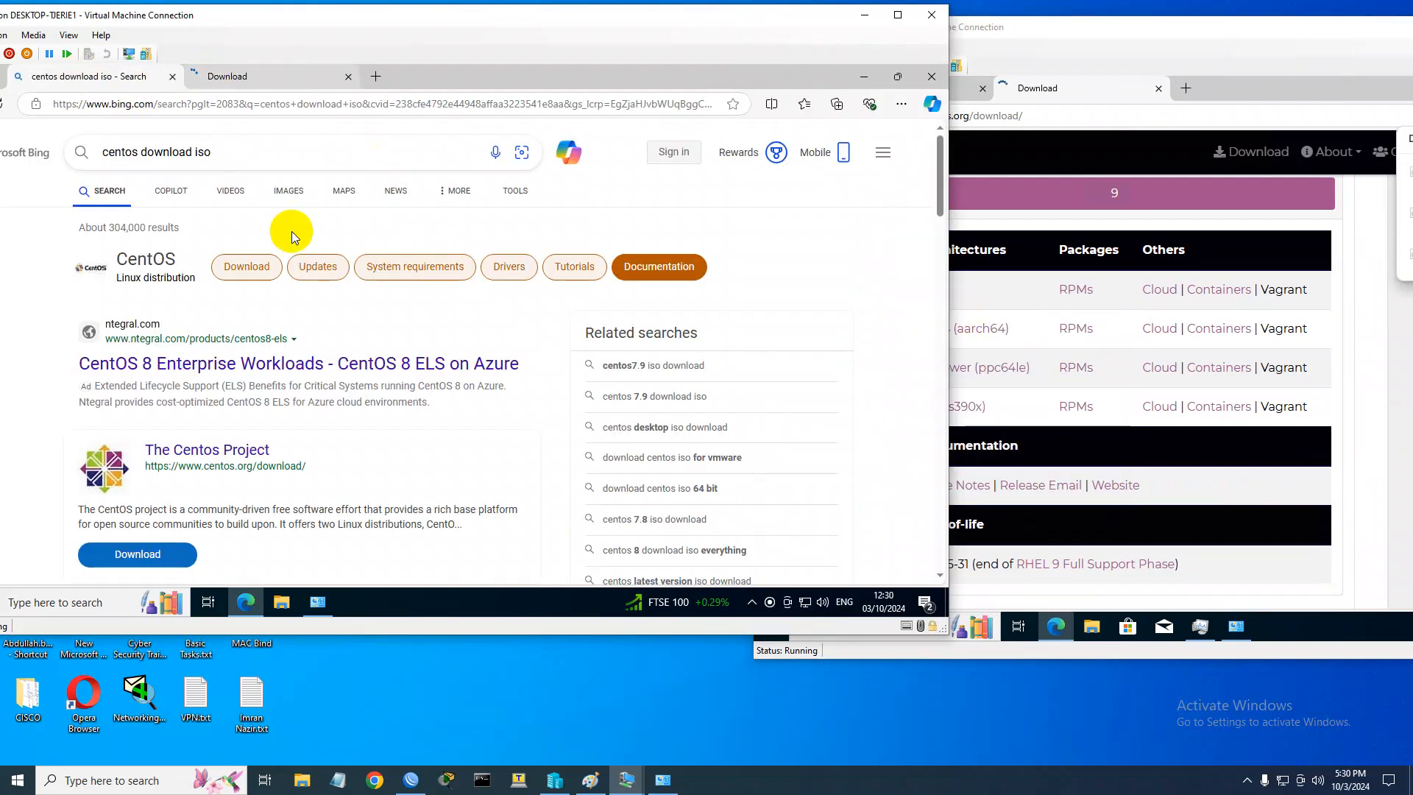
{"action": "left_click", "coordinate": [279, 75]}
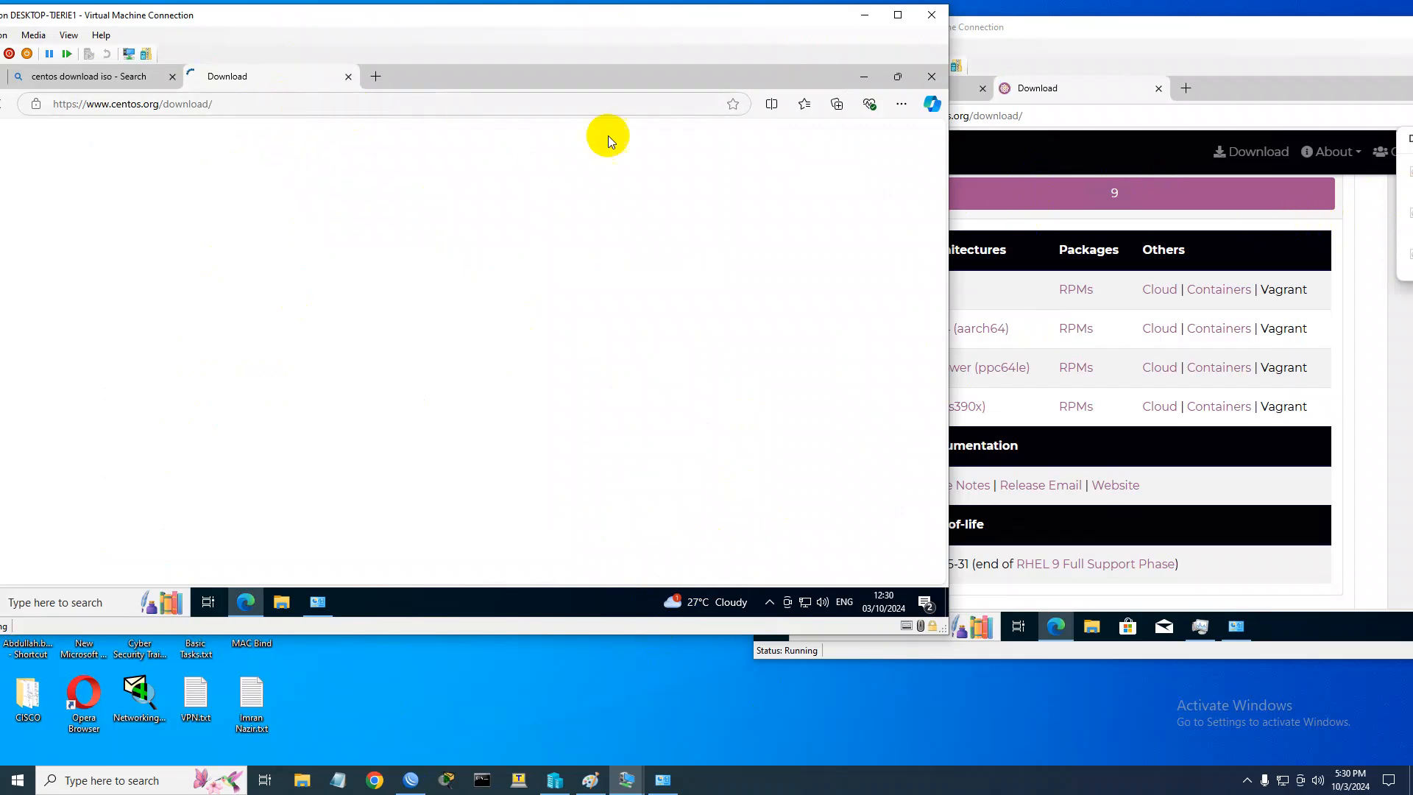
{"action": "left_click", "coordinate": [1212, 32]}
{"action": "double_click", "coordinate": [1206, 31]}
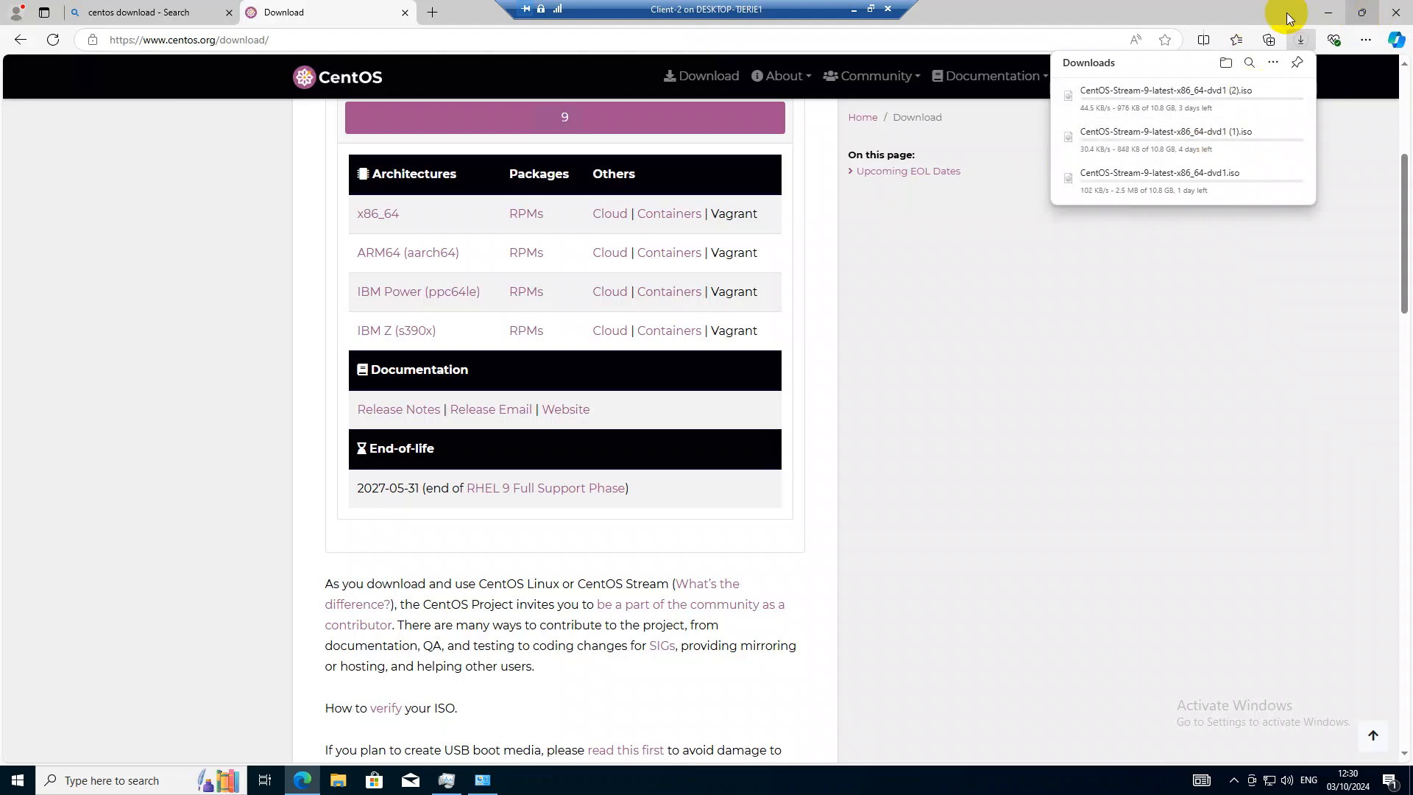
{"action": "left_click", "coordinate": [873, 9]}
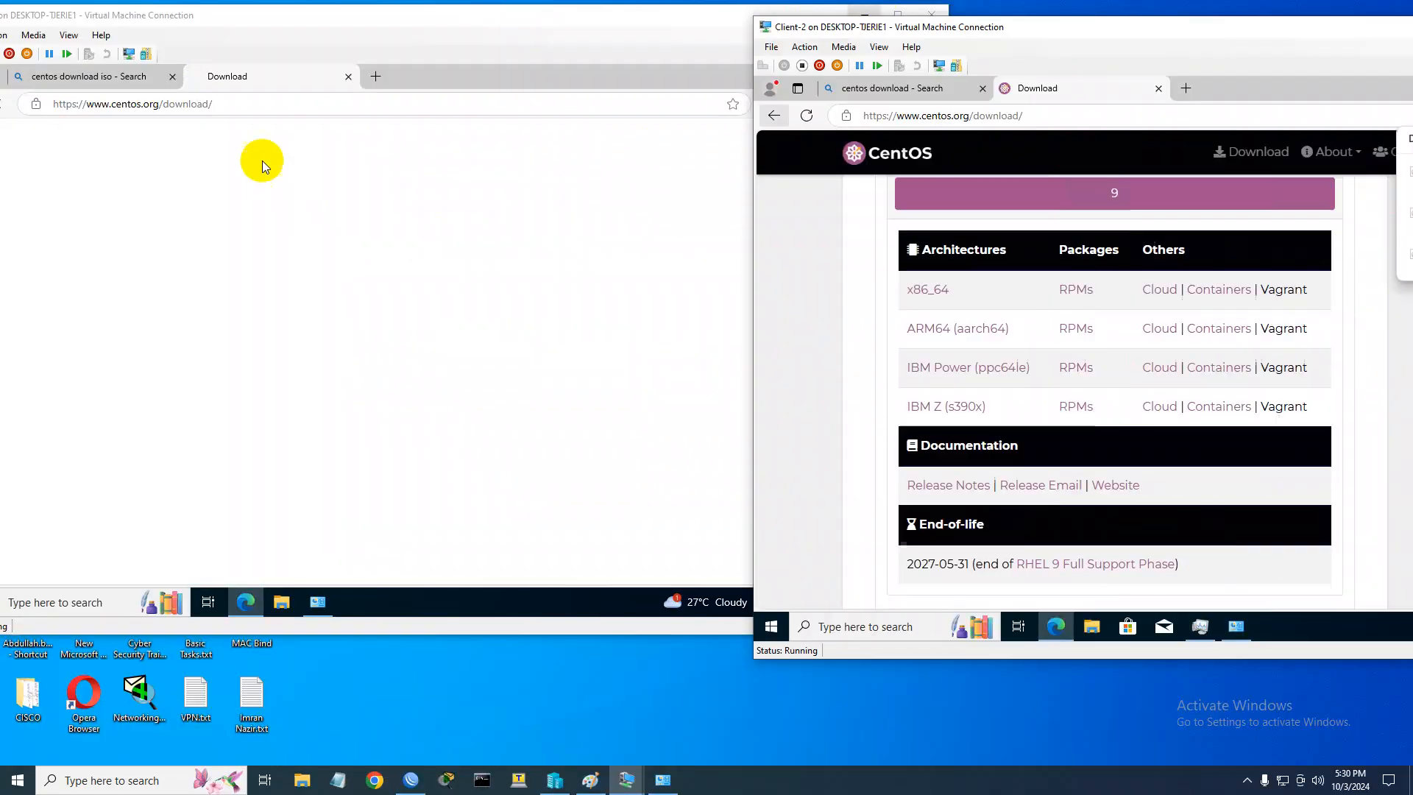
Check the simple queue traffic in WinBox, and show the Ethernet throughput in Client-2's Task Manager
{"action": "left_click", "coordinate": [411, 781]}
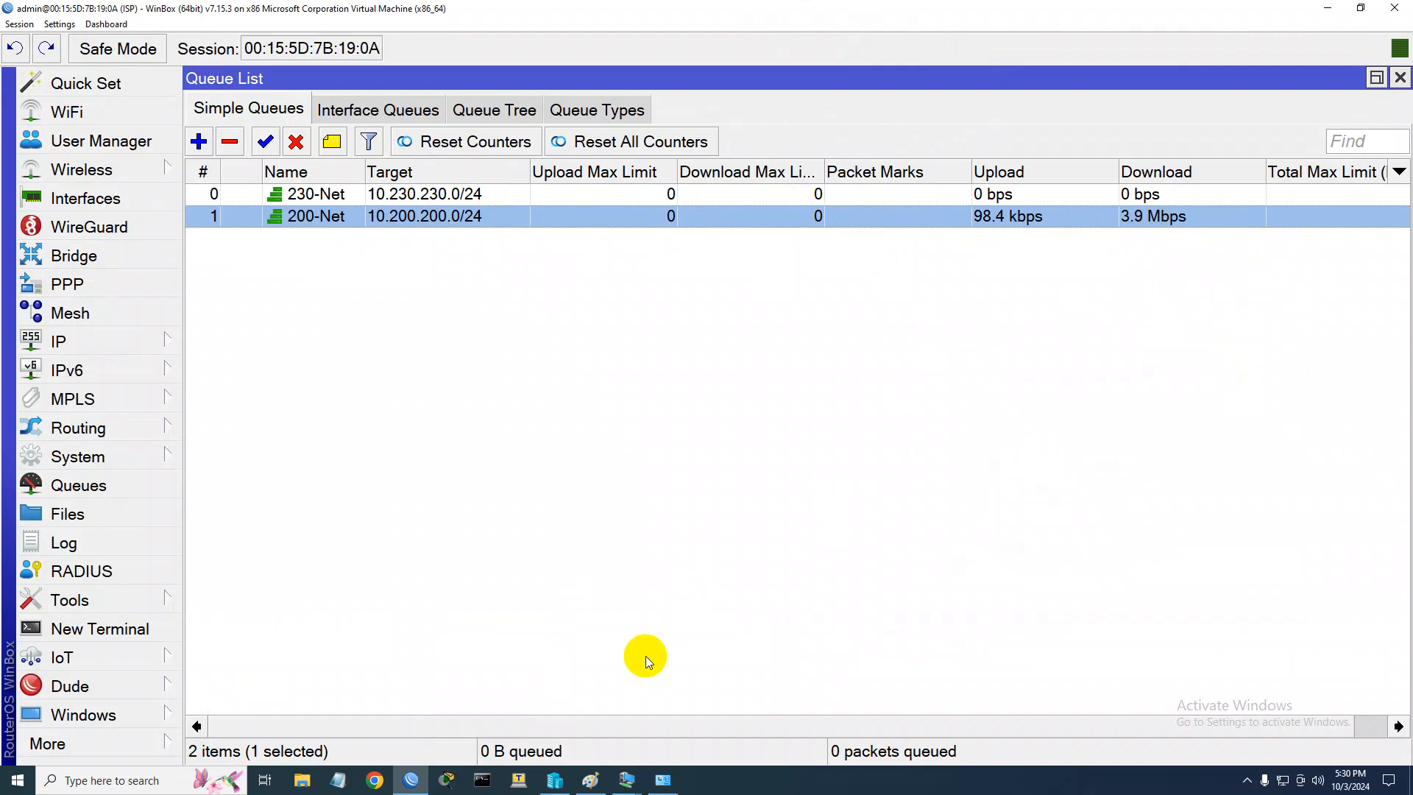
{"action": "left_click", "coordinate": [411, 781]}
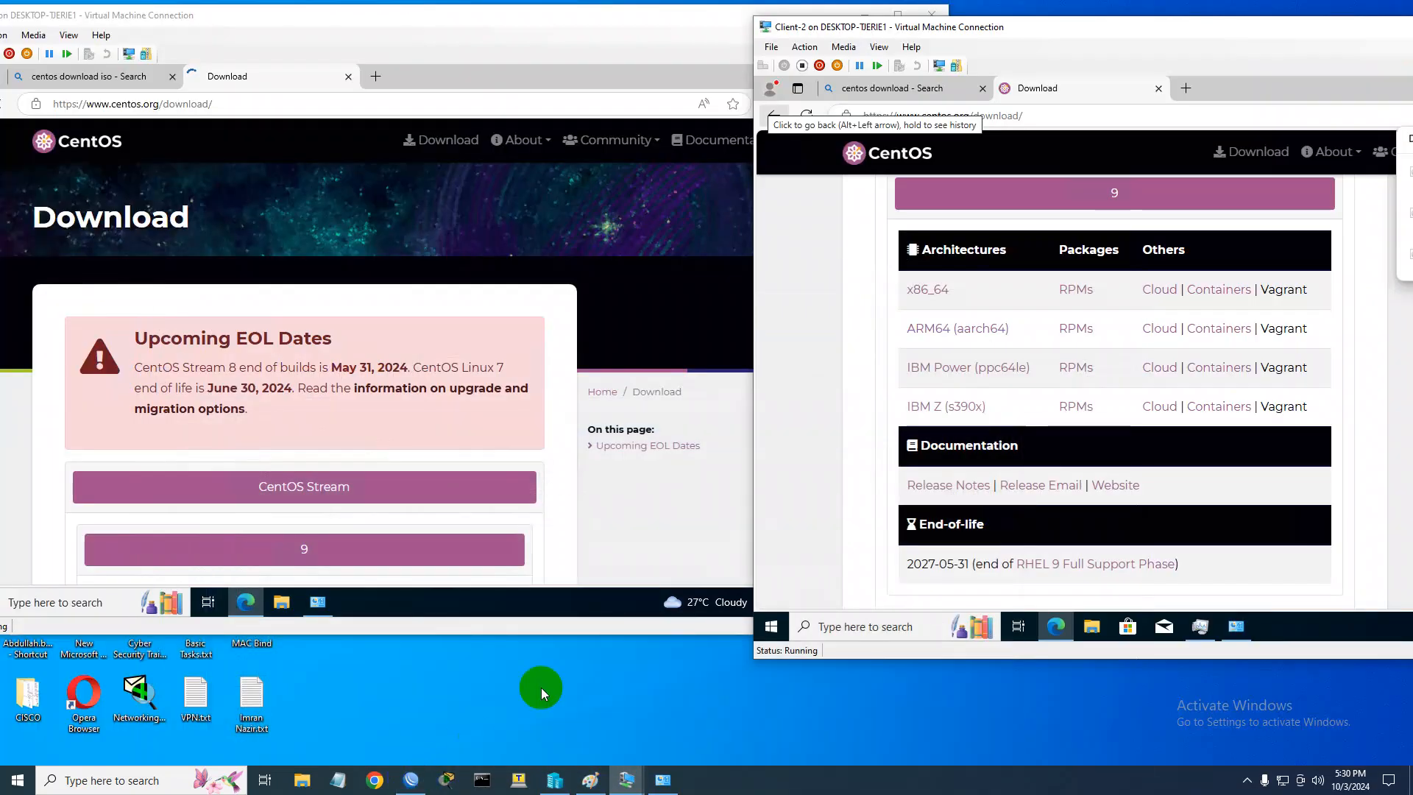
{"action": "left_click", "coordinate": [1199, 628]}
{"action": "left_click", "coordinate": [1186, 341]}
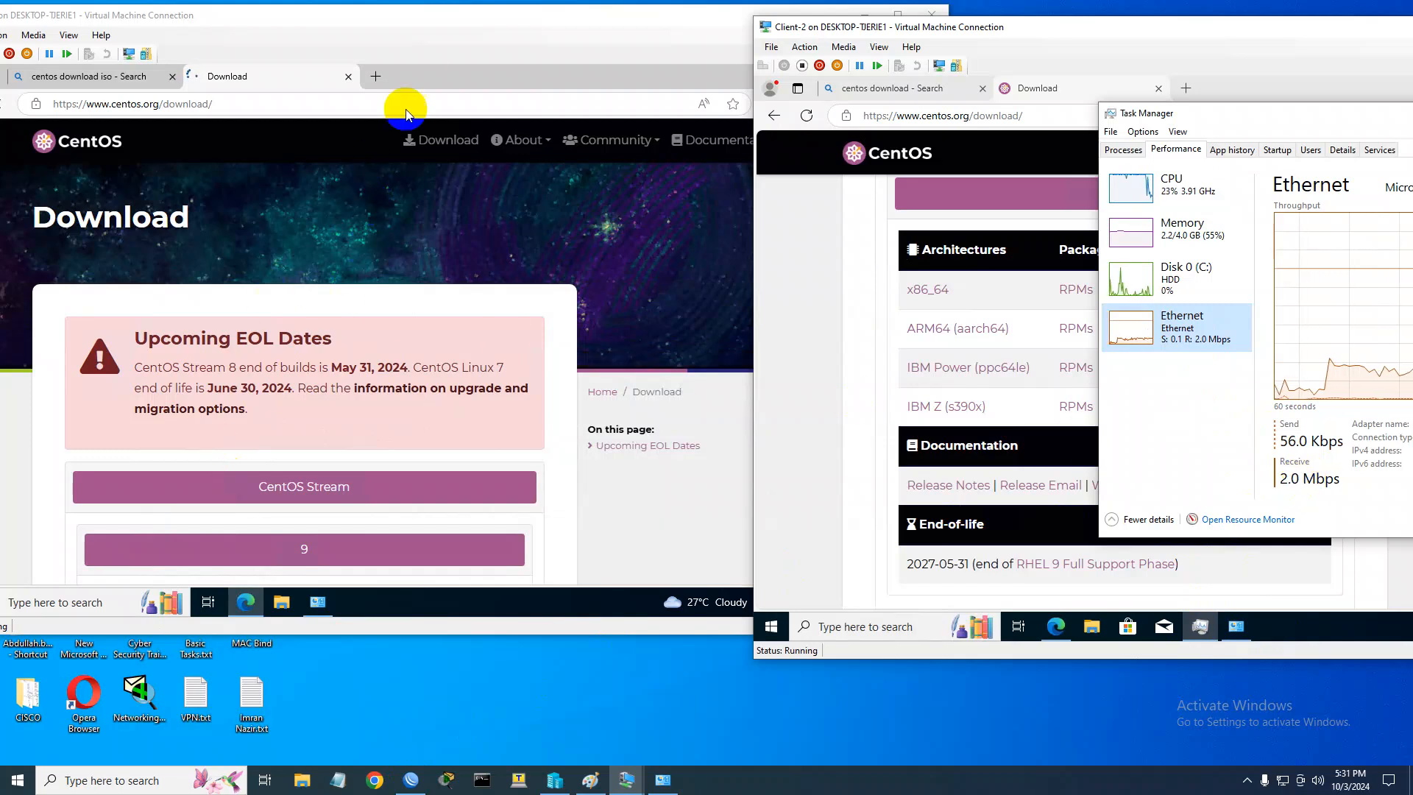
In Client-1, start two downloads of the CentOS Stream 9 x86_64 ISO by opening its link in new tabs
{"action": "left_click", "coordinate": [446, 73]}
{"action": "scroll", "coordinate": [452, 379], "scroll_direction": "down", "scroll_amount": 3}
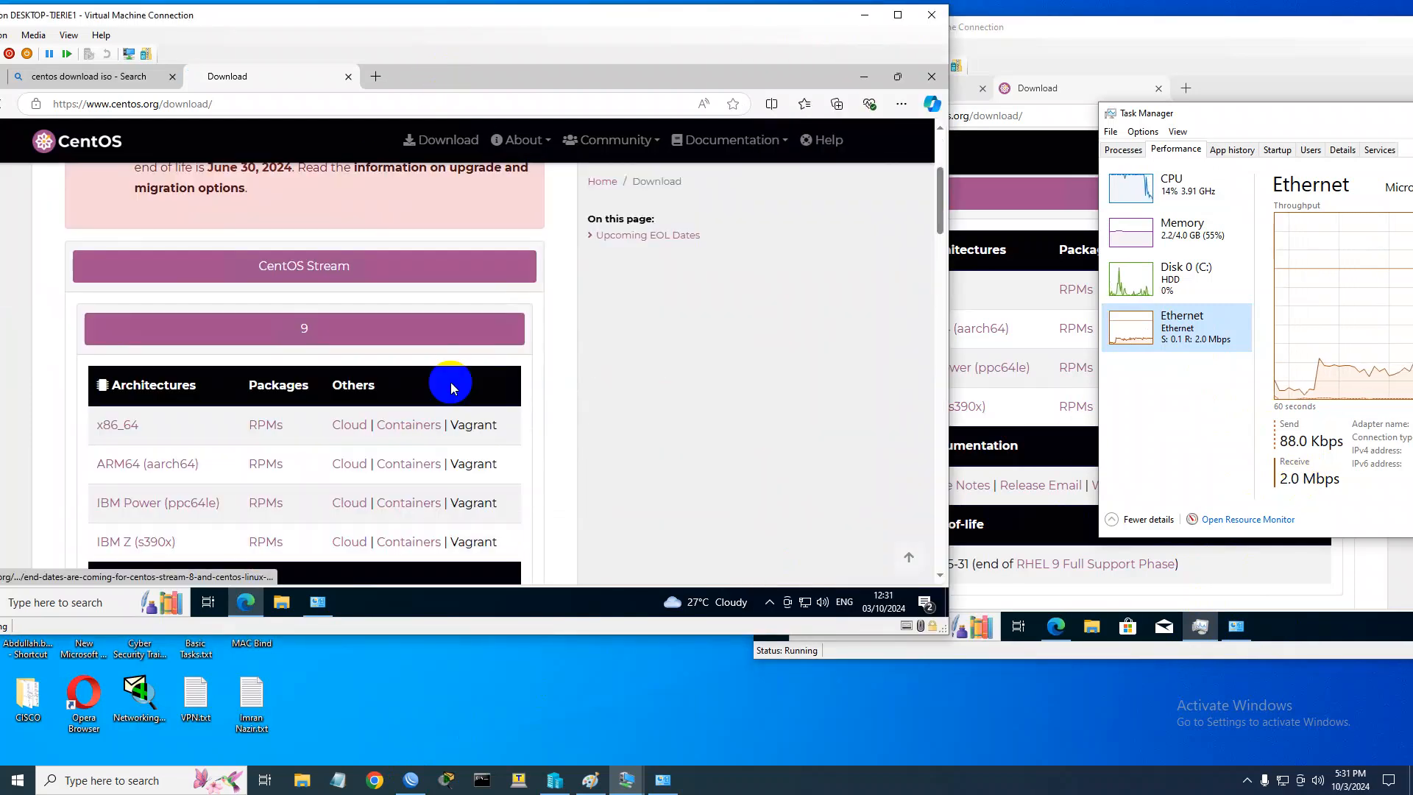
{"action": "right_click", "coordinate": [116, 433]}
{"action": "left_click", "coordinate": [205, 212]}
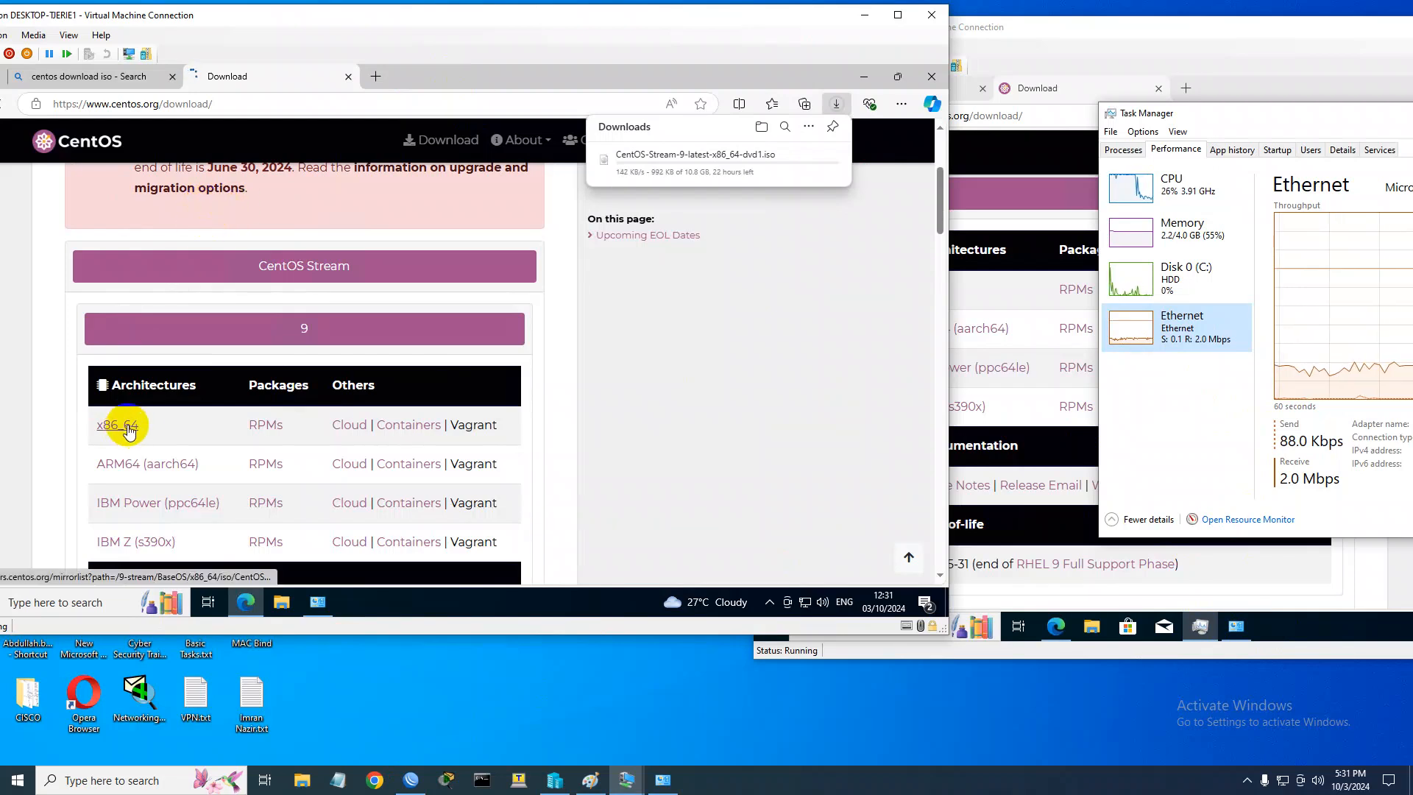
{"action": "right_click", "coordinate": [127, 429]}
{"action": "left_click", "coordinate": [176, 210]}
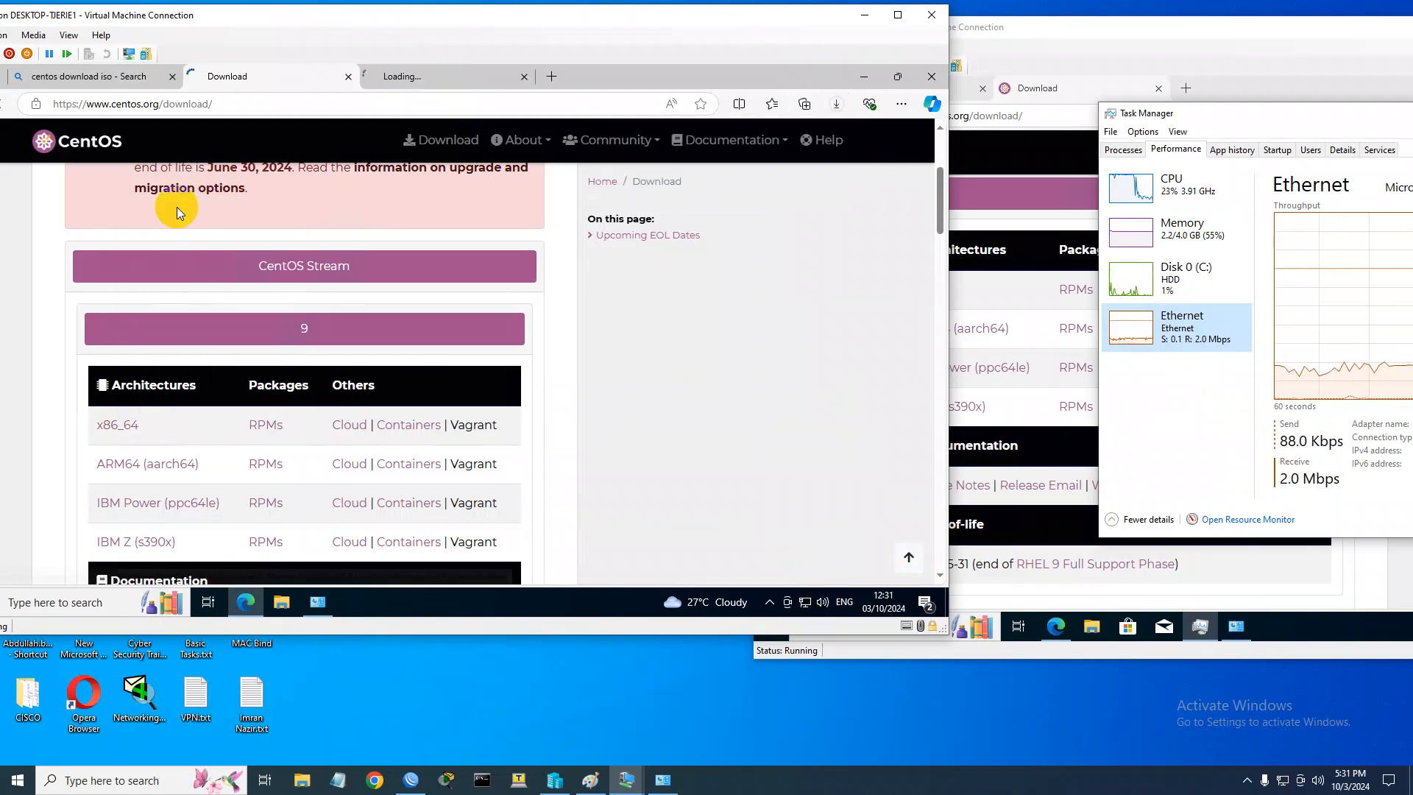
Minimize Client-1, examine the upload and download rates of the 230-Net and 200-Net queues in WinBox, and minimize WinBox
{"action": "left_click", "coordinate": [865, 15]}
{"action": "left_click", "coordinate": [562, 782]}
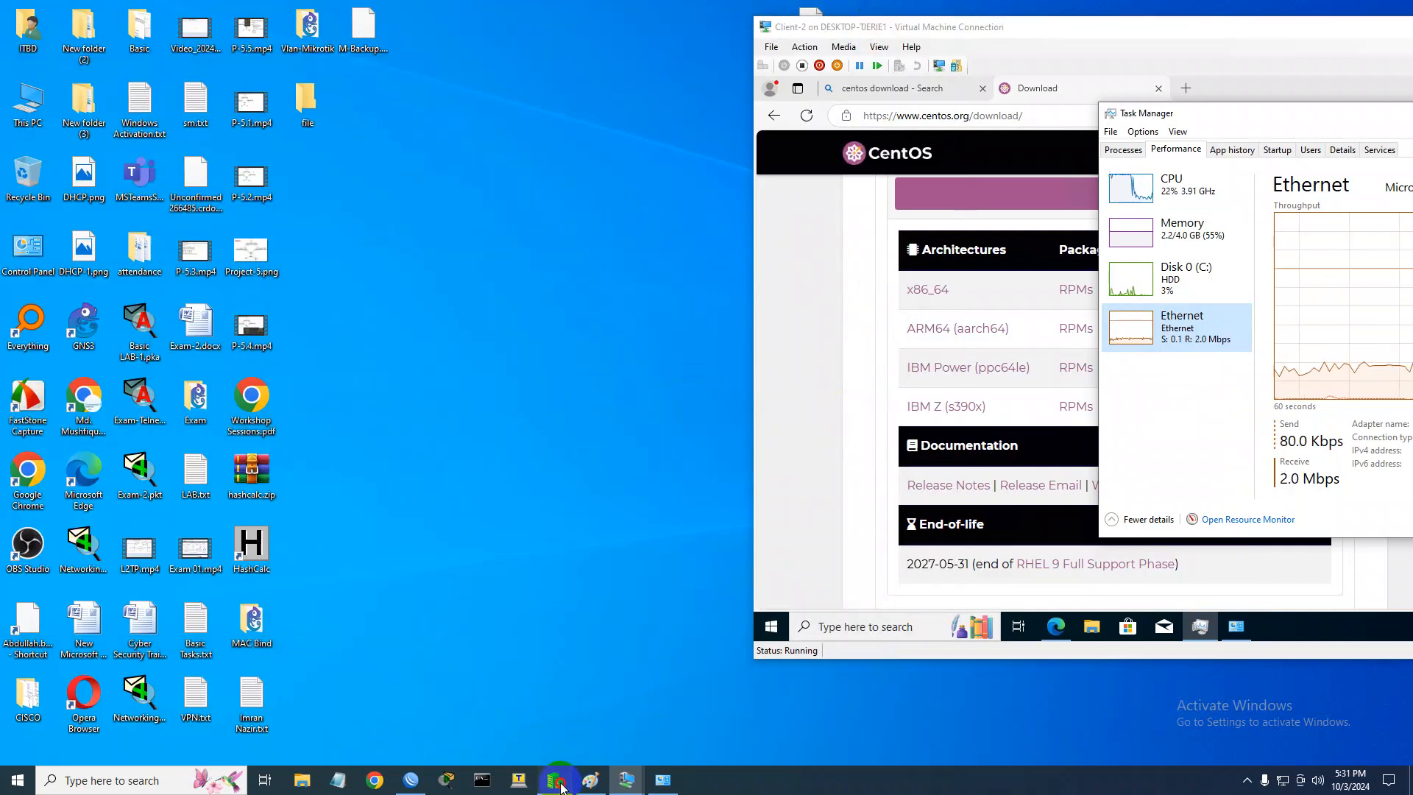
{"action": "left_click", "coordinate": [563, 782]}
{"action": "left_click", "coordinate": [421, 783]}
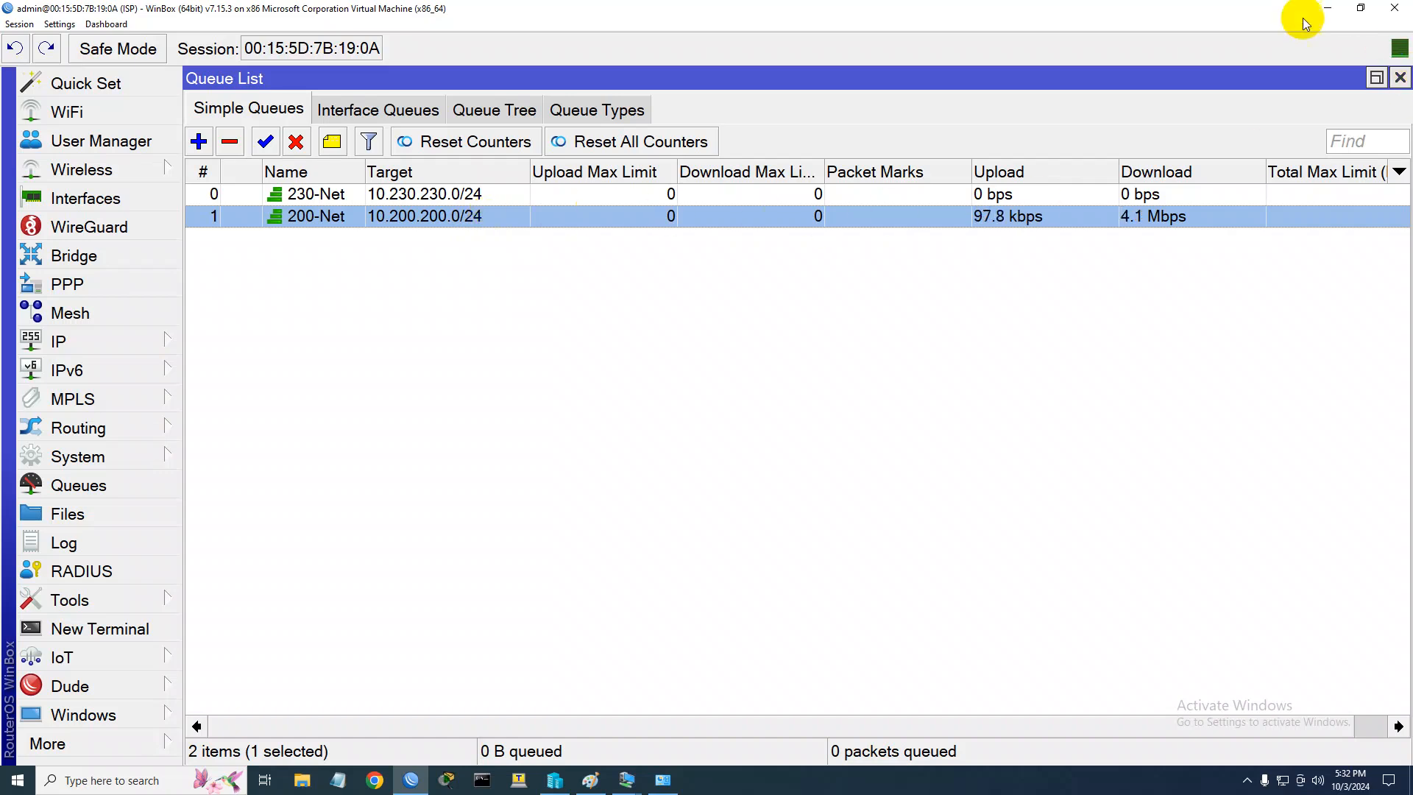
{"action": "left_click", "coordinate": [1327, 15]}
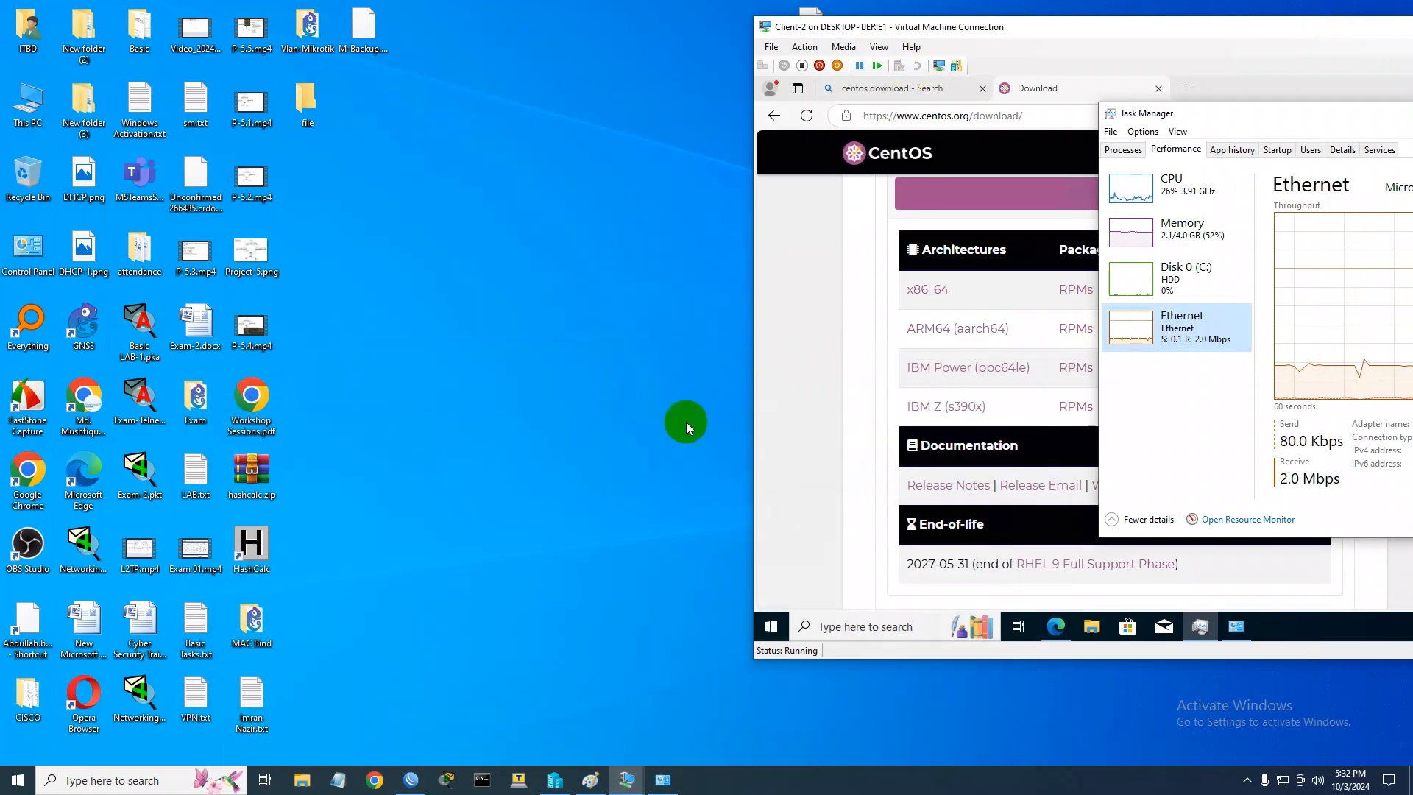
Restore the Client-1 virtual machine window and open Task Manager in it
{"action": "left_click", "coordinate": [622, 786]}
{"action": "left_click", "coordinate": [590, 715]}
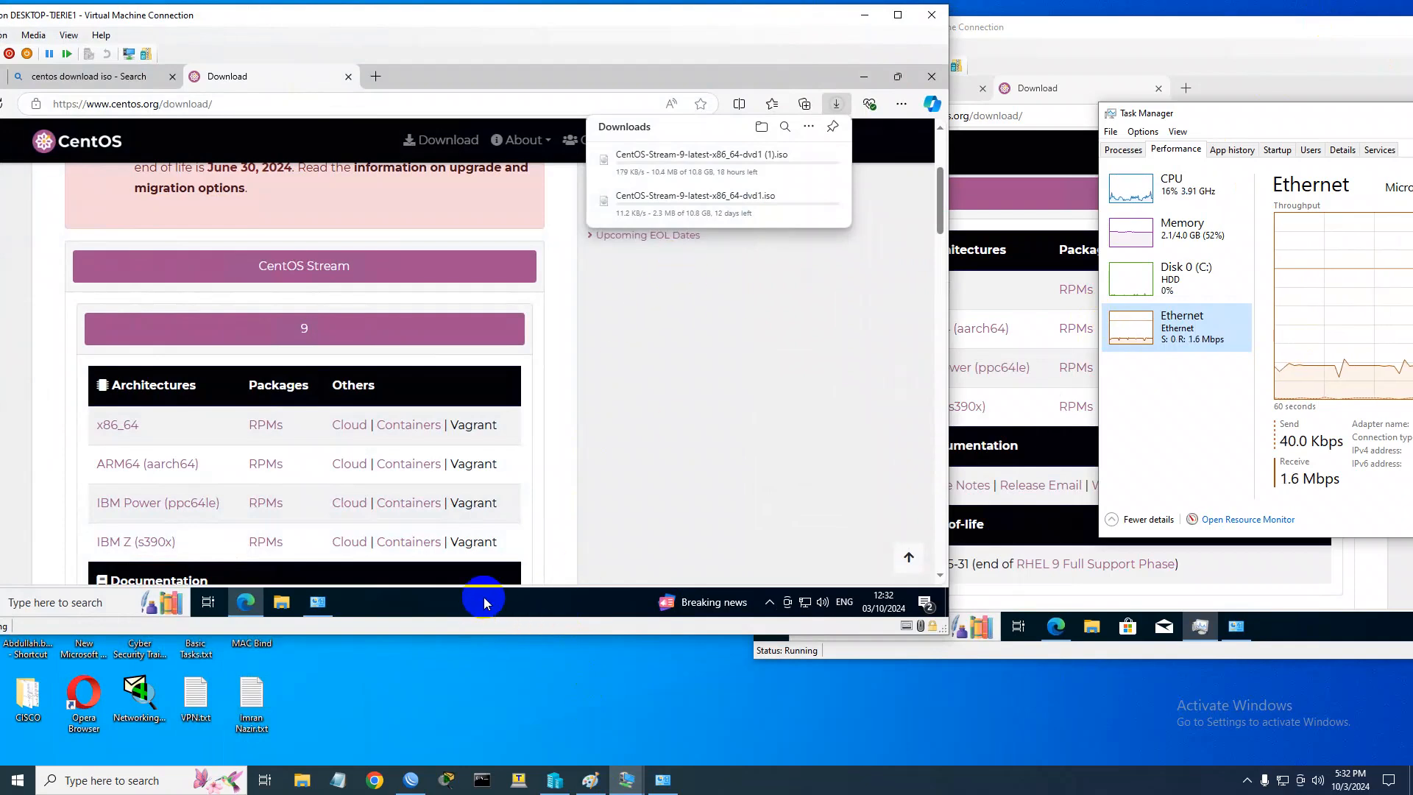
{"action": "right_click", "coordinate": [483, 597]}
{"action": "left_click", "coordinate": [515, 526]}
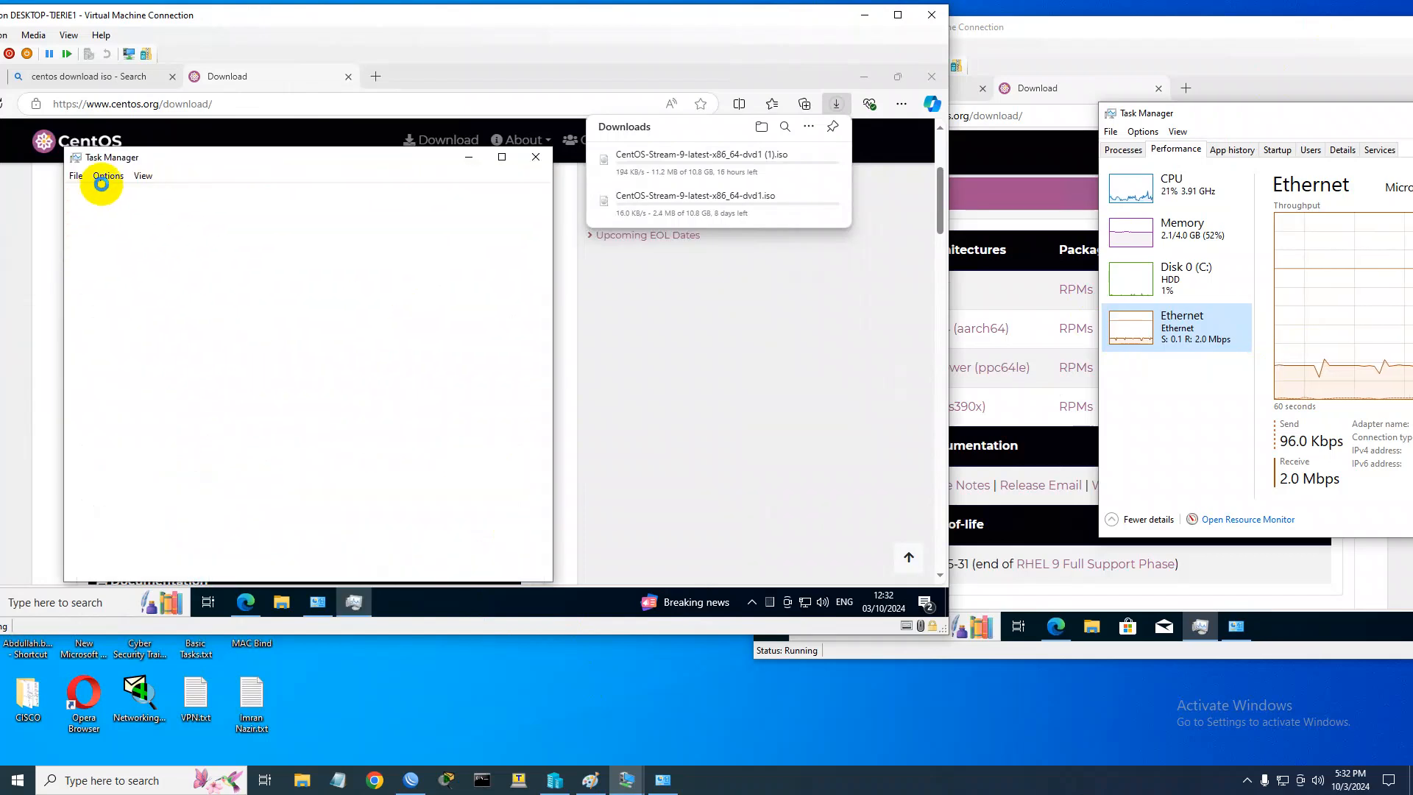
Show the Ethernet throughput in Client-1's Task Manager, and compare it with the simple queue rates in WinBox
{"action": "left_click", "coordinate": [140, 194]}
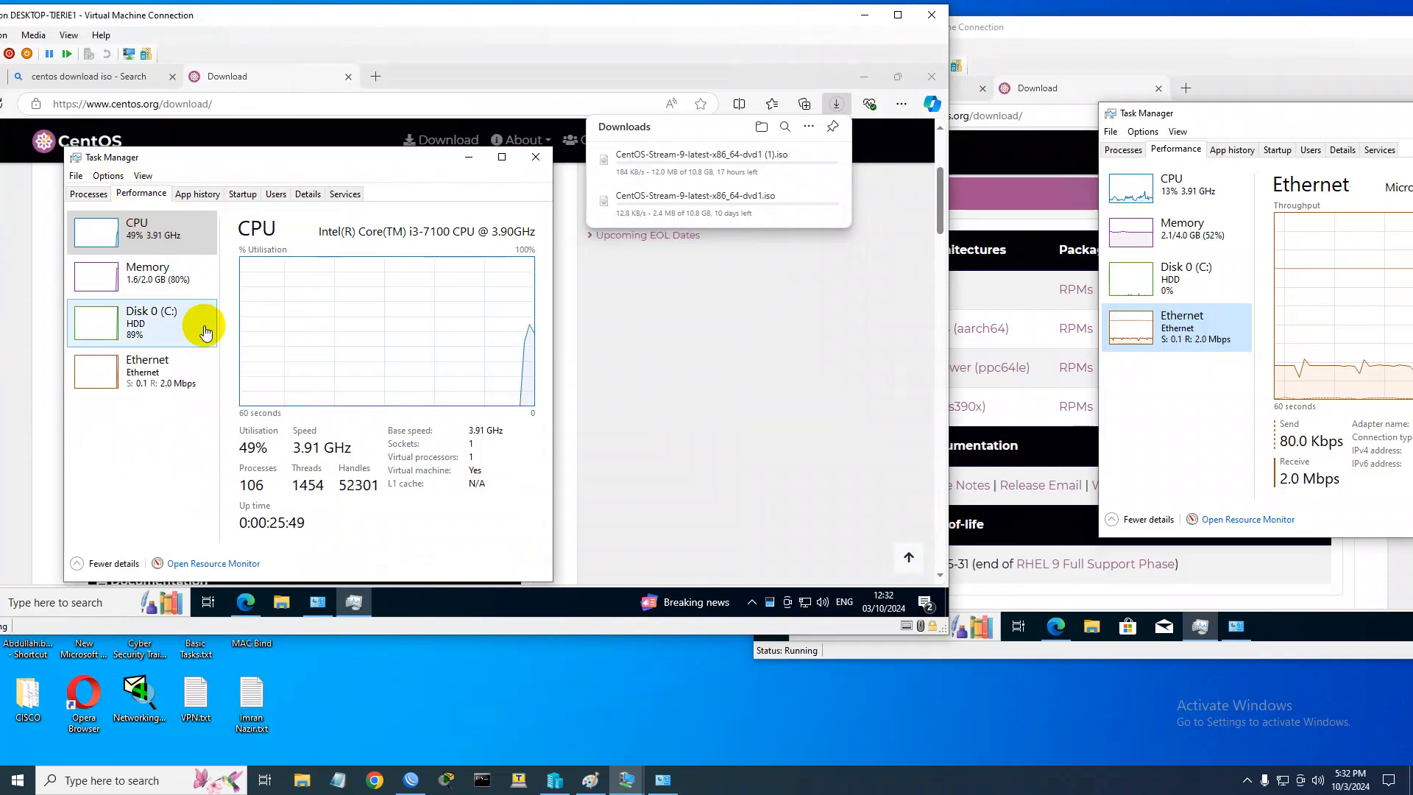
{"action": "left_click", "coordinate": [195, 394]}
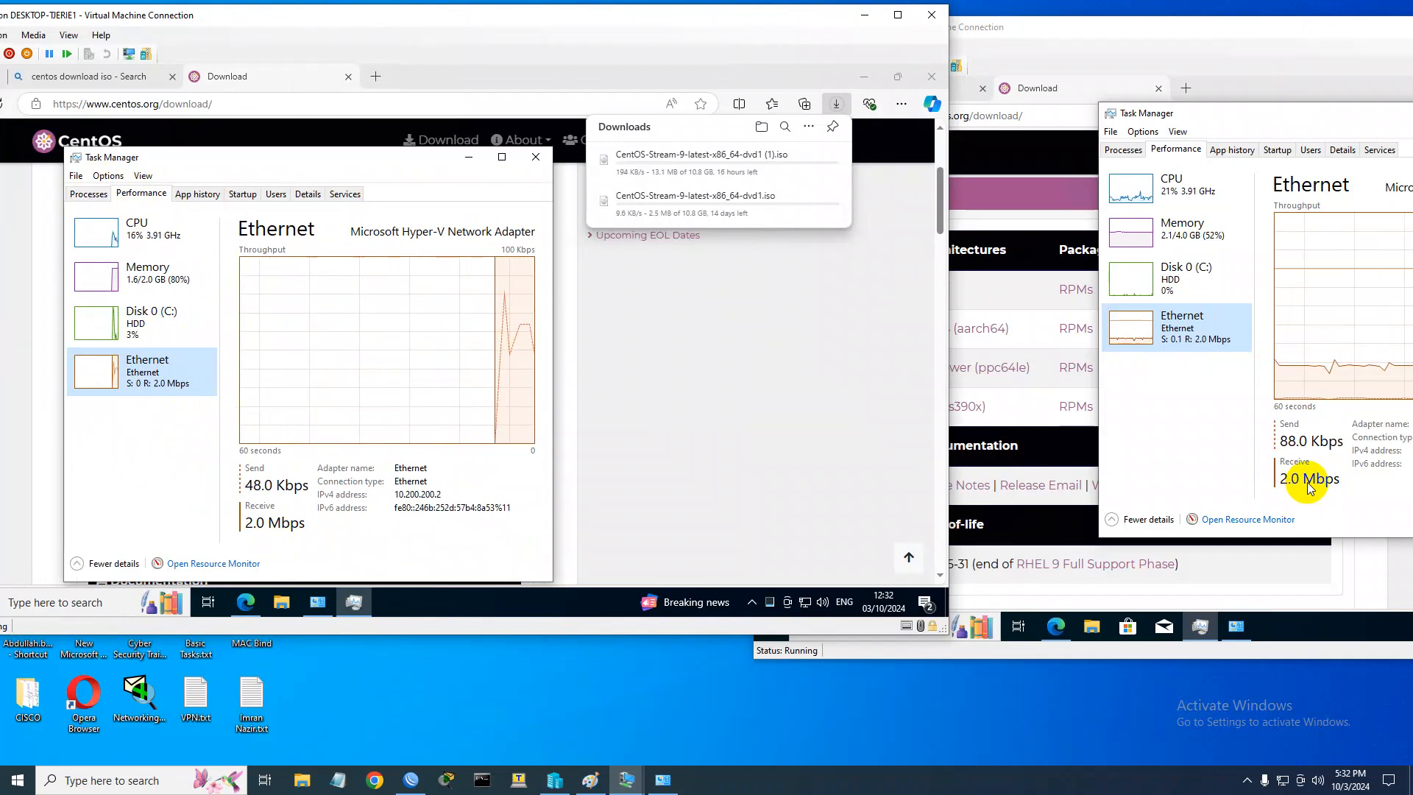
{"action": "left_click", "coordinate": [411, 780]}
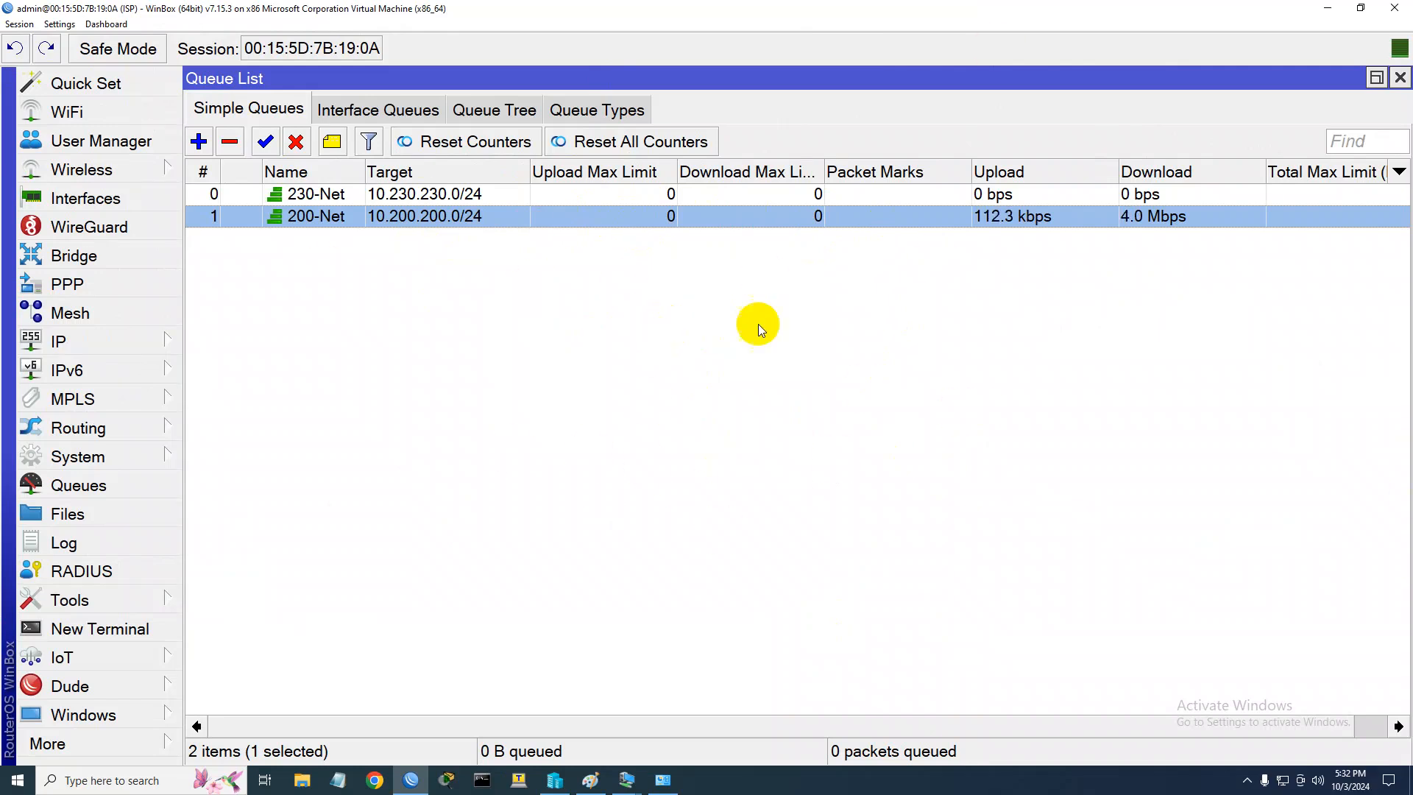
Review the network diagram in Paint, minimize it, and select the 230-Net simple queue in WinBox
{"action": "left_click", "coordinate": [589, 771]}
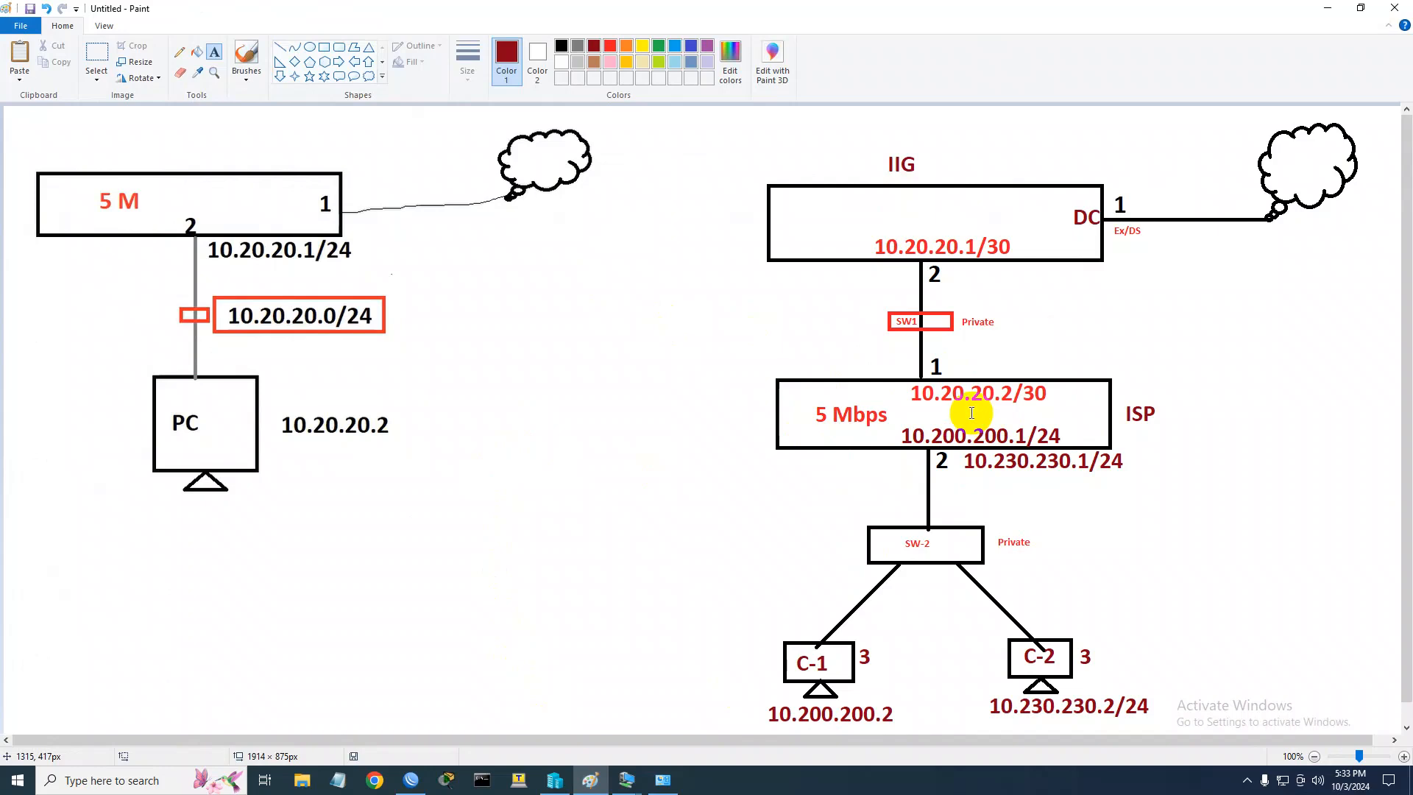
{"action": "left_click", "coordinate": [1328, 9]}
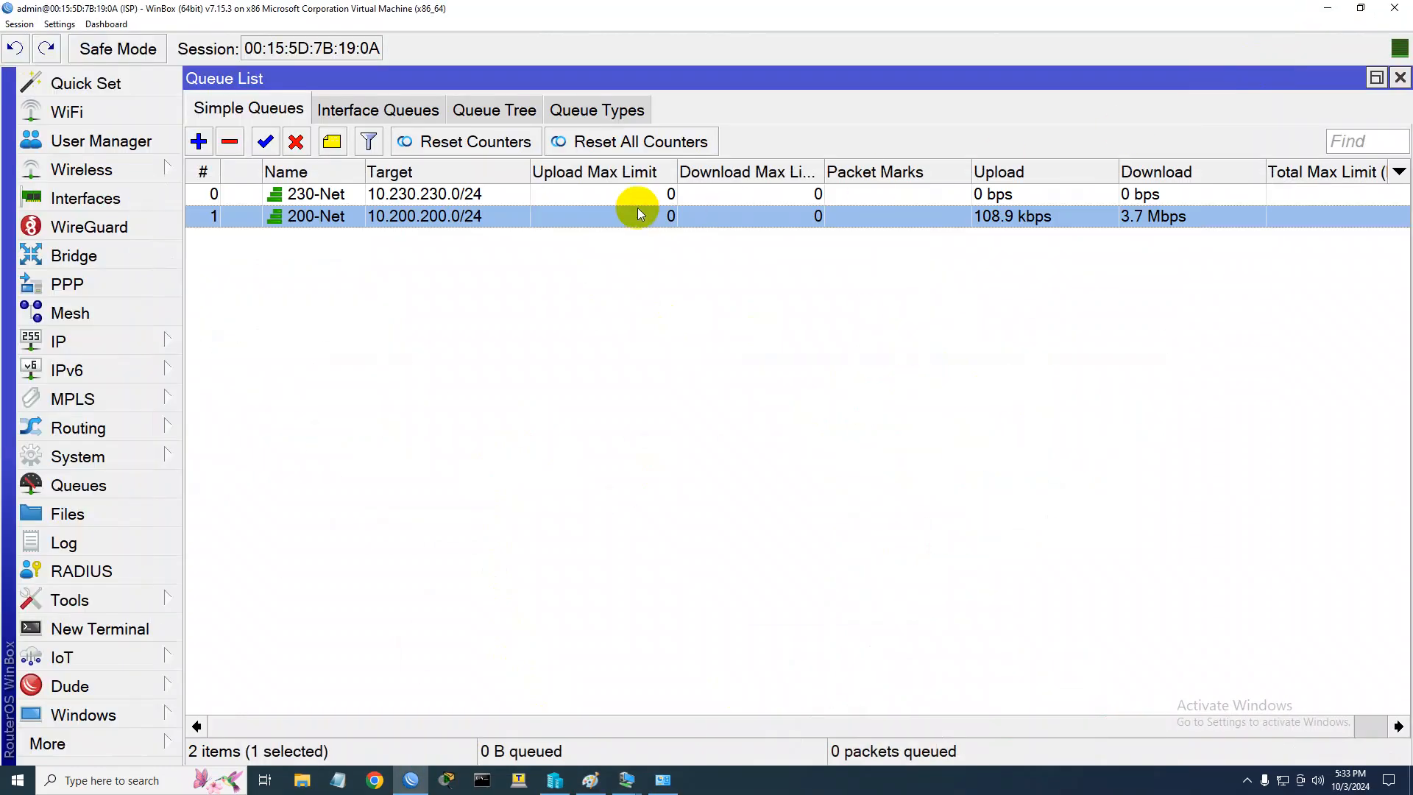
{"action": "left_click", "coordinate": [490, 194]}
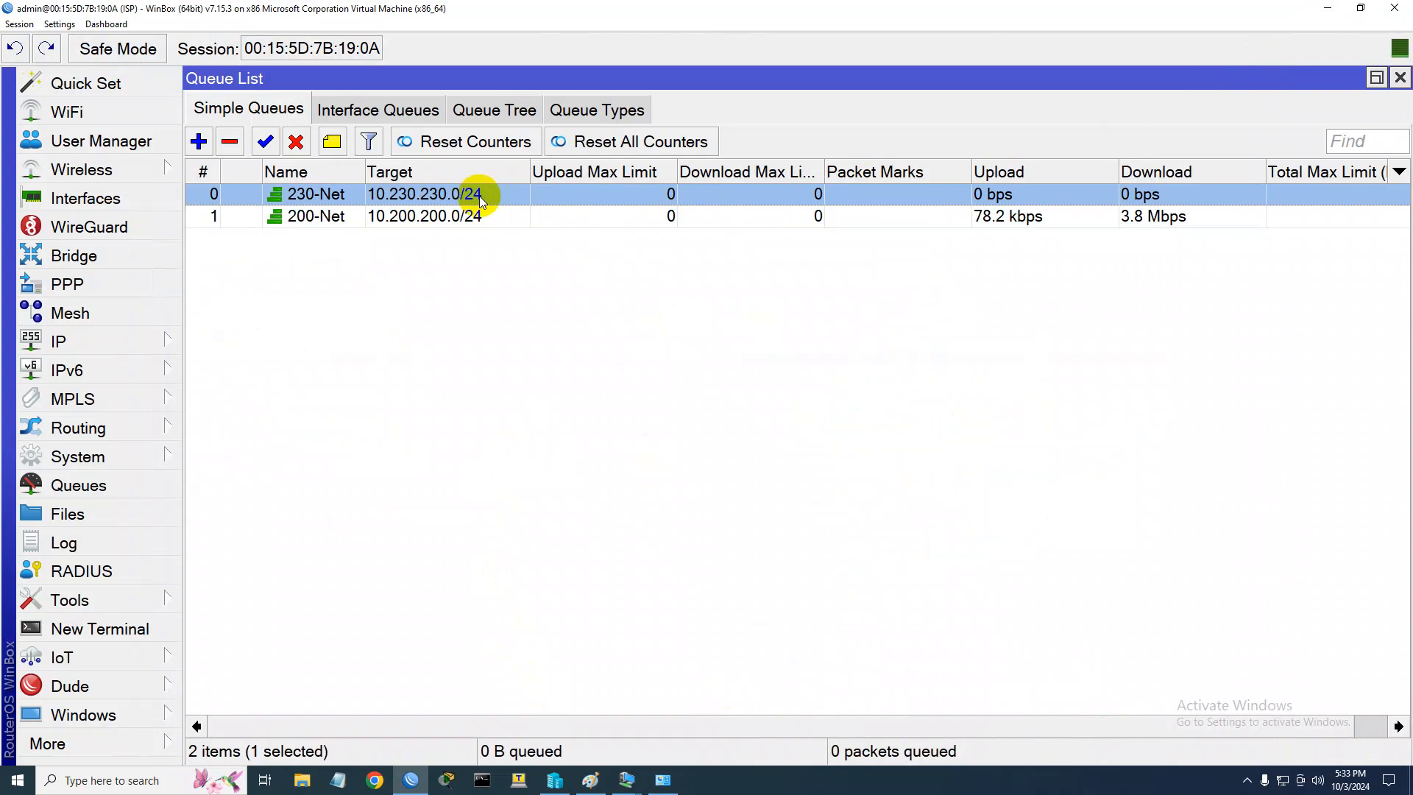